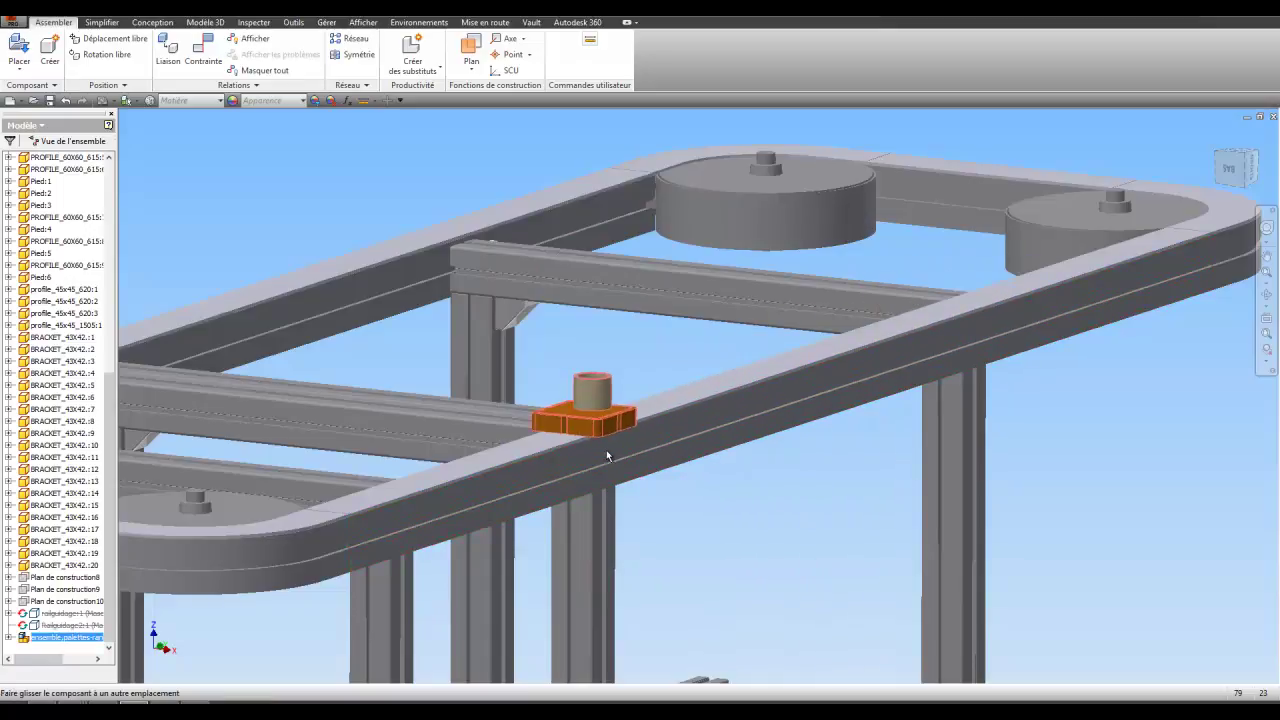
# - Create a work plane through the top edge of the front rail's outer side face, at 90 degrees to that face
pyautogui.scroll(-3, 722, 474)
pyautogui.moveTo(723, 474); pyautogui.dragTo(730, 409, button='middle')
pyautogui.scroll(-3, 740, 406)
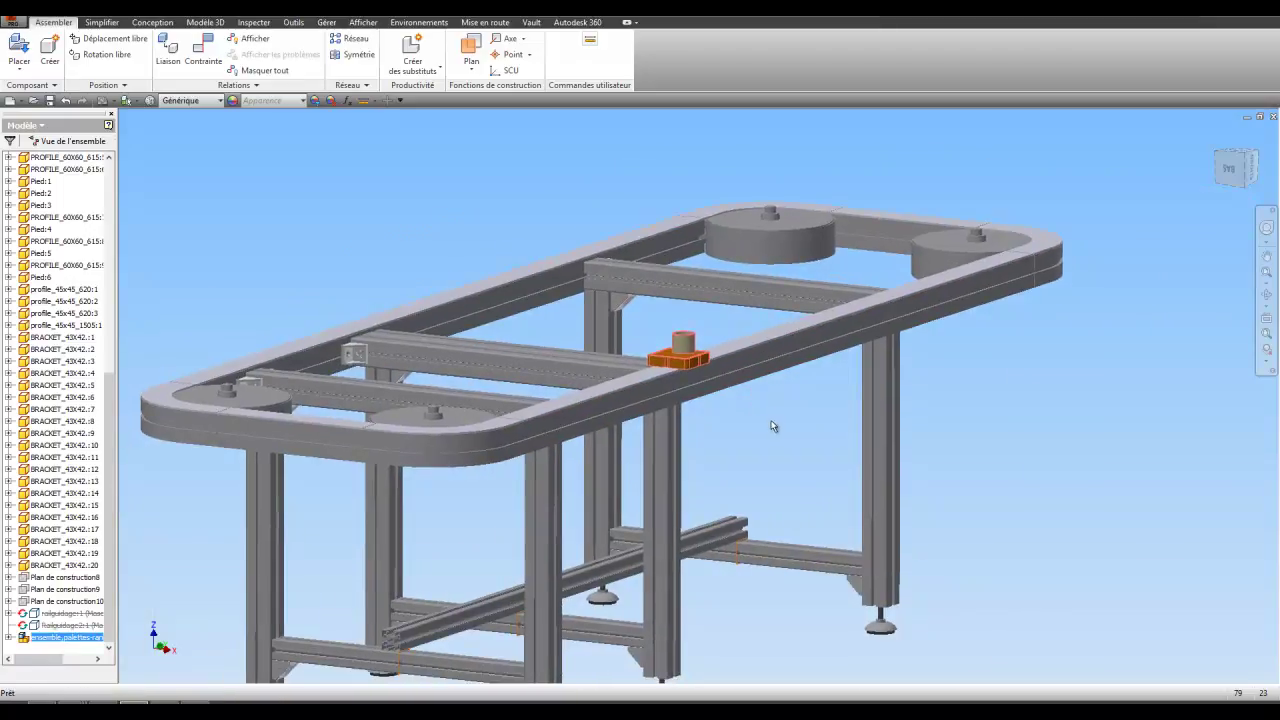
pyautogui.scroll(4, 783, 382)
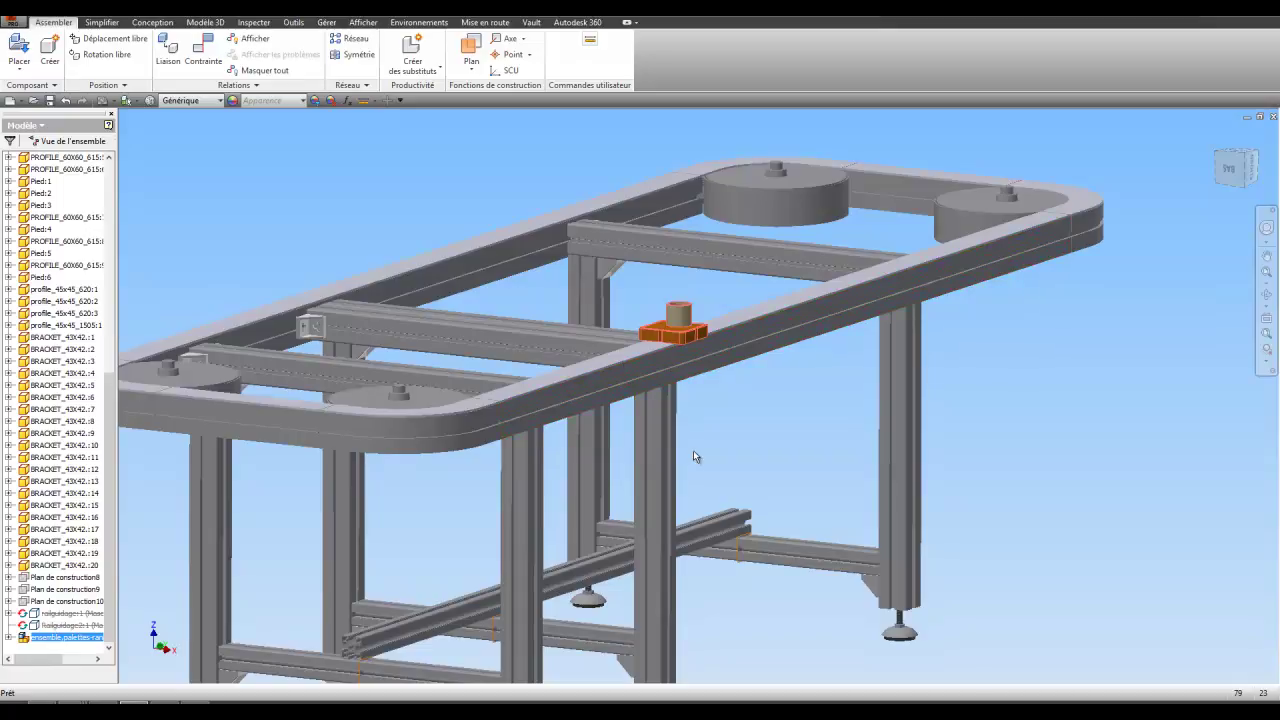
pyautogui.scroll(2, 718, 430)
pyautogui.scroll(-1, 728, 395)
pyautogui.moveTo(727, 406); pyautogui.dragTo(730, 373, button='middle')
pyautogui.click(471, 50)
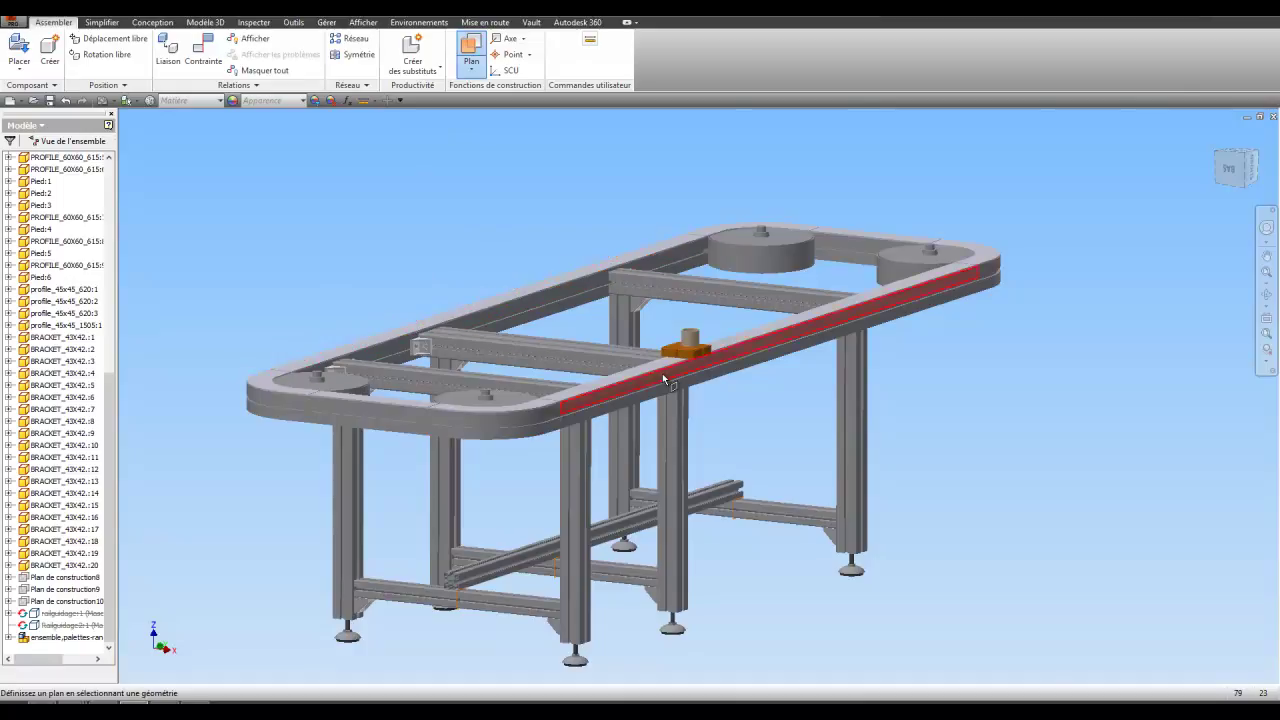
pyautogui.scroll(-3, 657, 372)
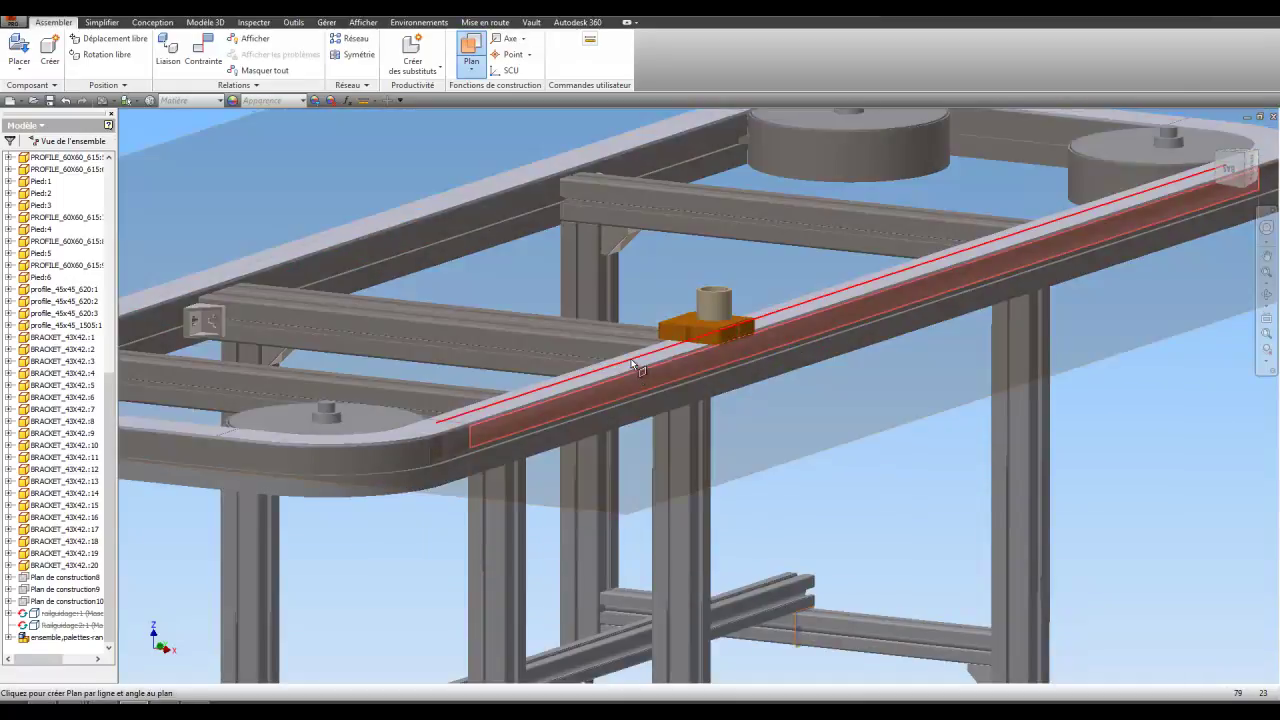
pyautogui.click(632, 364)
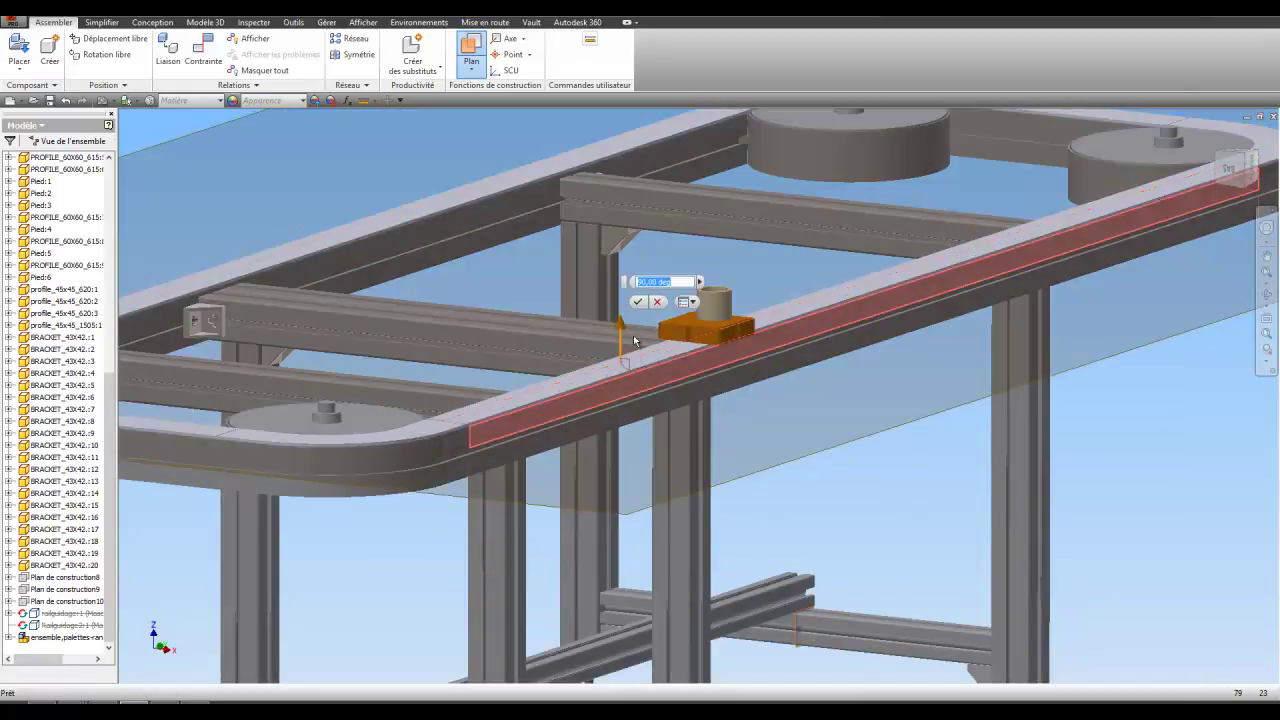
pyautogui.click(637, 303)
pyautogui.scroll(5, 628, 366)
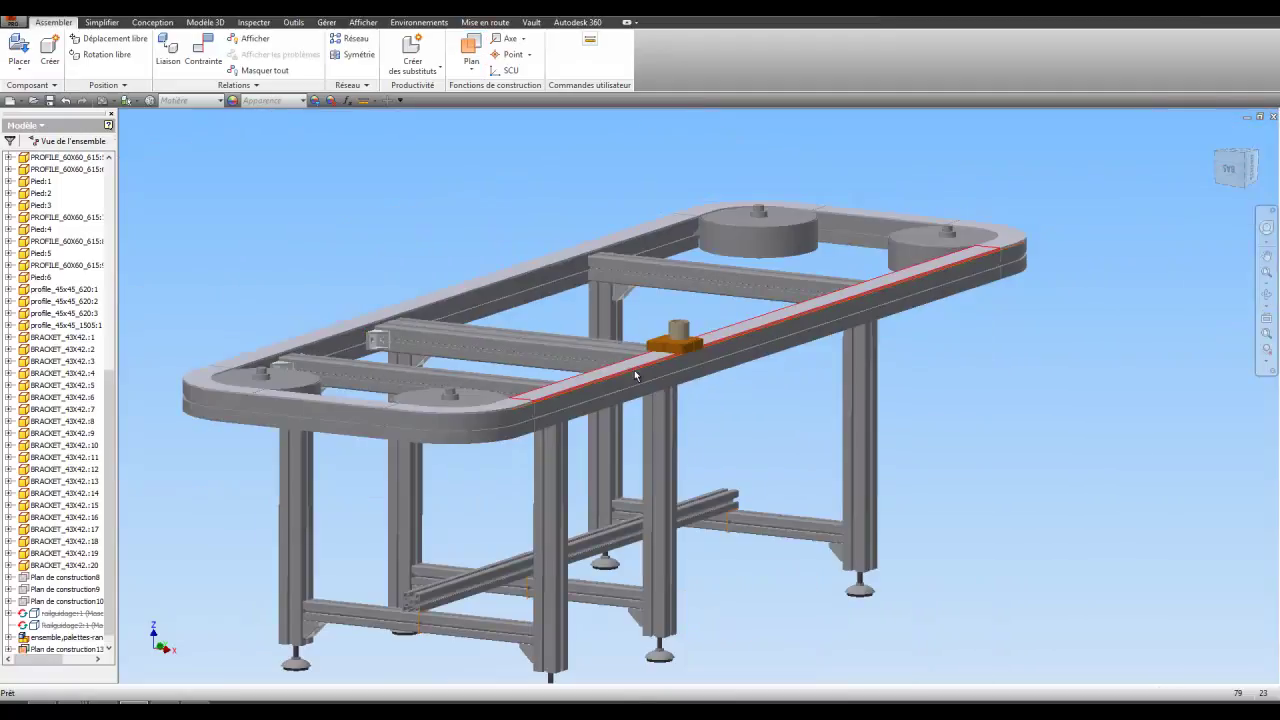
# - Enable automatic resizing for the horizontal work plane on top of the rail
pyautogui.scroll(-3, 548, 406)
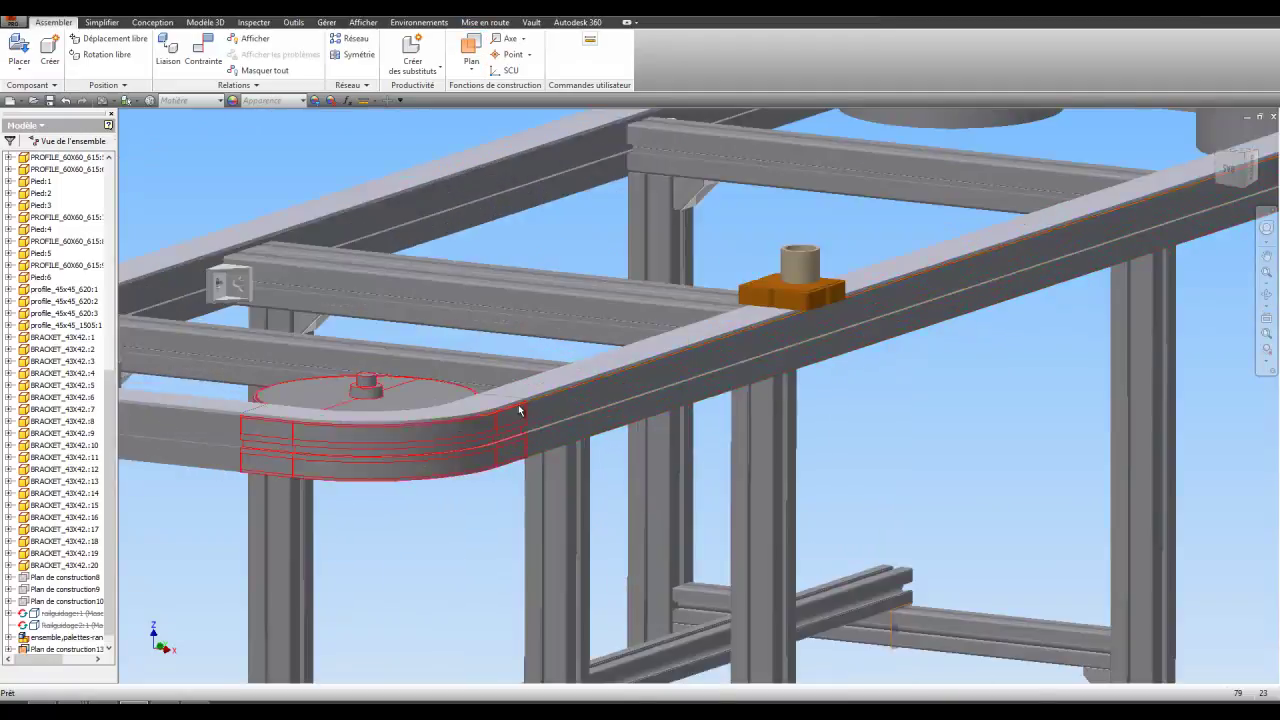
pyautogui.scroll(5, 511, 417)
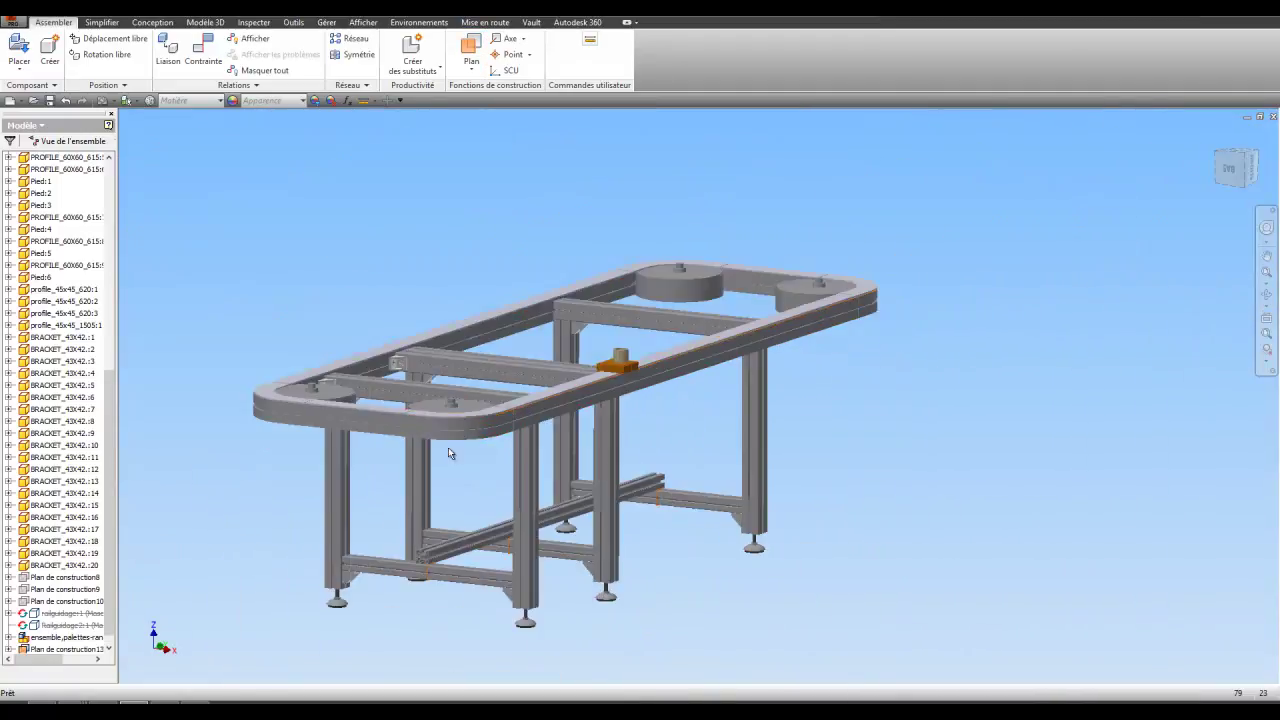
pyautogui.rightClick(66, 650)
pyautogui.click(121, 605)
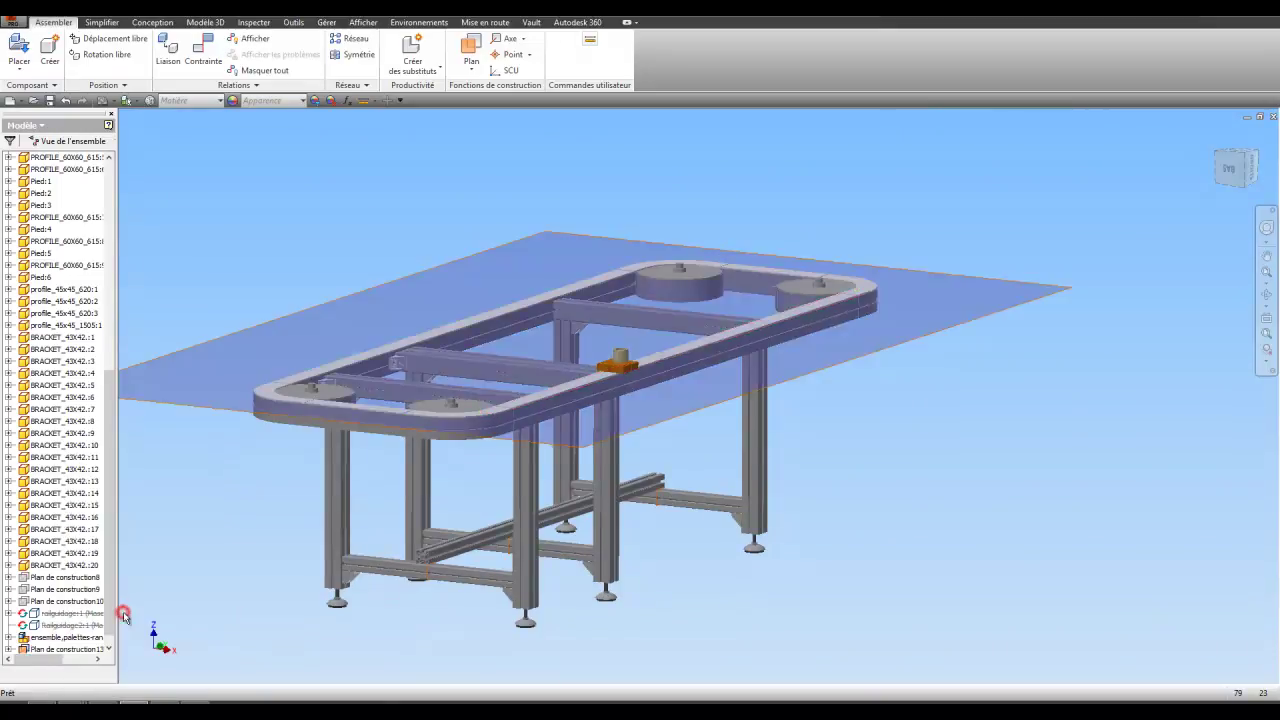
pyautogui.moveTo(913, 394); pyautogui.dragTo(939, 375, button='middle')
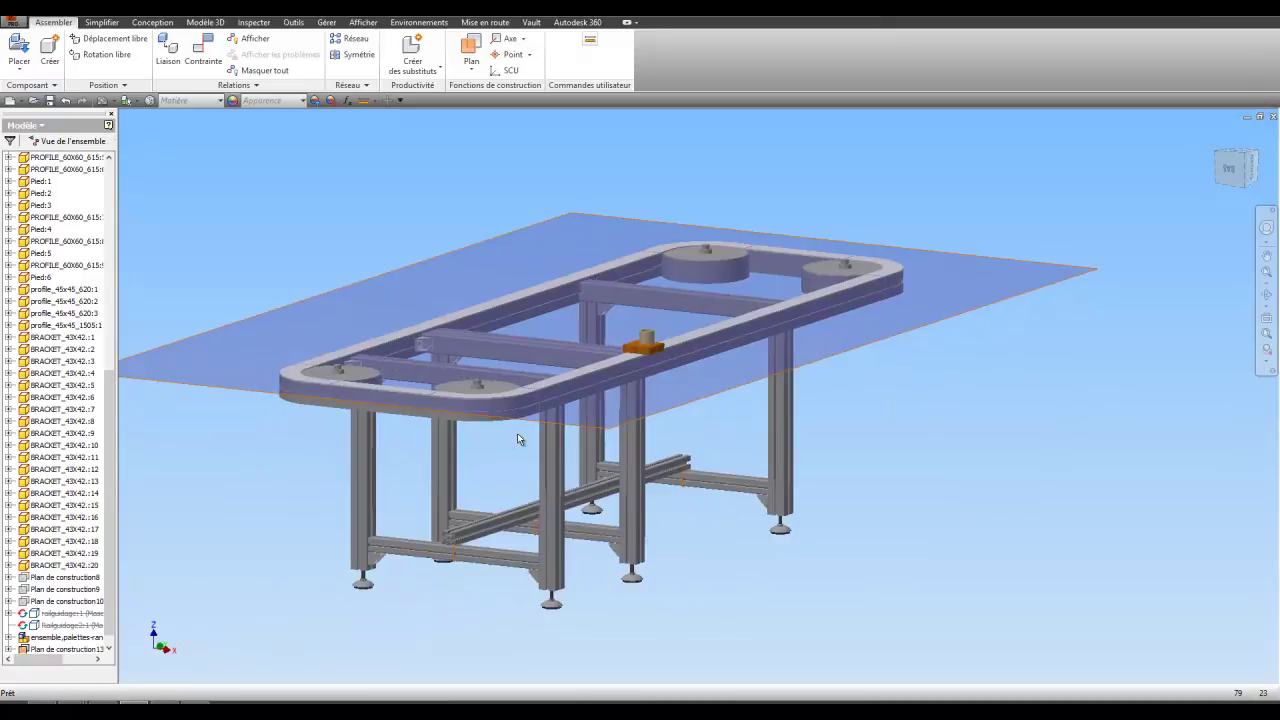
# - Create a vertical work plane on the middle front leg from its narrow face and adjacent edge, at the 90-degree angle
pyautogui.click(470, 48)
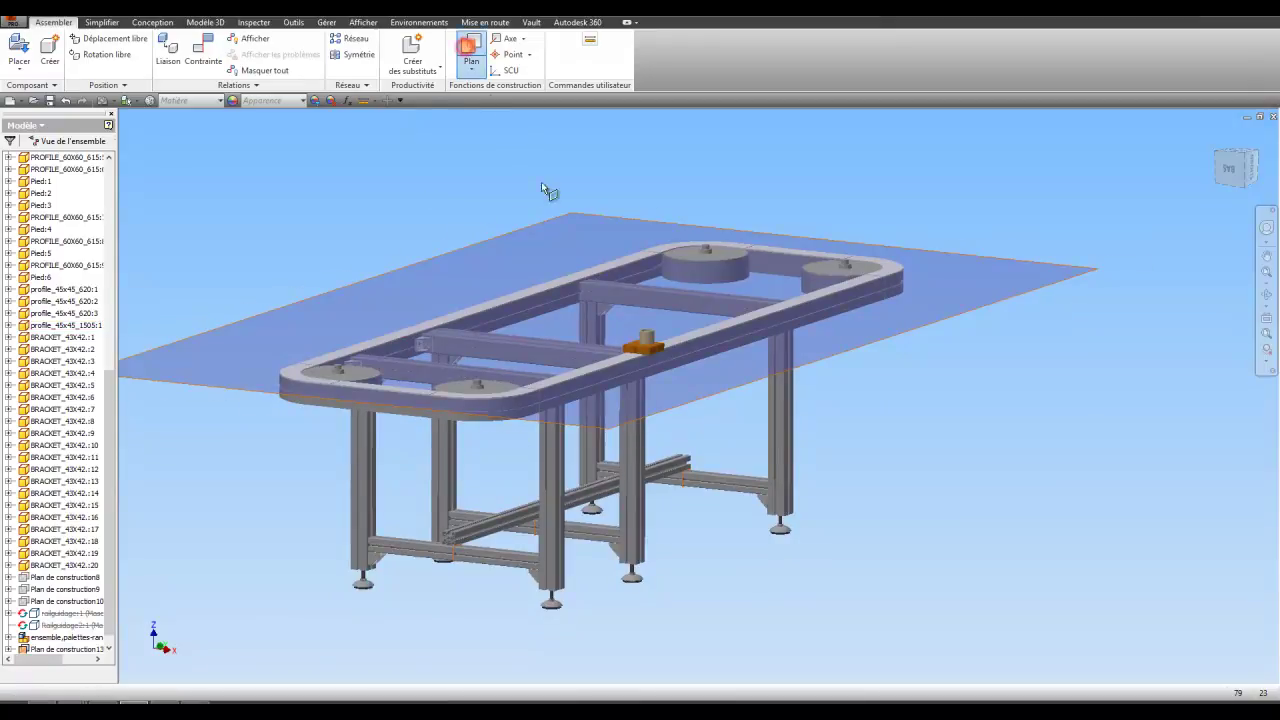
pyautogui.scroll(5, 648, 477)
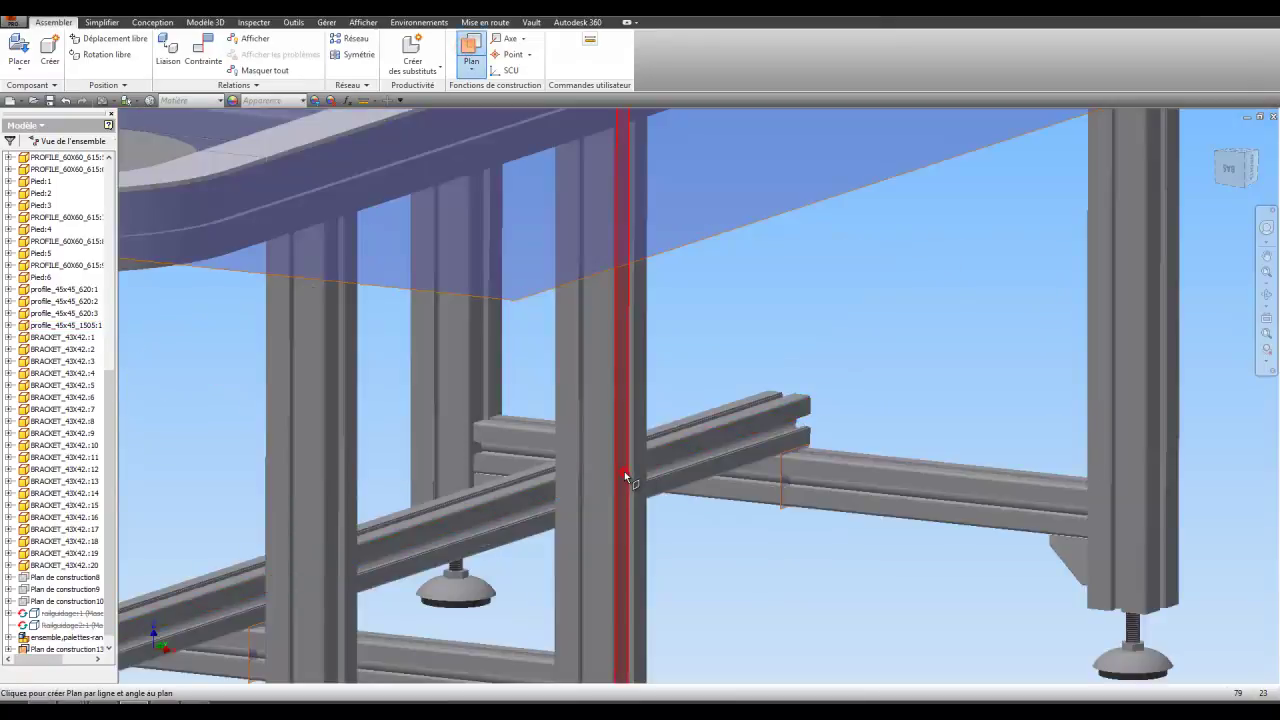
pyautogui.click(624, 471)
pyautogui.click(603, 489)
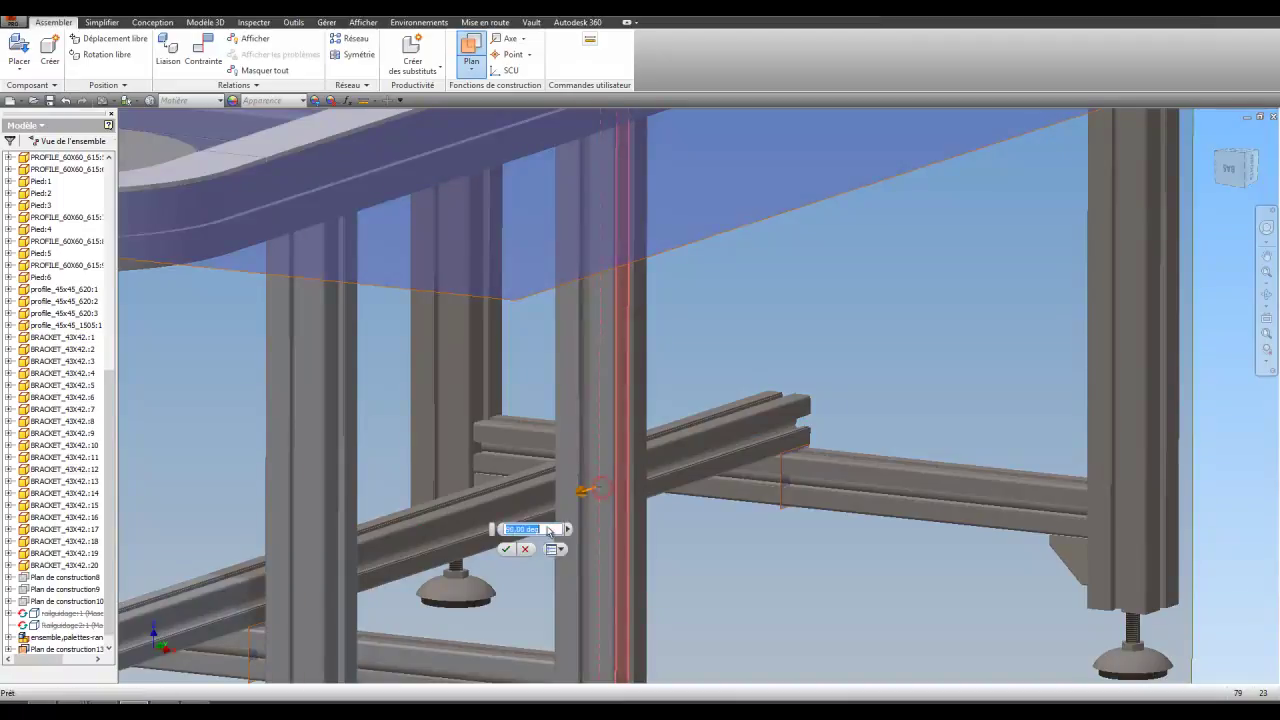
pyautogui.click(507, 549)
pyautogui.scroll(-8, 530, 500)
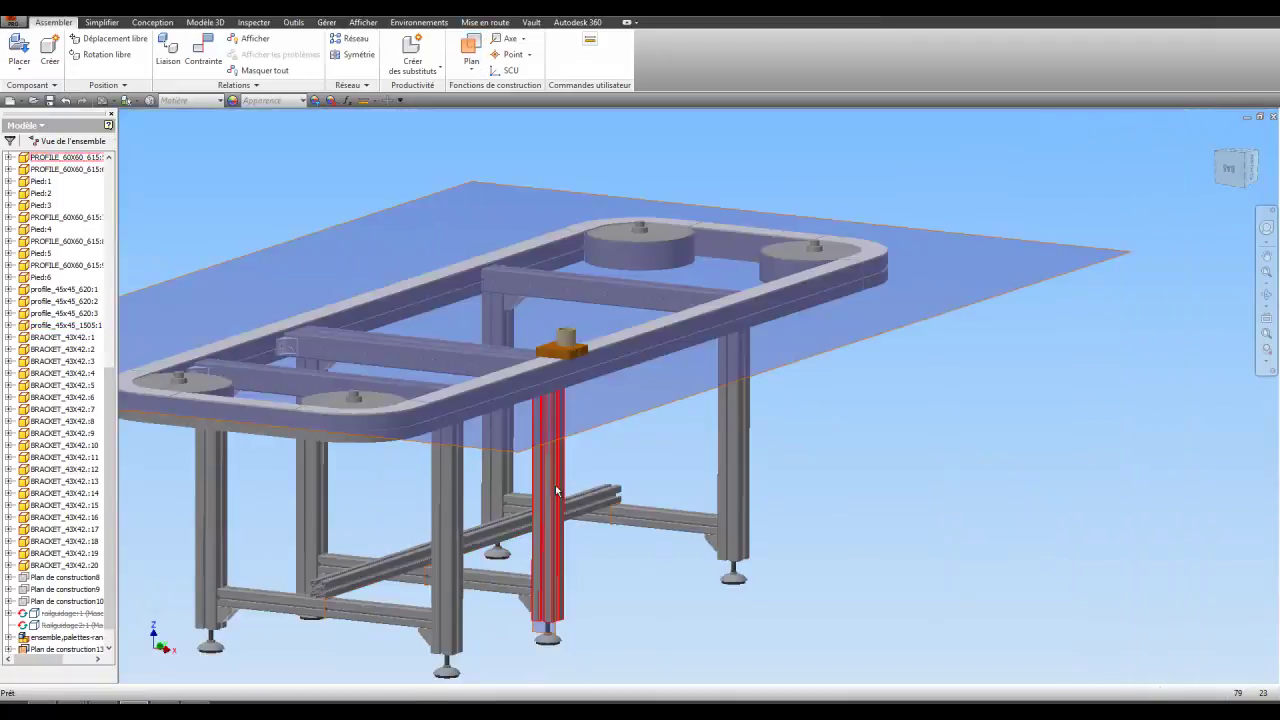
# - Disable automatic resizing for the horizontal work plane and enable it for the vertical work plane at the middle leg
pyautogui.rightClick(68, 650)
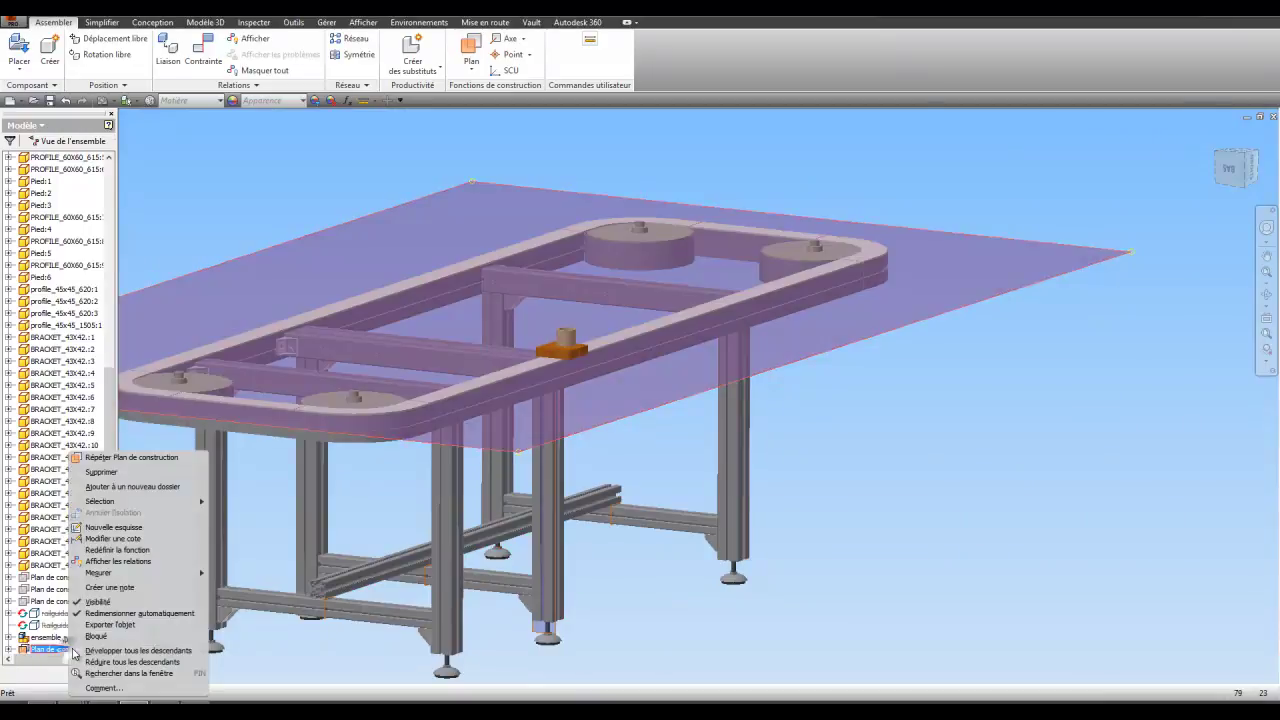
pyautogui.click(127, 614)
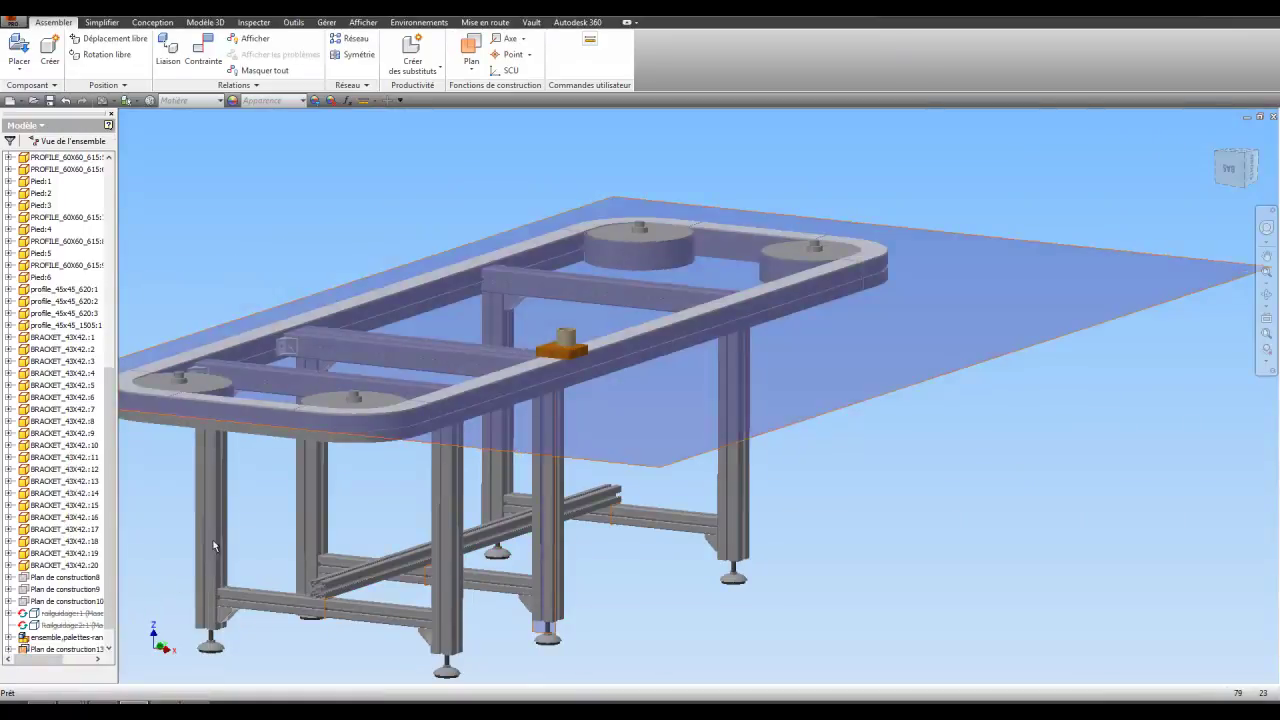
pyautogui.scroll(-3, 677, 548)
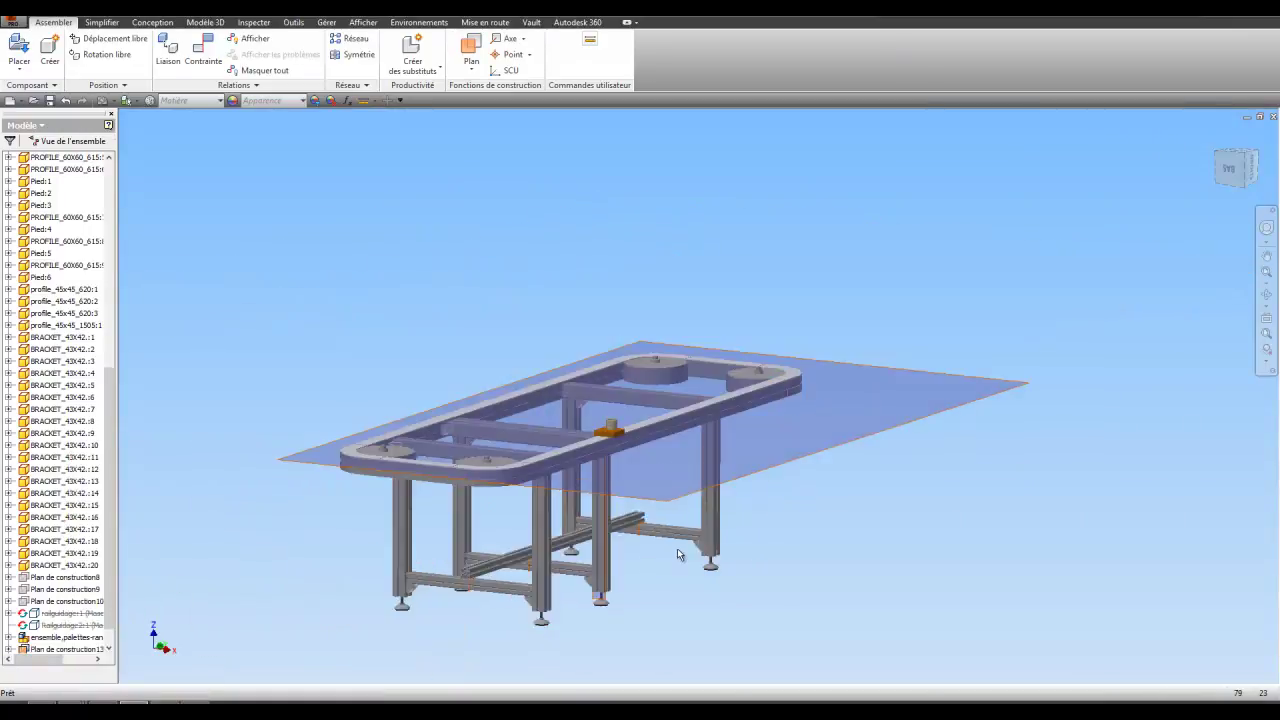
pyautogui.click(116, 624)
pyautogui.click(196, 484)
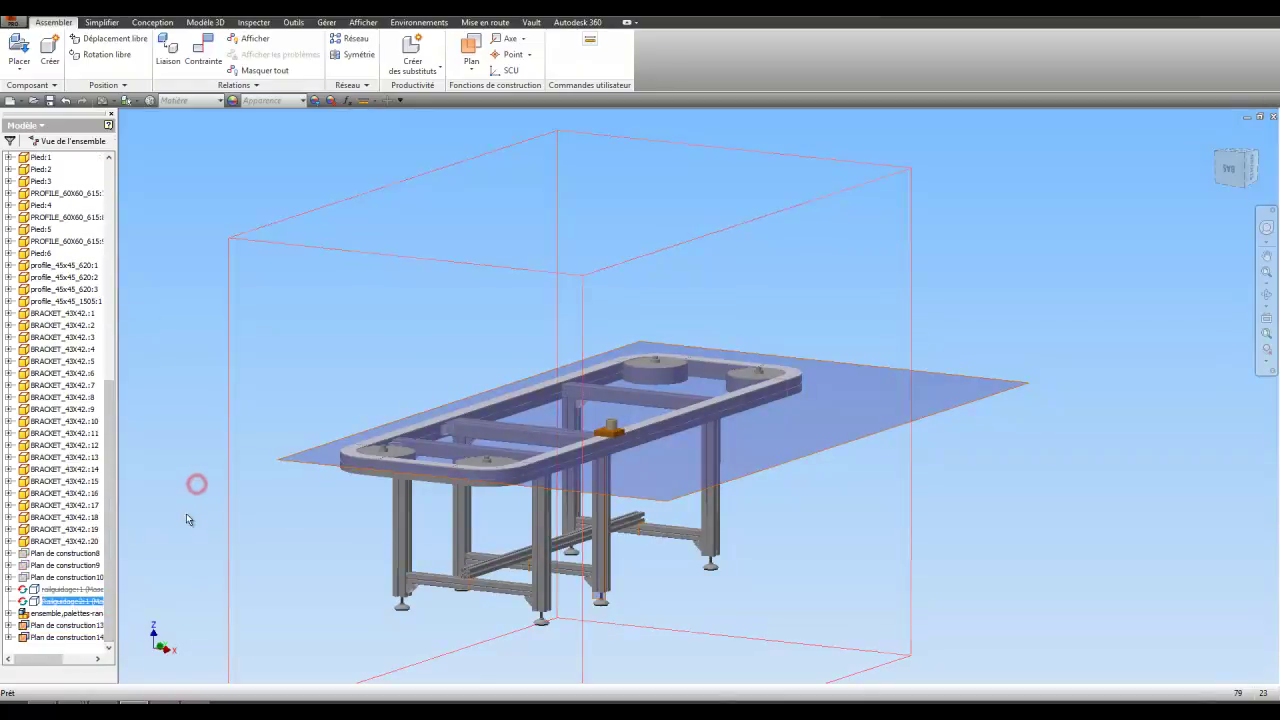
pyautogui.rightClick(70, 637)
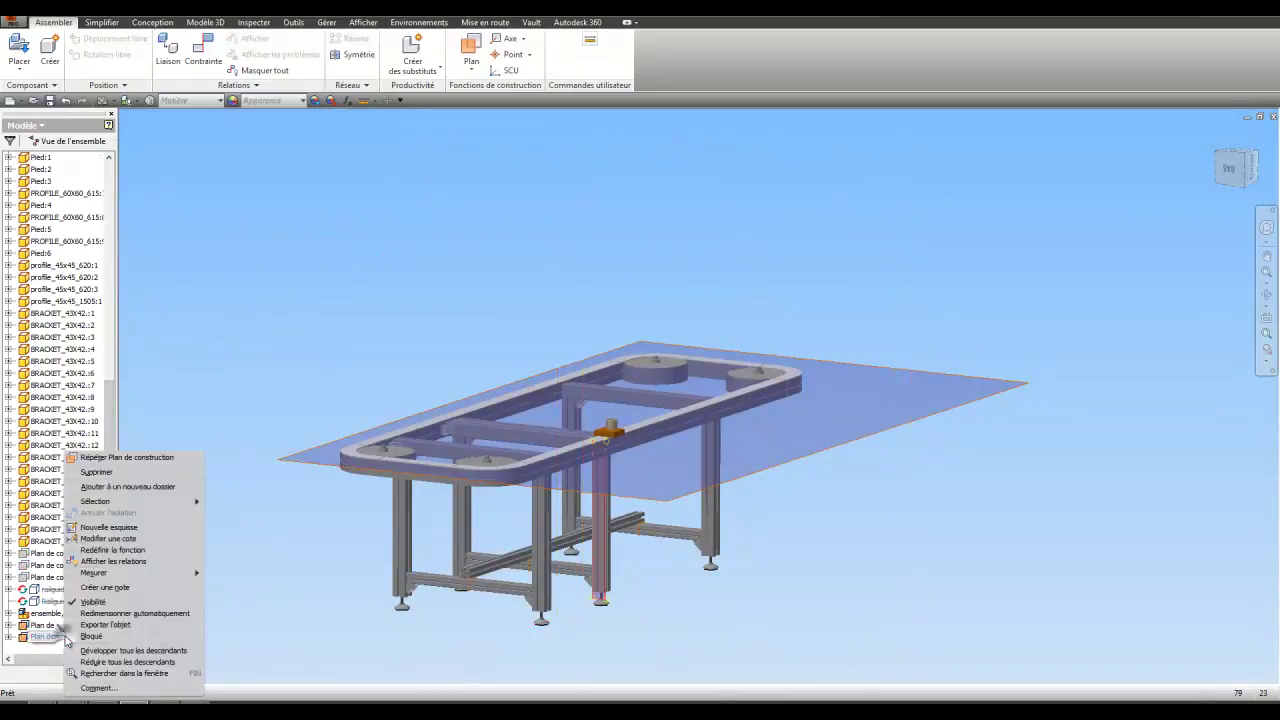
pyautogui.click(106, 612)
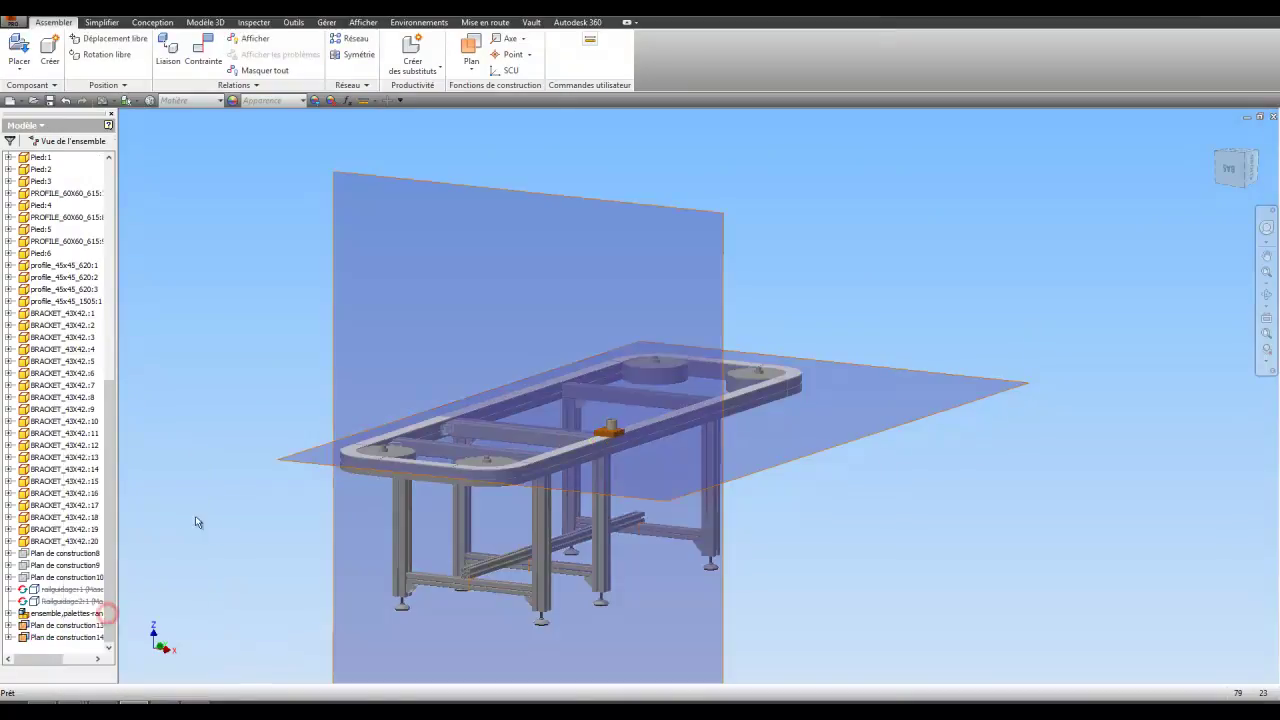
# - Examine from several angles how the horizontal and vertical work planes cross the conveyor frame
pyautogui.keyDown('shift'); pyautogui.moveTo(760, 508); pyautogui.dragTo(674, 520, button='middle'); pyautogui.keyUp('shift')
pyautogui.scroll(5, 654, 509)
pyautogui.rightClick(654, 509)
pyautogui.click(572, 507)
pyautogui.moveTo(549, 205); pyautogui.dragTo(606, 190)
pyautogui.click(823, 553)
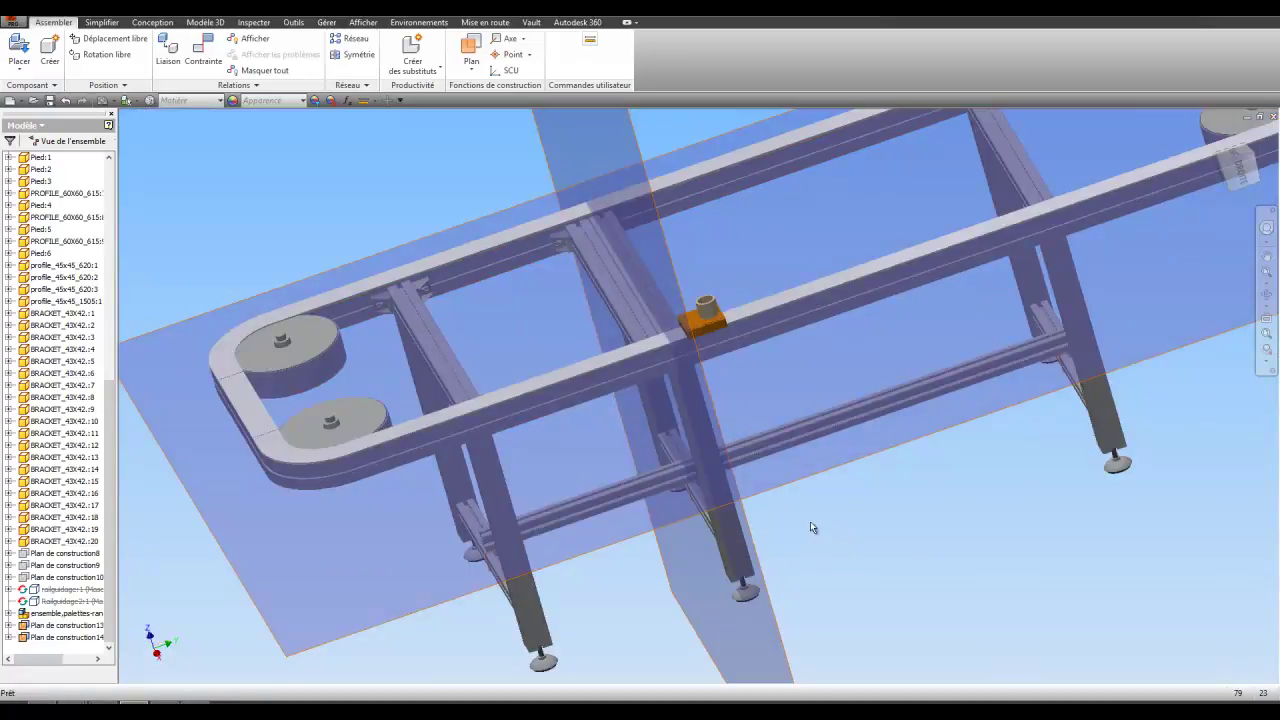
pyautogui.moveTo(772, 513)
pyautogui.keyDown('shift'); pyautogui.mouseDown(button='middle')
pyautogui.moveTo(794, 491)
pyautogui.moveTo(779, 494)
pyautogui.mouseUp(button='middle'); pyautogui.keyUp('shift')
pyautogui.scroll(-4, 794, 491)
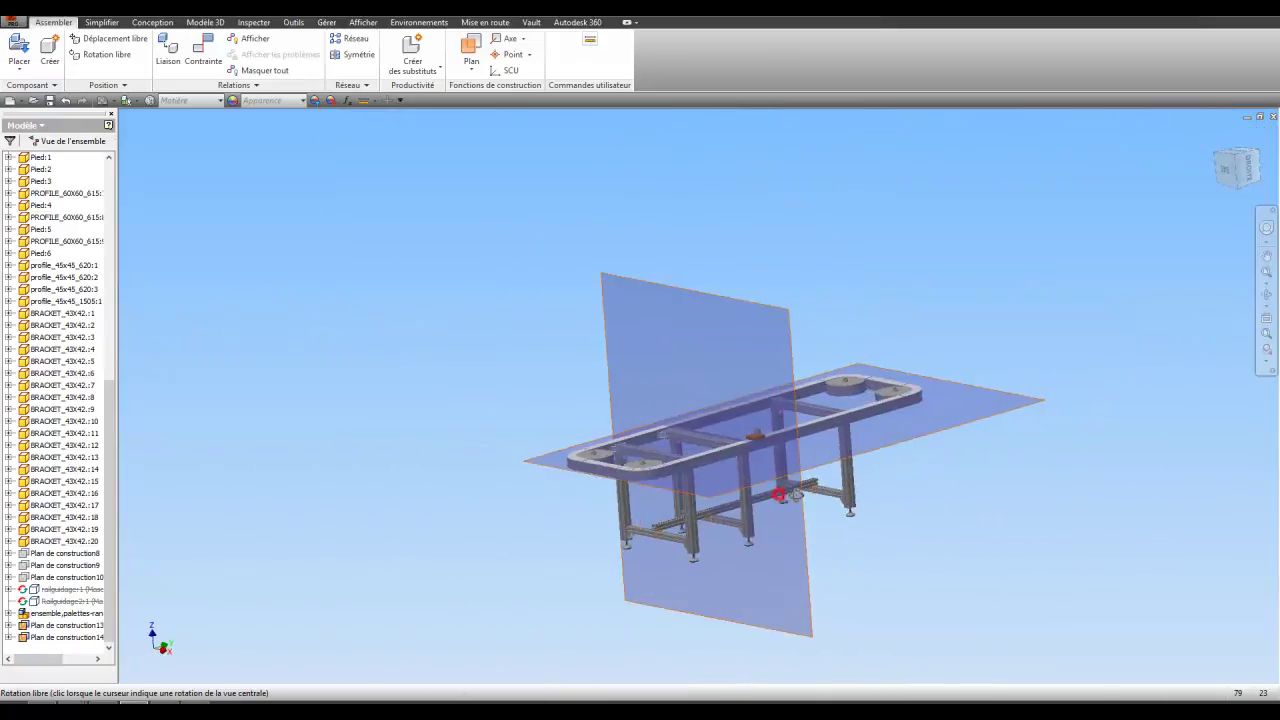
pyautogui.scroll(3, 690, 470)
pyautogui.rightClick(690, 470)
pyautogui.click(604, 472)
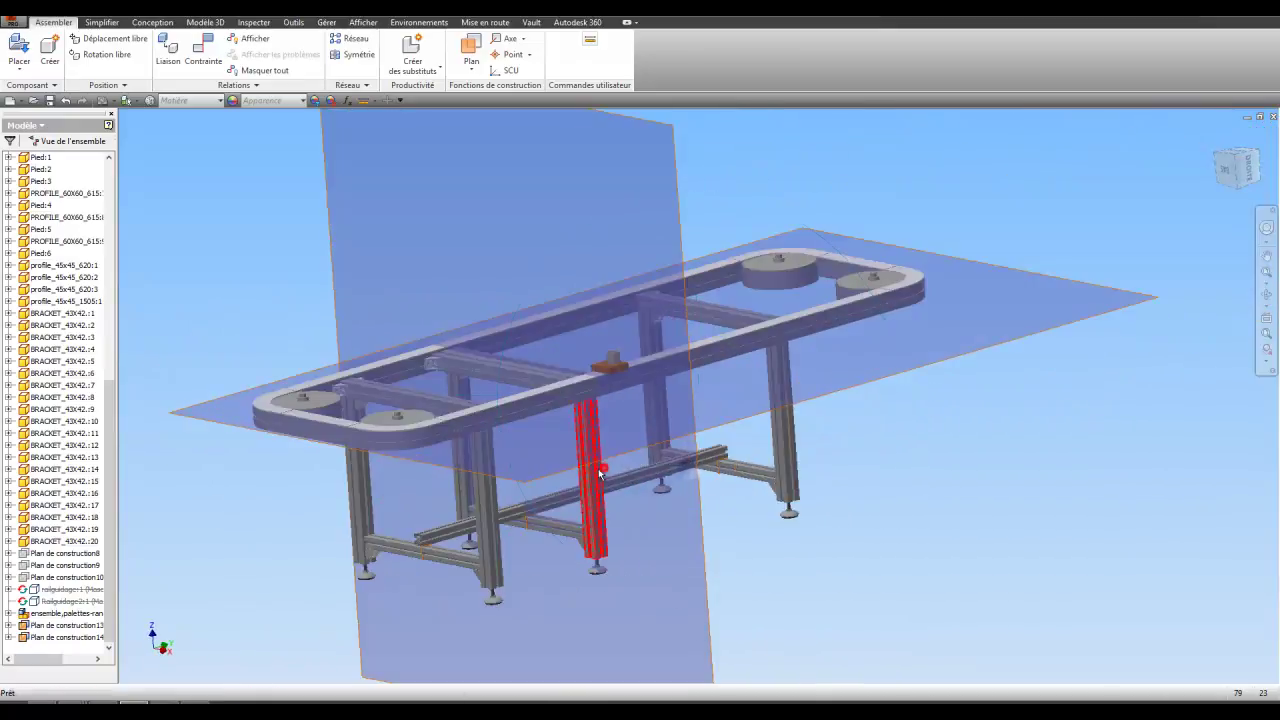
# - Create an in-place part named rail-extér from the Standard.ipt template, constrained to the vertical work plane at the middle leg
pyautogui.click(49, 47)
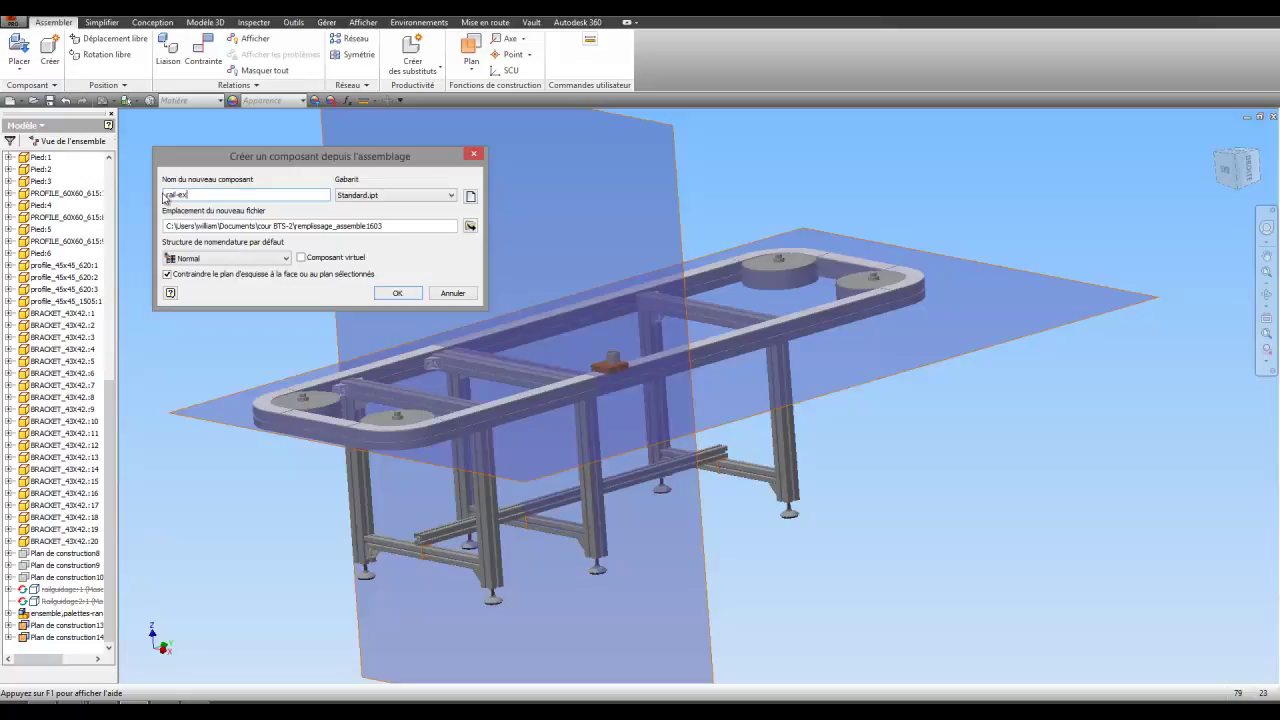
pyautogui.click(398, 294)
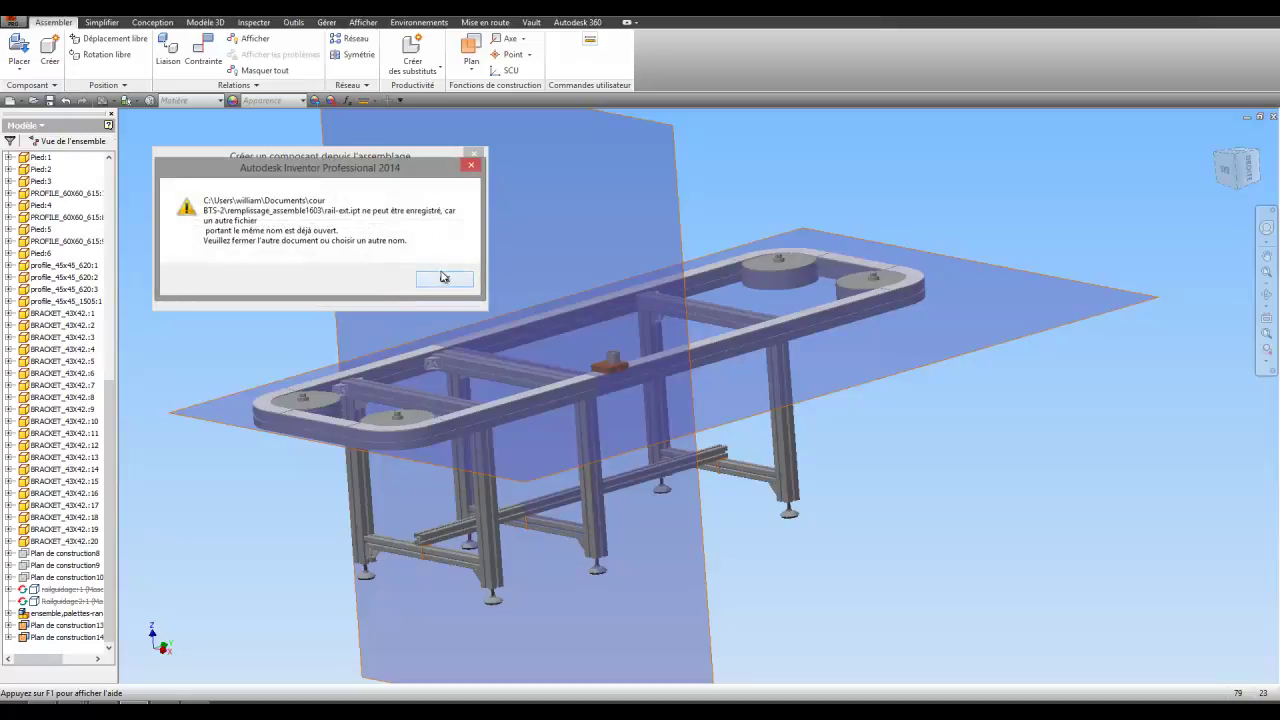
pyautogui.click(444, 278)
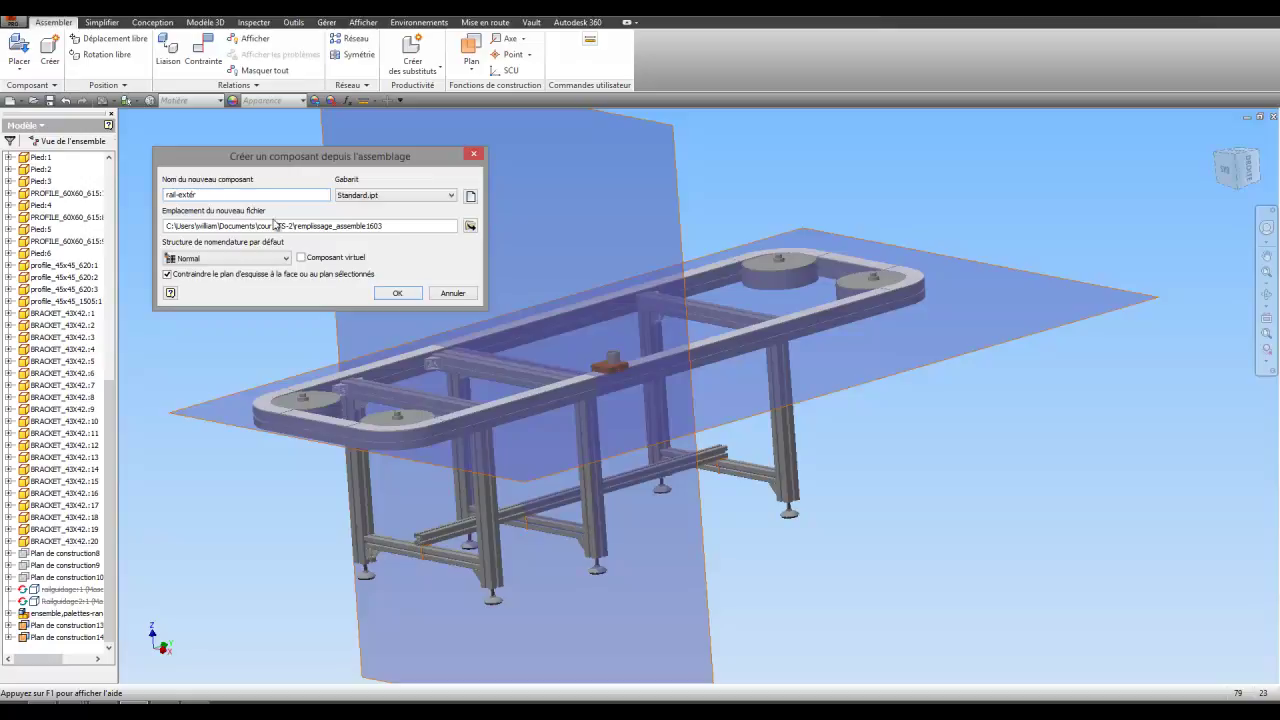
pyautogui.click(391, 293)
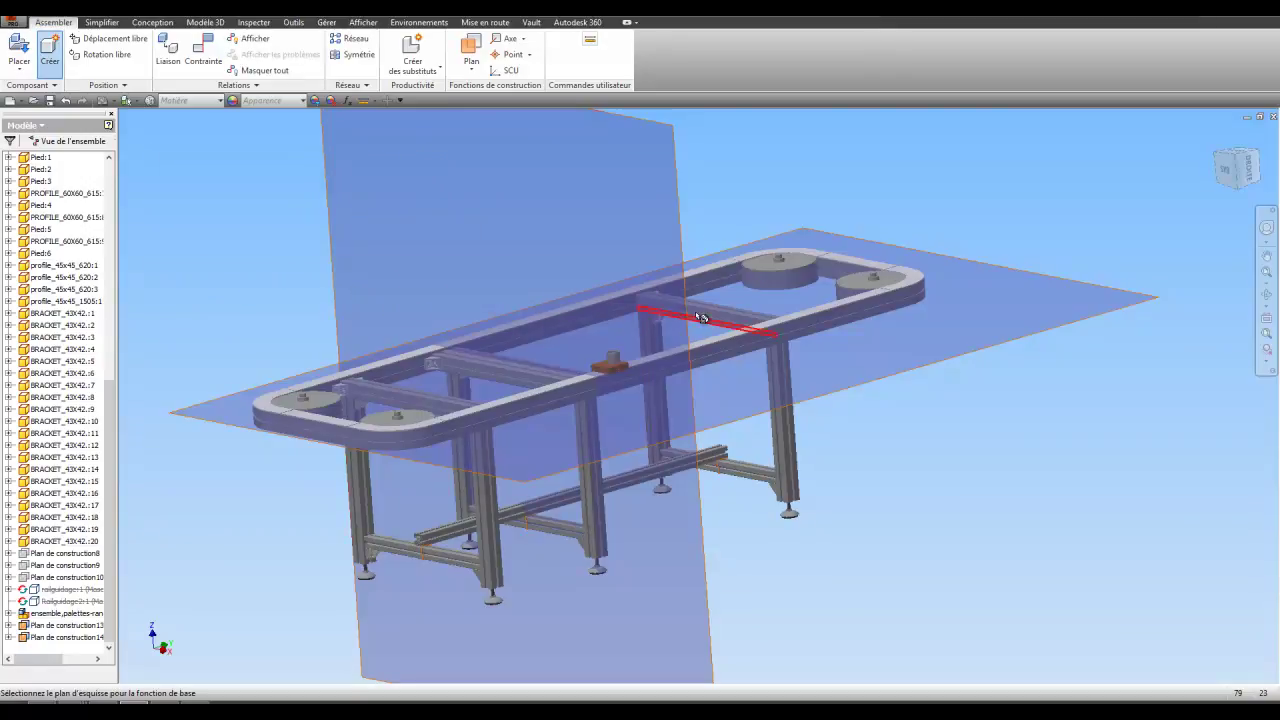
pyautogui.click(676, 131)
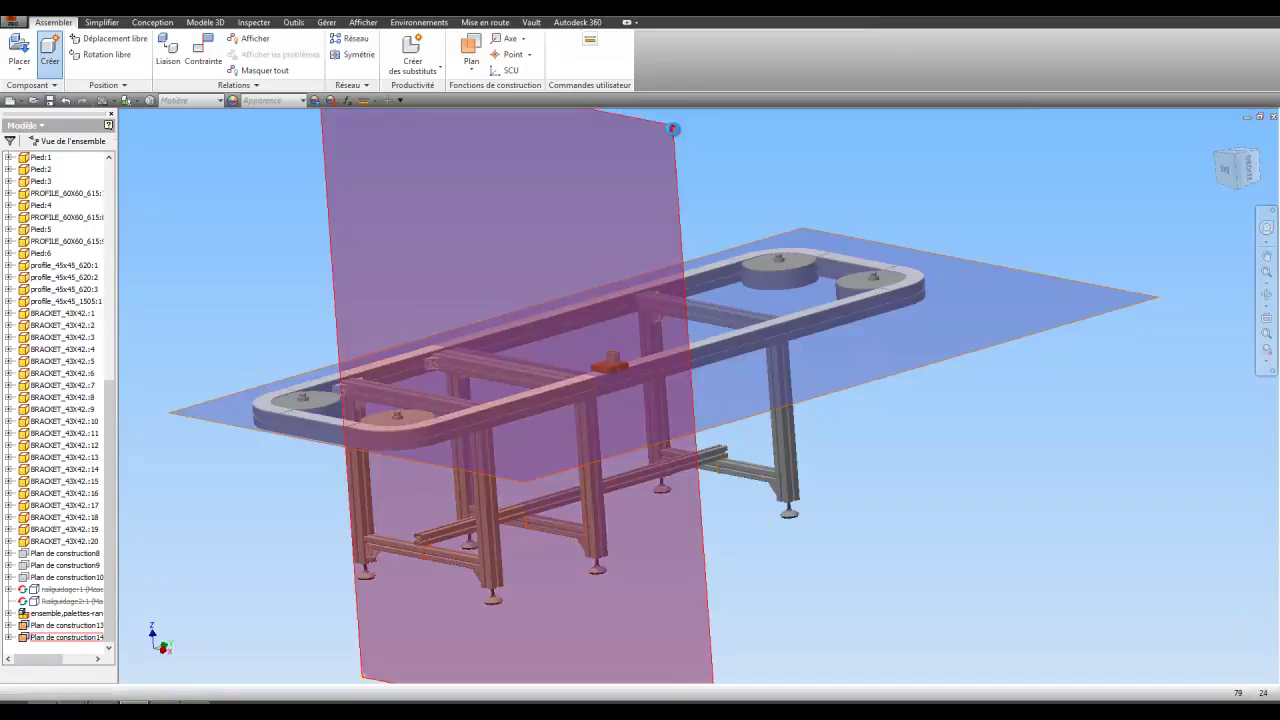
# - Start a 2D sketch for the new rail part on the vertical work plane
pyautogui.click(30, 48)
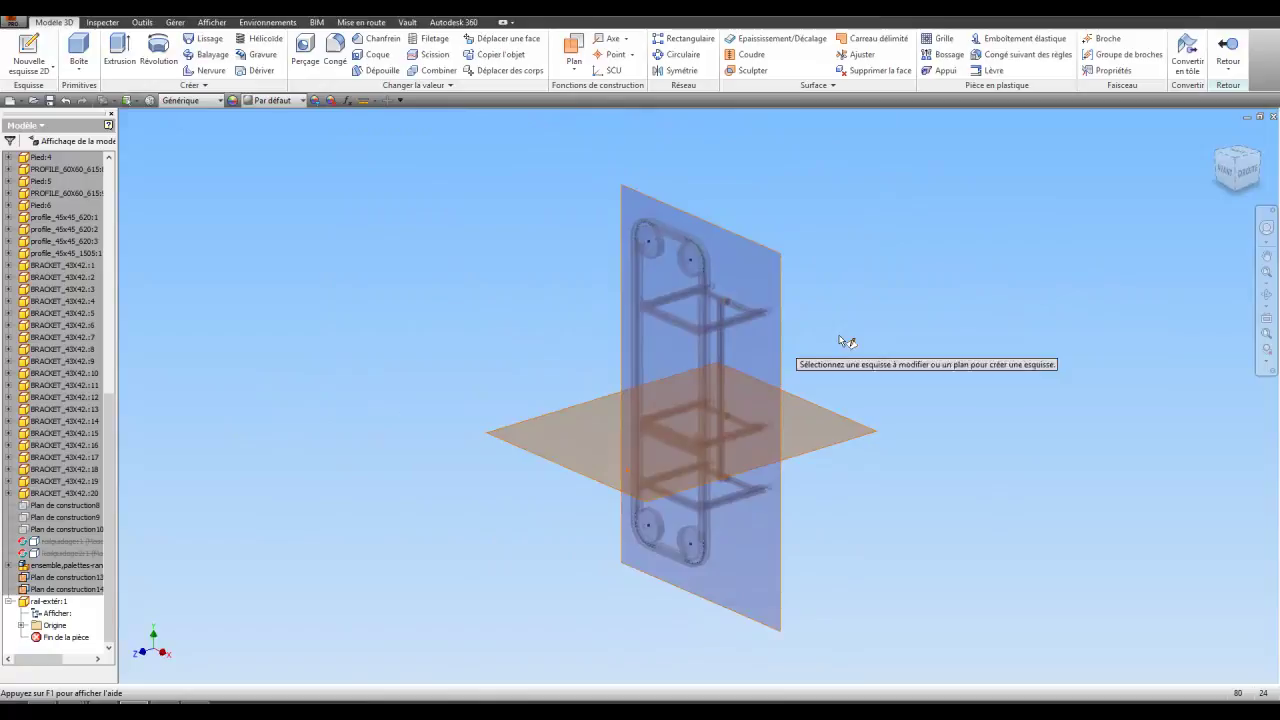
pyautogui.click(1265, 297)
pyautogui.moveTo(710, 362)
pyautogui.mouseDown()
pyautogui.moveTo(723, 286)
pyautogui.moveTo(811, 217)
pyautogui.moveTo(874, 309)
pyautogui.moveTo(820, 417)
pyautogui.mouseUp()
pyautogui.rightClick(770, 400)
pyautogui.click(780, 428)
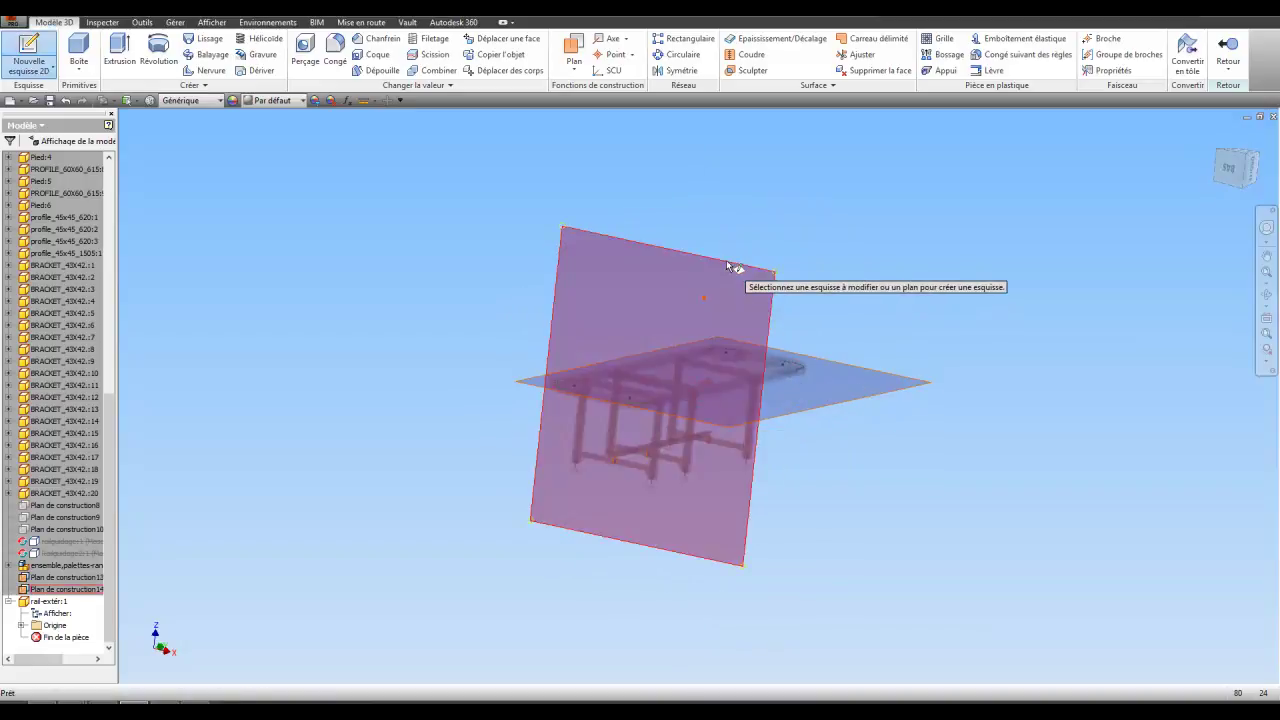
pyautogui.click(726, 260)
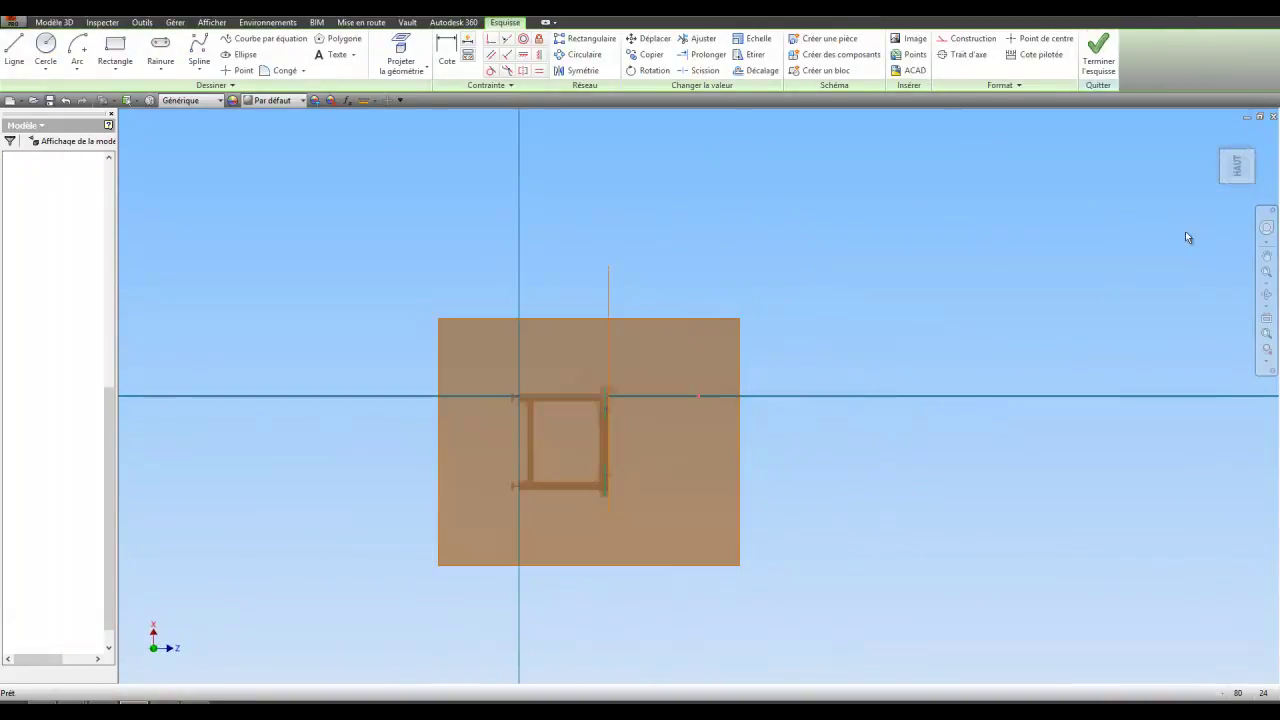
# - Cut the assembly display with a half section view at the vertical work plane through the middle leg
pyautogui.click(1246, 166)
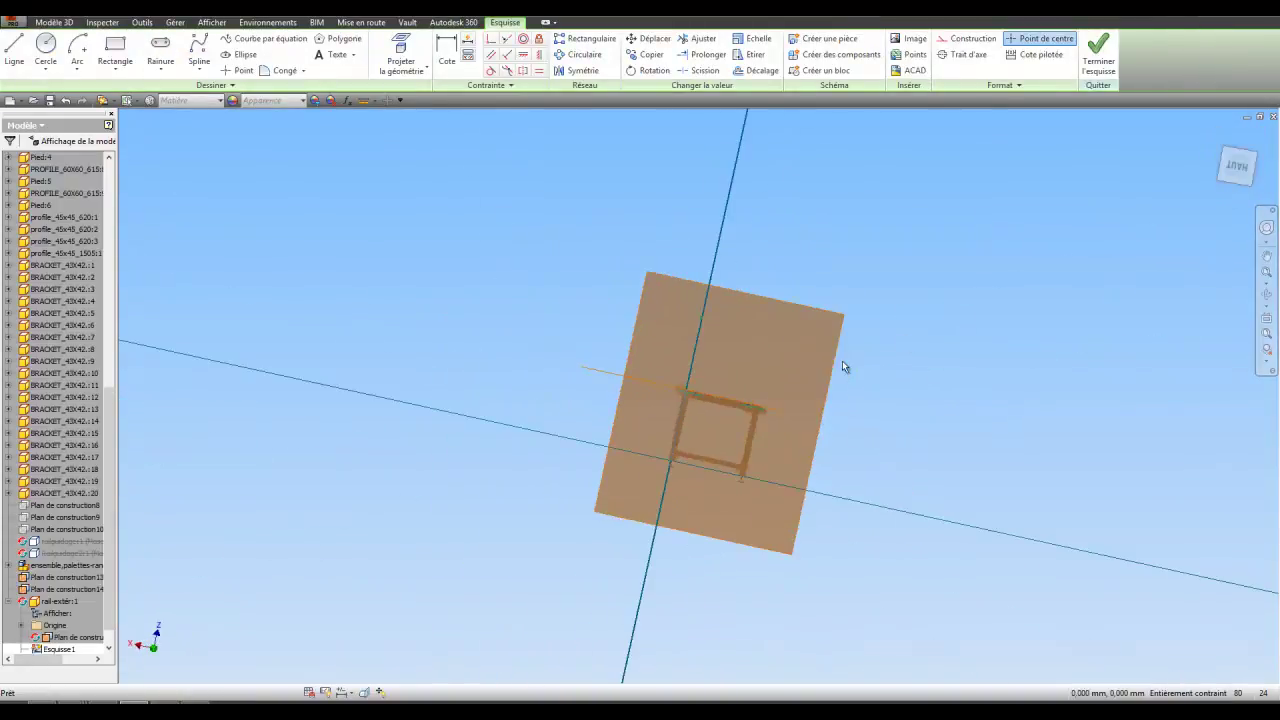
pyautogui.click(1266, 298)
pyautogui.moveTo(652, 370); pyautogui.dragTo(652, 396)
pyautogui.scroll(4, 677, 400)
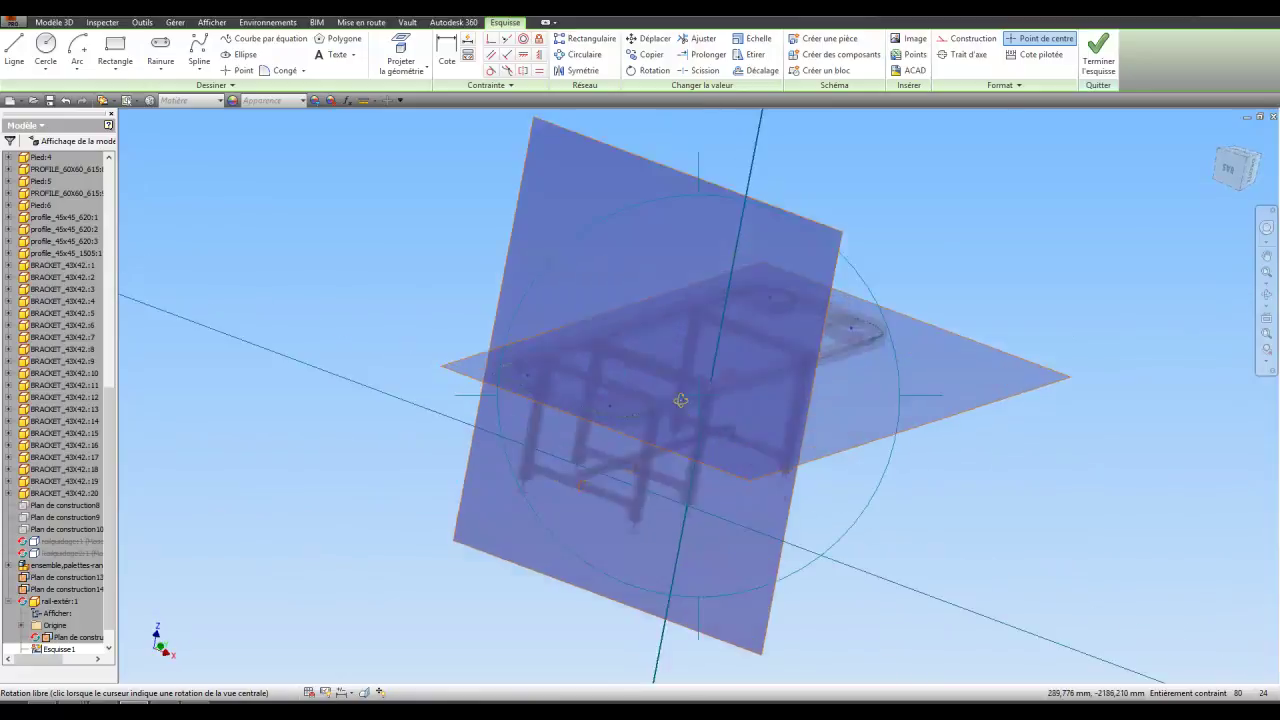
pyautogui.moveTo(550, 247); pyautogui.dragTo(583, 349)
pyautogui.rightClick(607, 350)
pyautogui.click(528, 347)
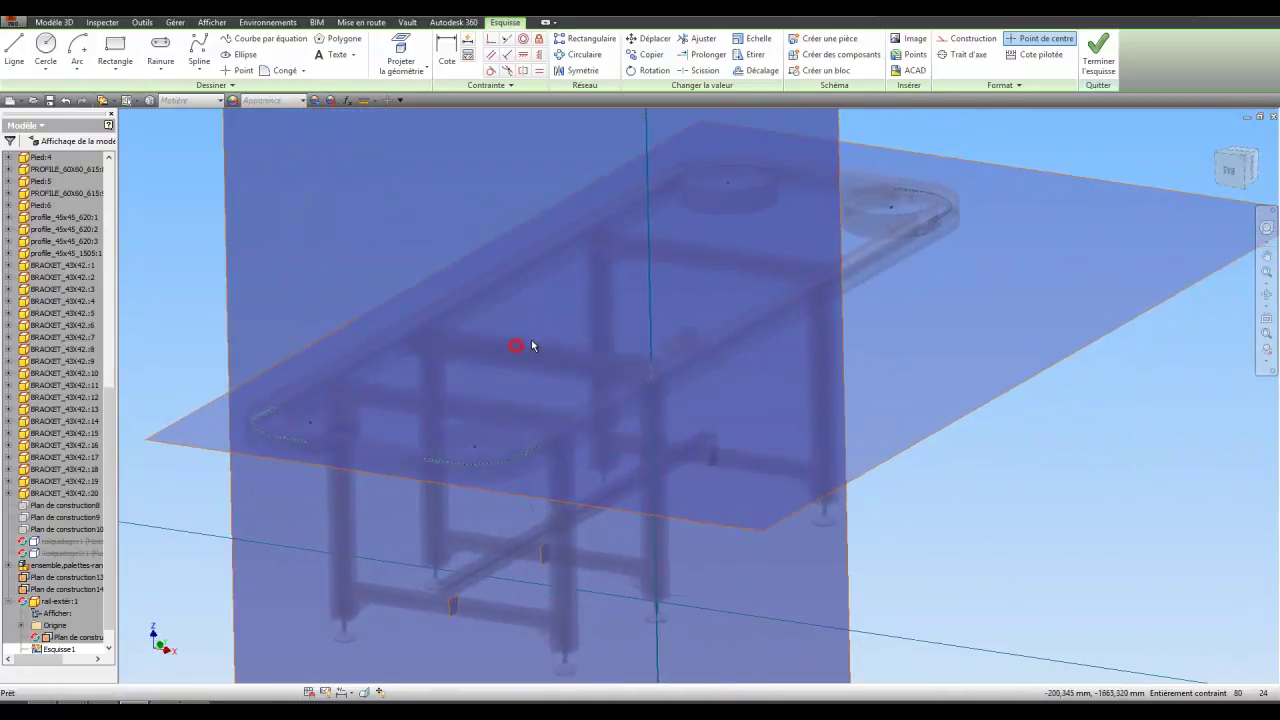
pyautogui.click(212, 22)
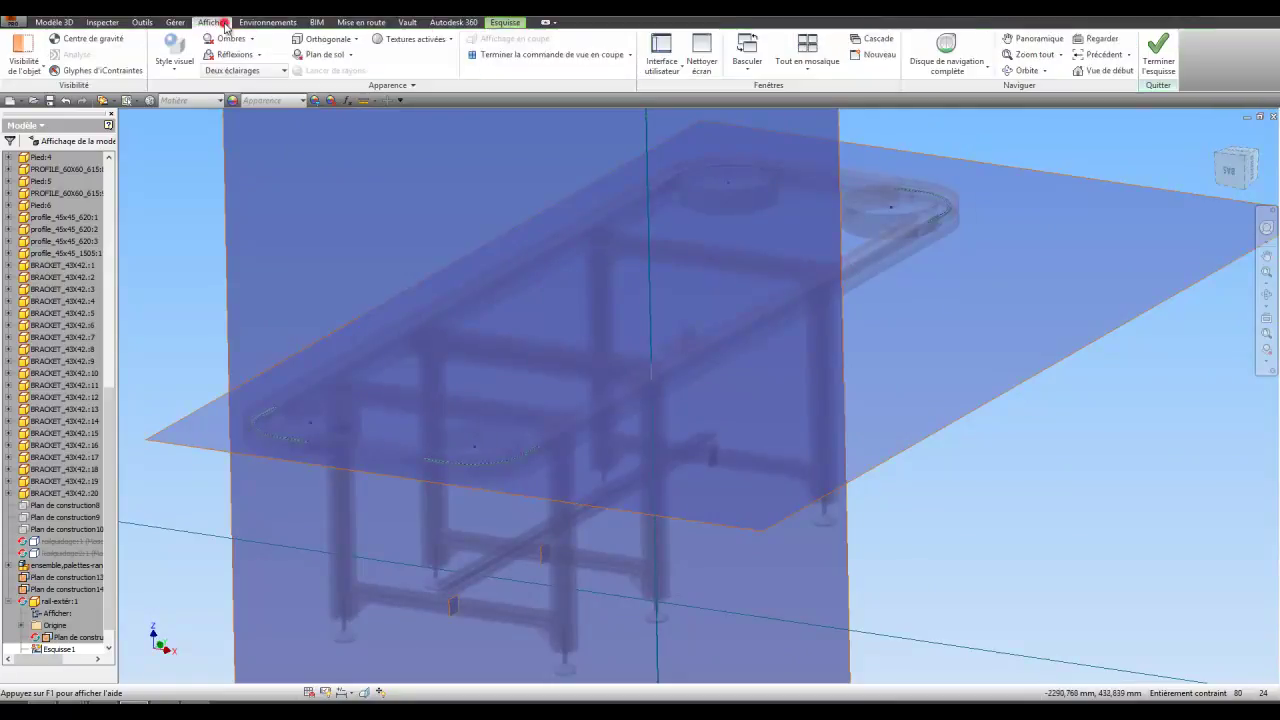
pyautogui.click(630, 55)
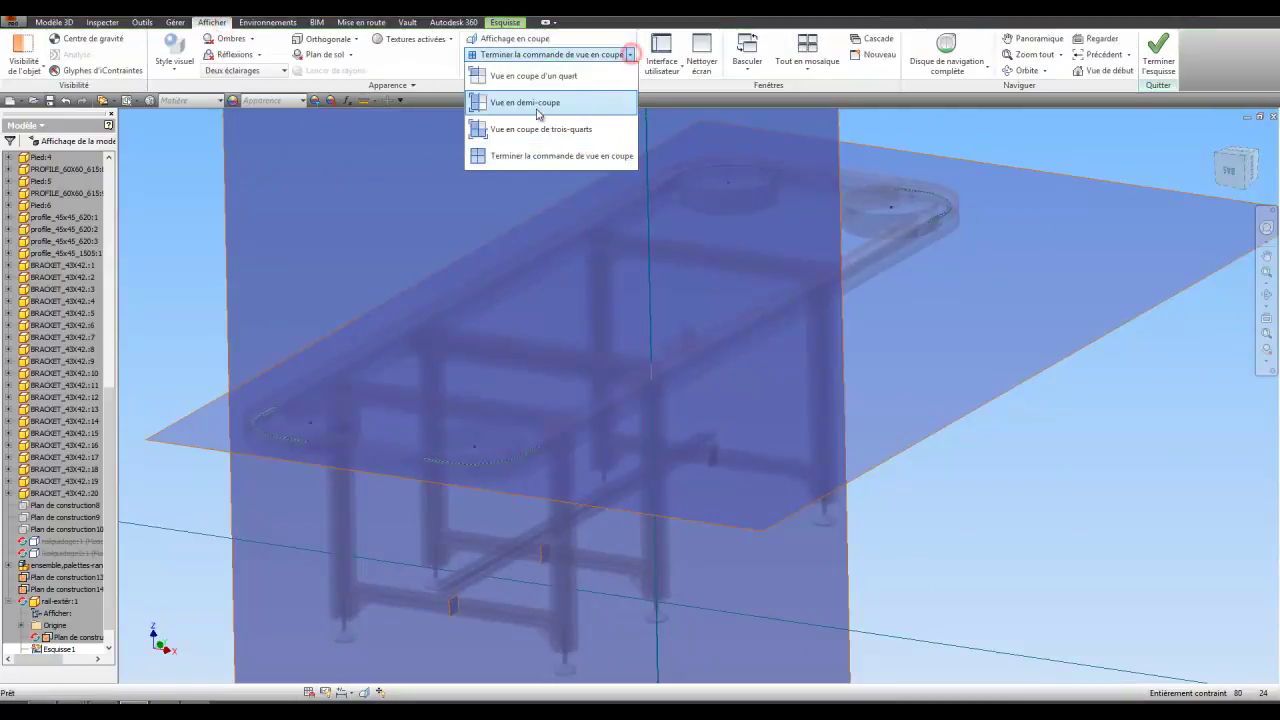
pyautogui.click(541, 104)
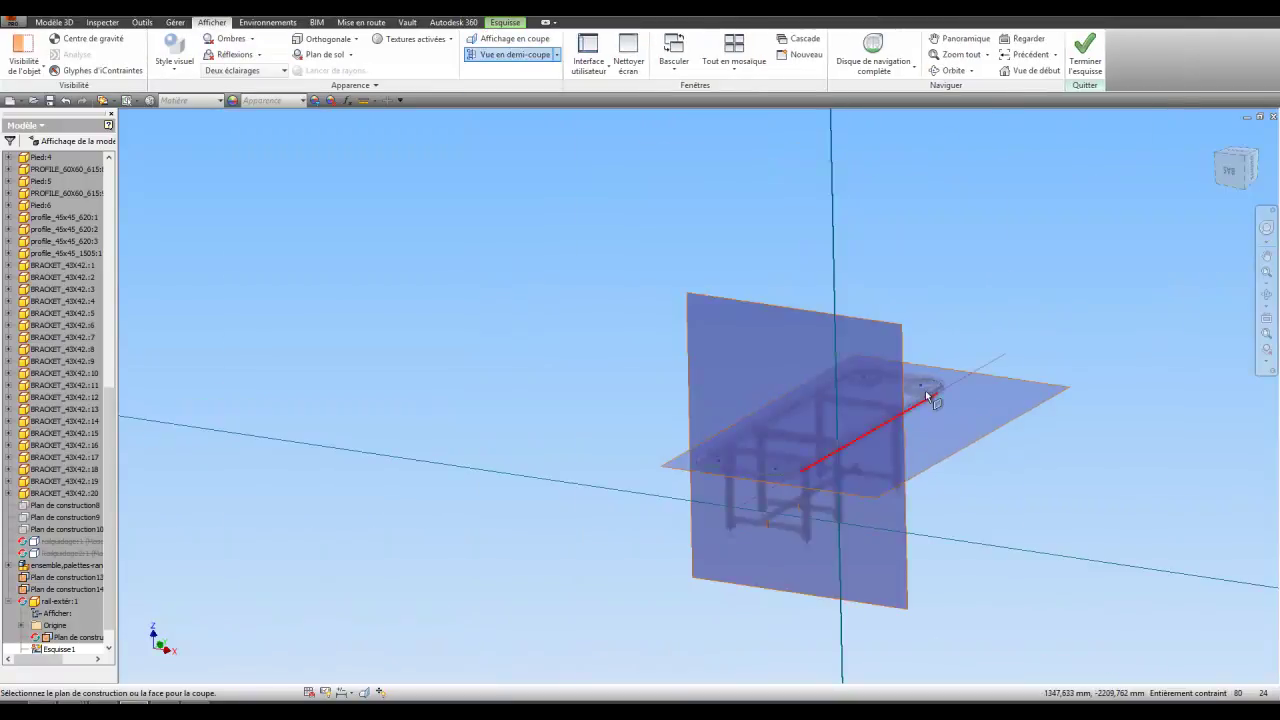
pyautogui.click(722, 303)
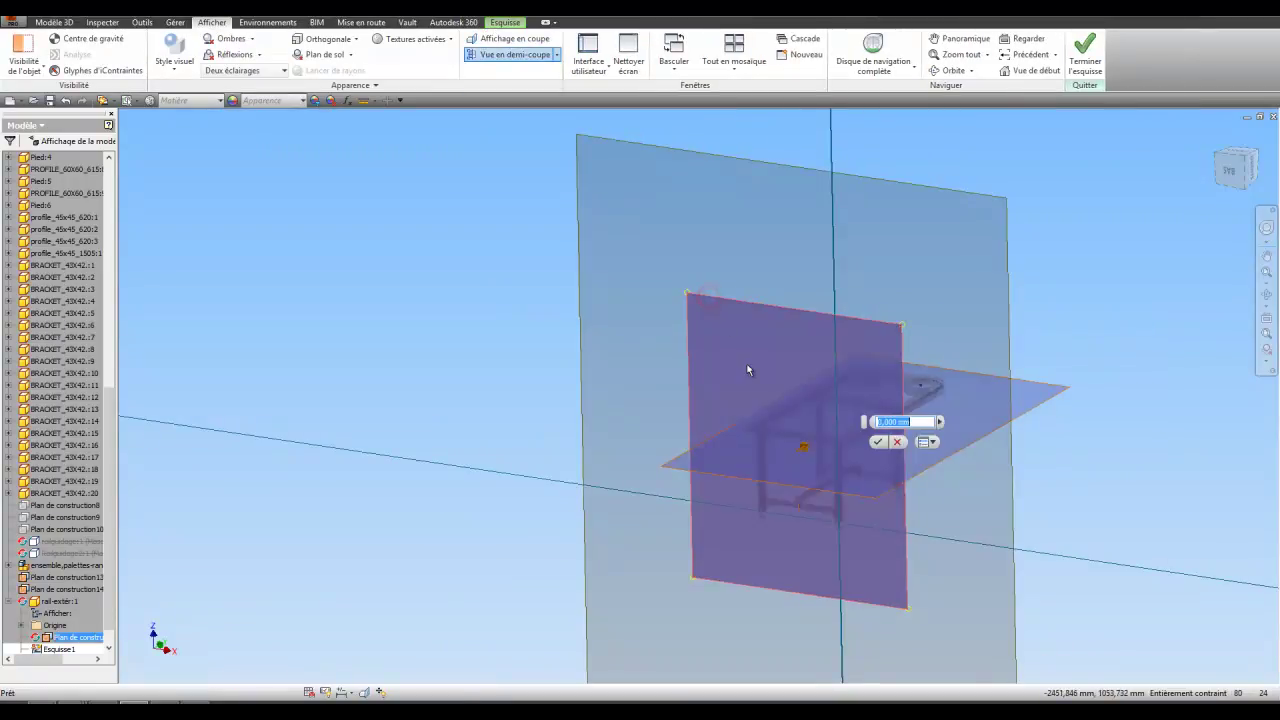
pyautogui.click(878, 441)
# - Project the outermost vertical edge of the component just above the conveyor's side rail into the rail sketch
pyautogui.scroll(-3, 749, 432)
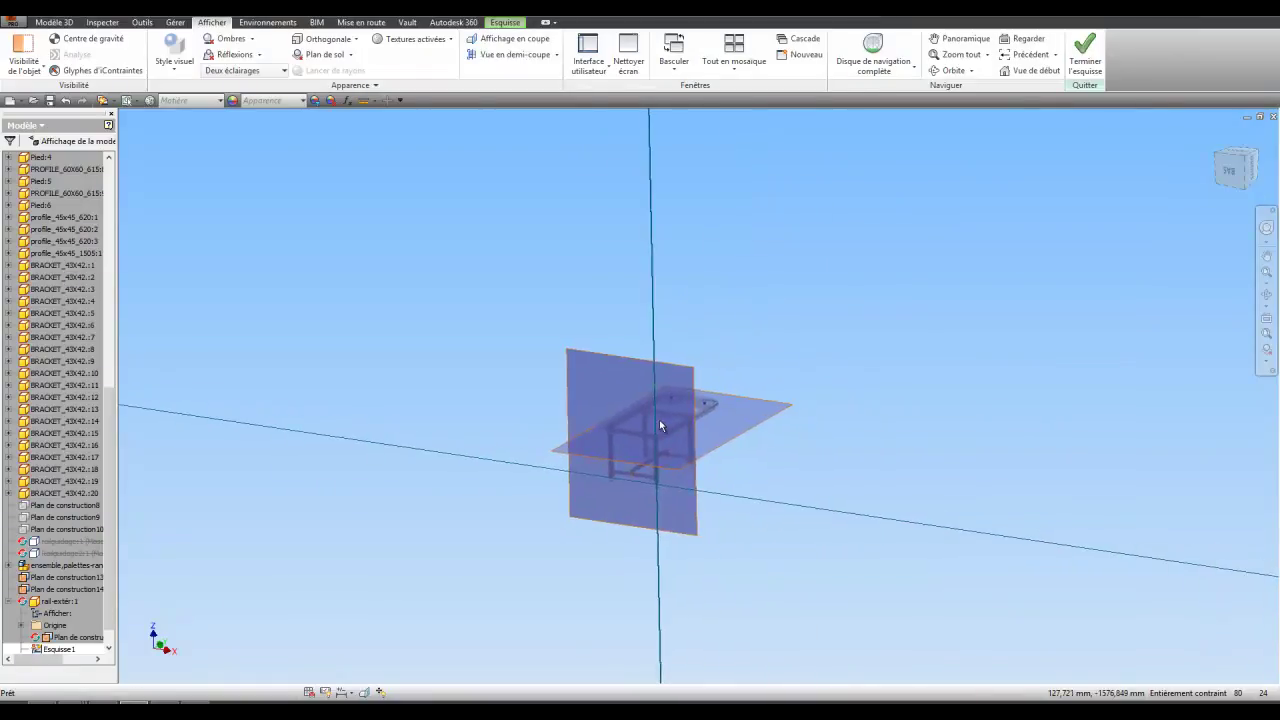
pyautogui.click(1229, 170)
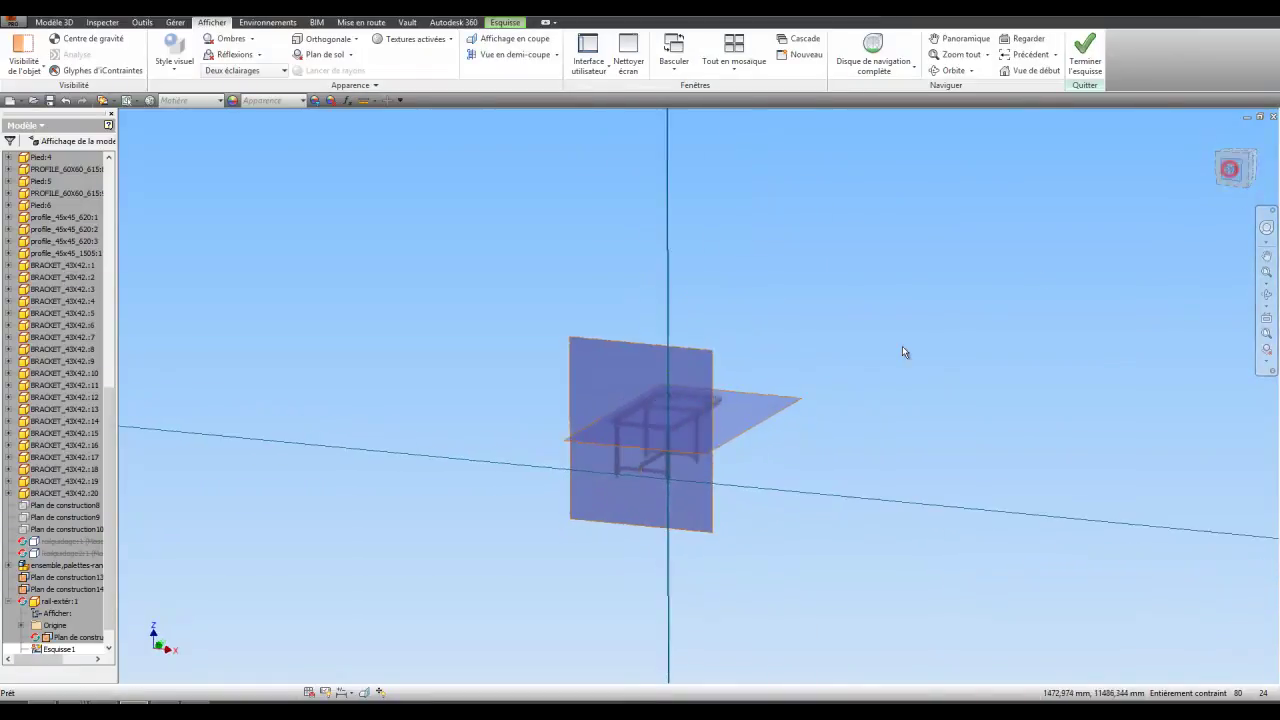
pyautogui.scroll(5, 717, 397)
pyautogui.scroll(3, 711, 383)
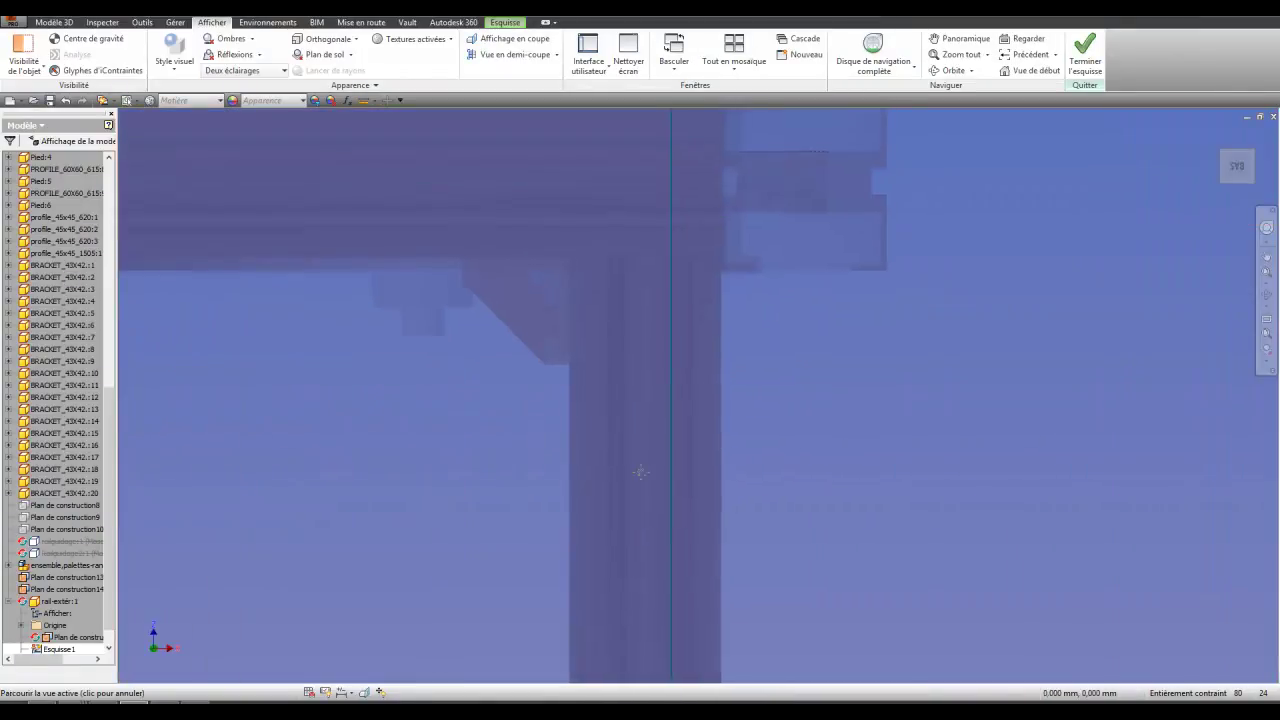
pyautogui.moveTo(641, 465); pyautogui.dragTo(535, 615, button='middle')
pyautogui.scroll(-2, 595, 484)
pyautogui.scroll(1, 569, 341)
pyautogui.click(503, 22)
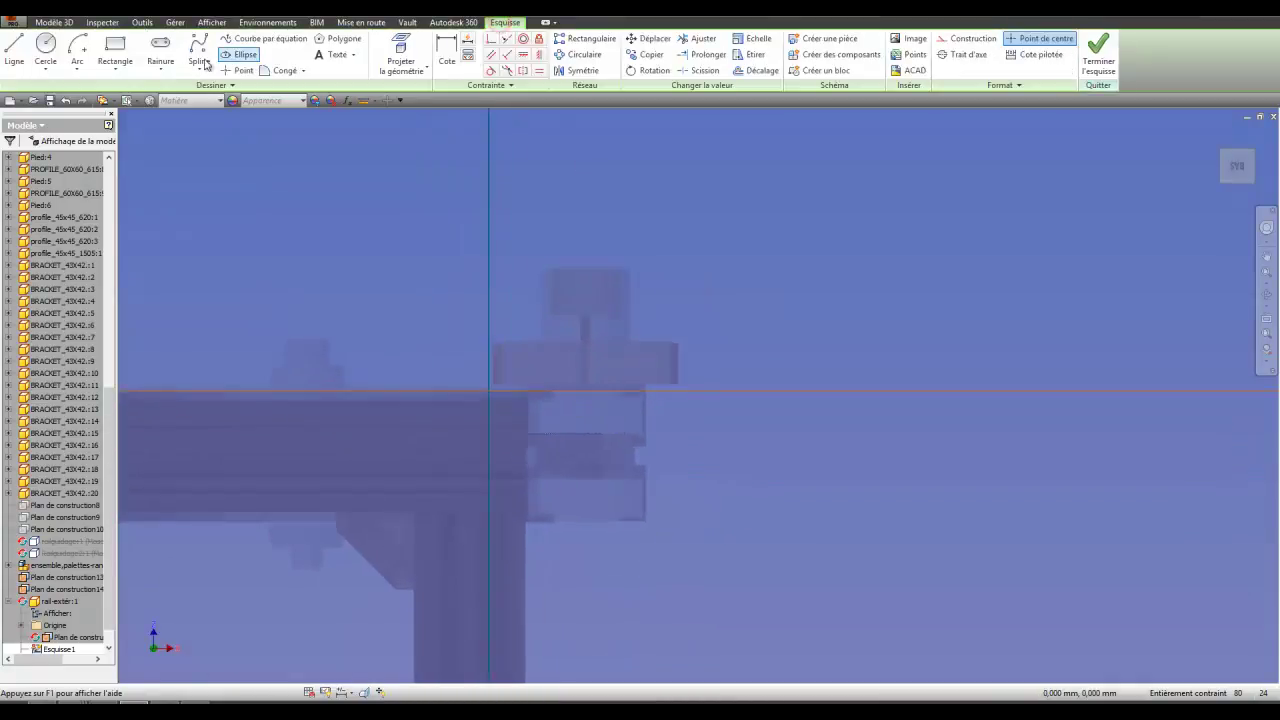
pyautogui.click(401, 50)
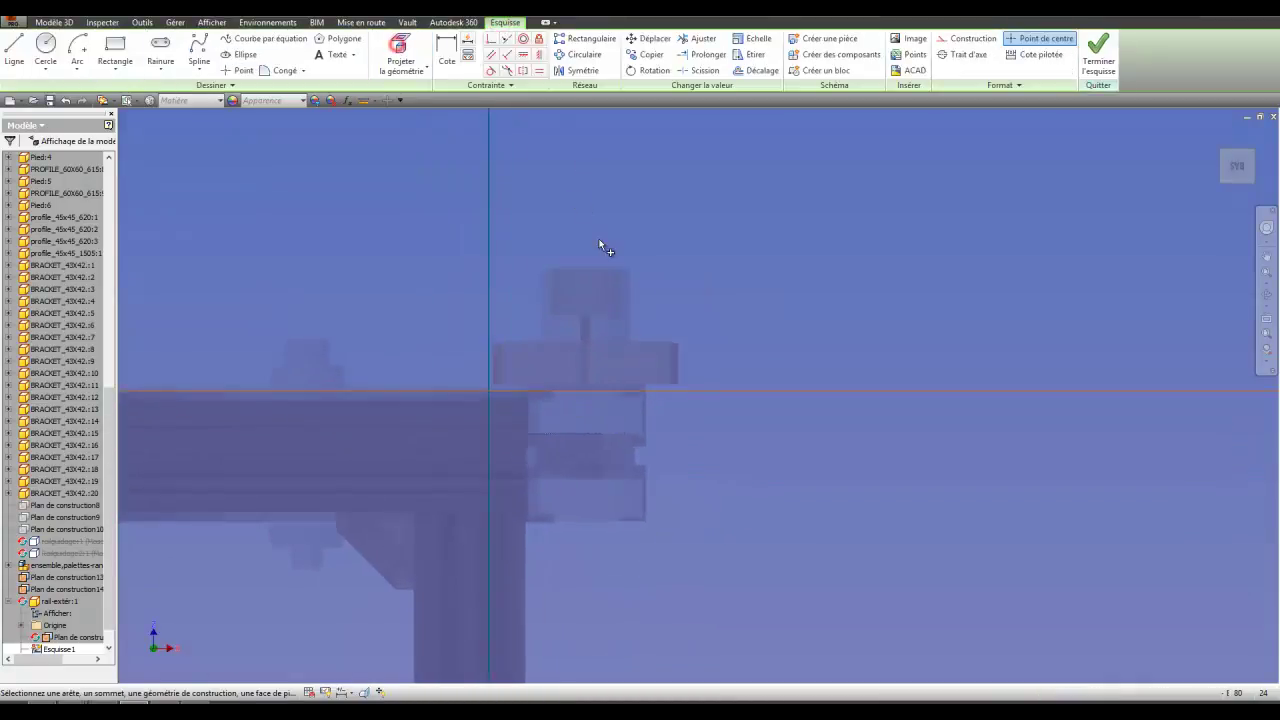
pyautogui.click(680, 372)
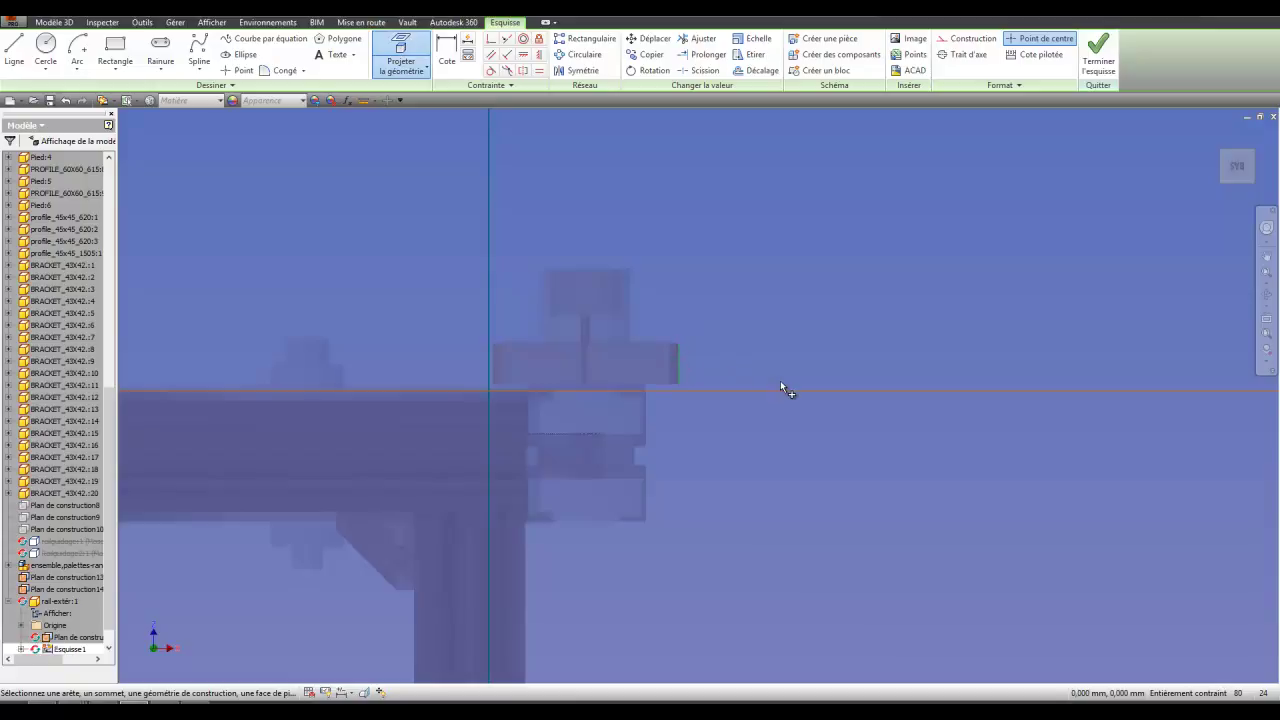
# - Draw a 20 mm vertical line beside the projected edge, followed by a 5 mm horizontal segment outward from its upper end
pyautogui.click(14, 50)
pyautogui.scroll(3, 690, 368)
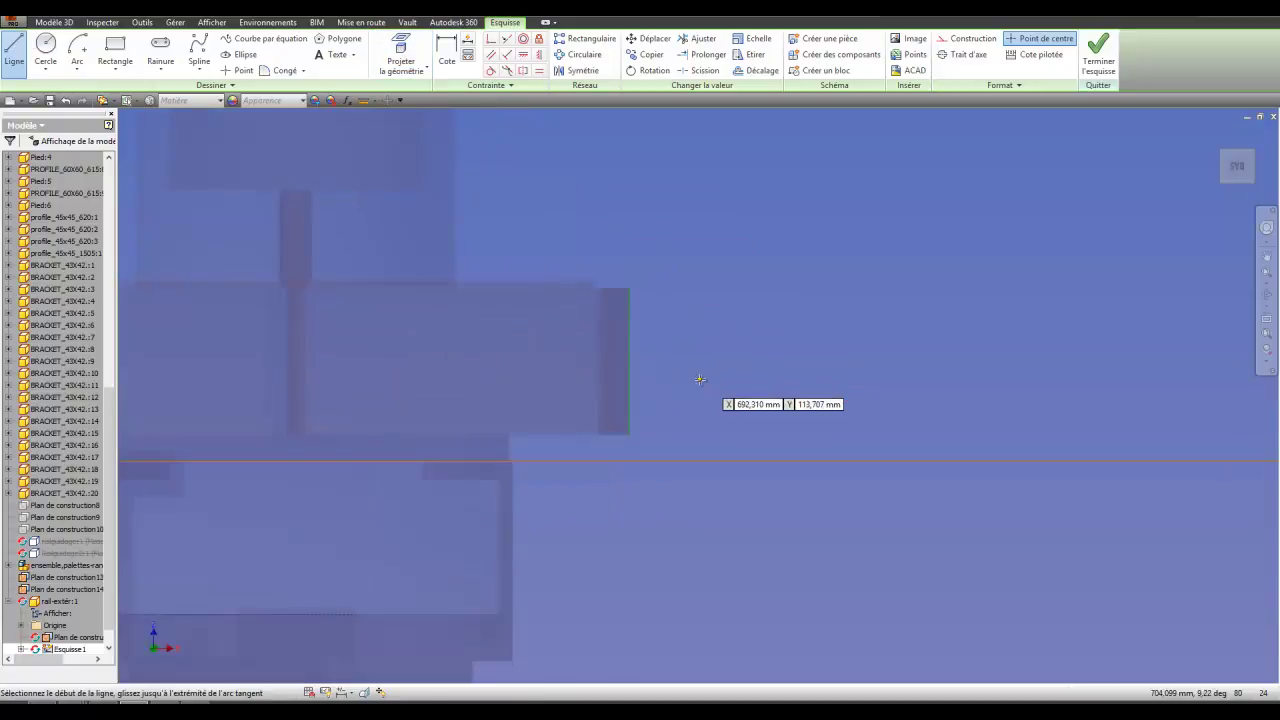
pyautogui.click(675, 435)
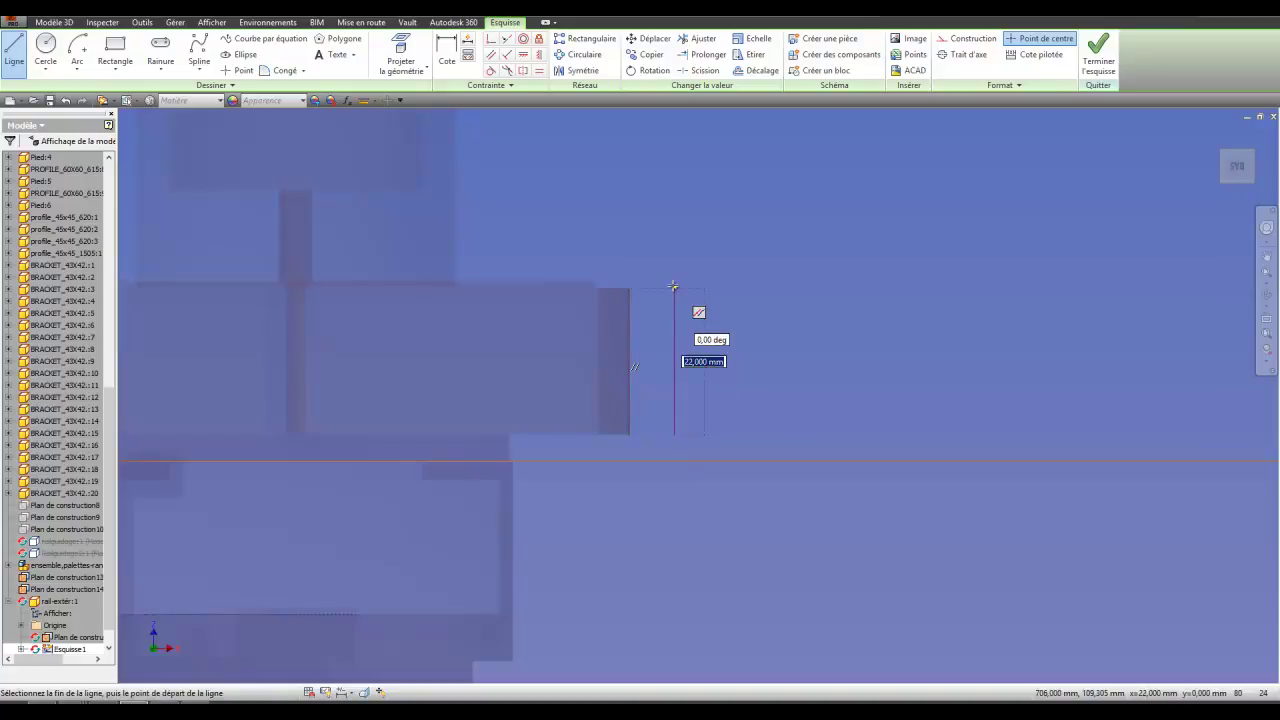
pyautogui.press('Return')
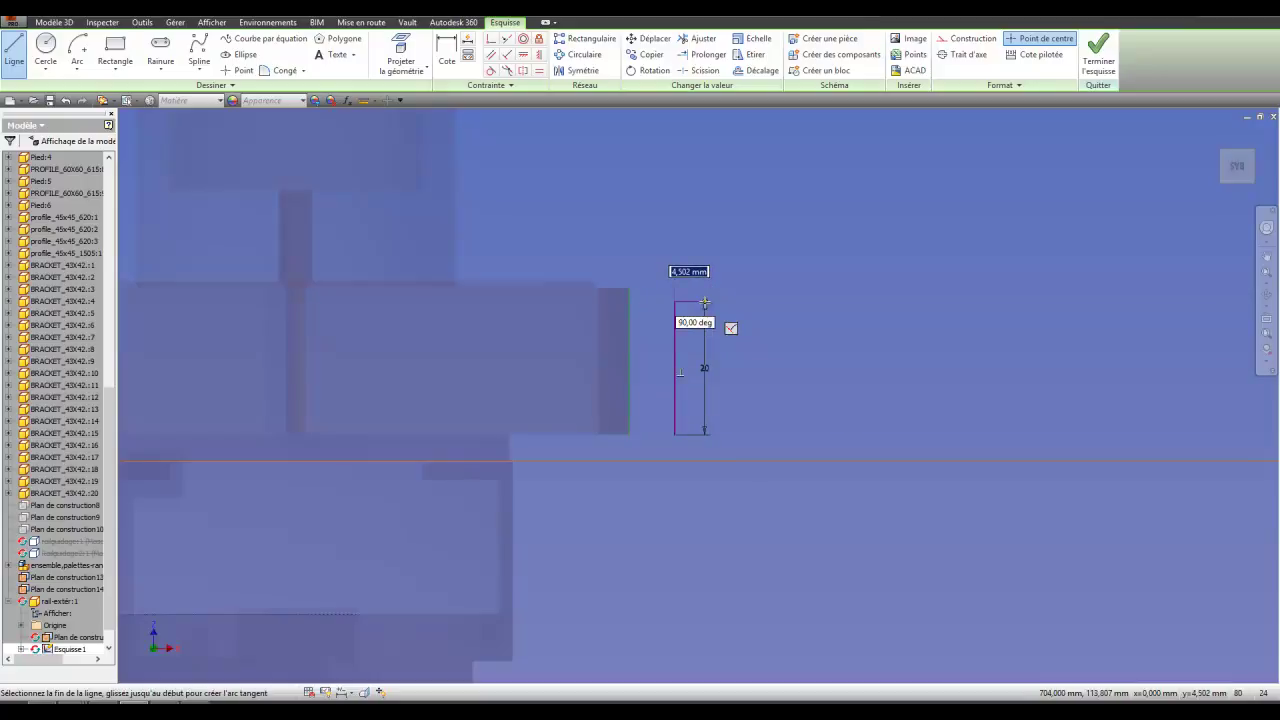
pyautogui.write('5')
pyautogui.press('Return')
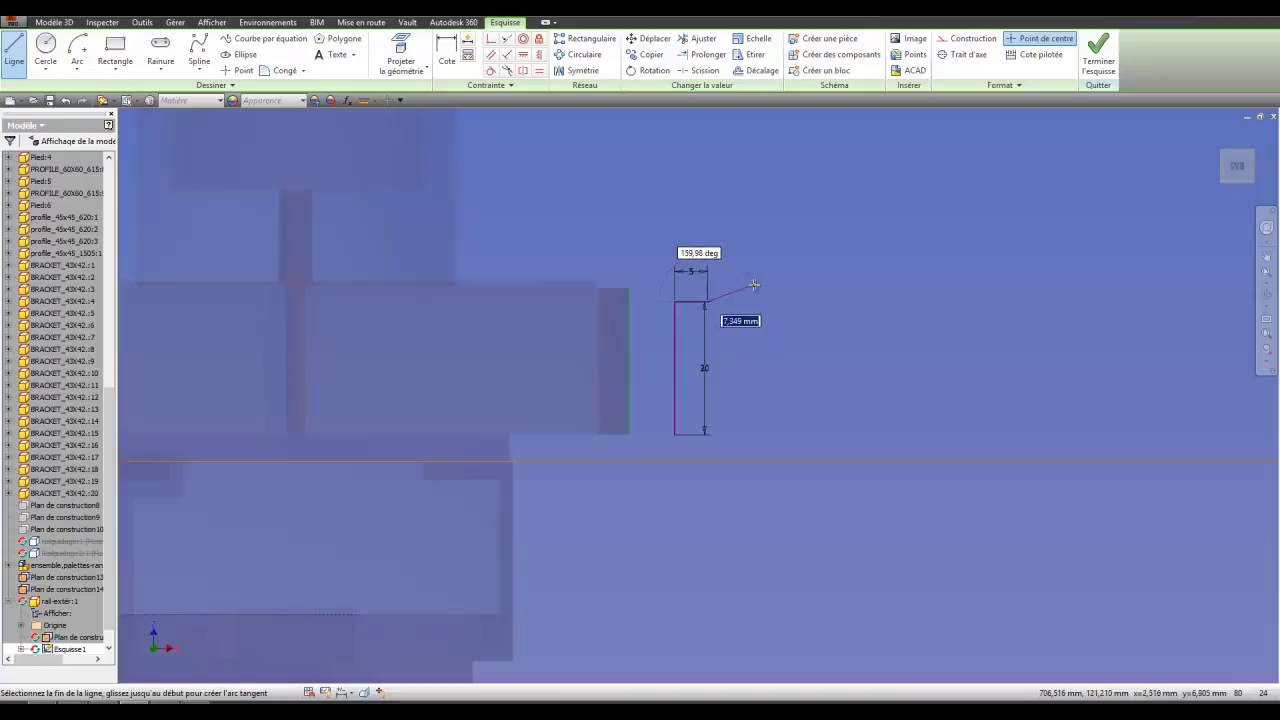
# - Continue the profile's upper edge with a 10 mm construction segment and a 5 mm solid segment
pyautogui.click(940, 38)
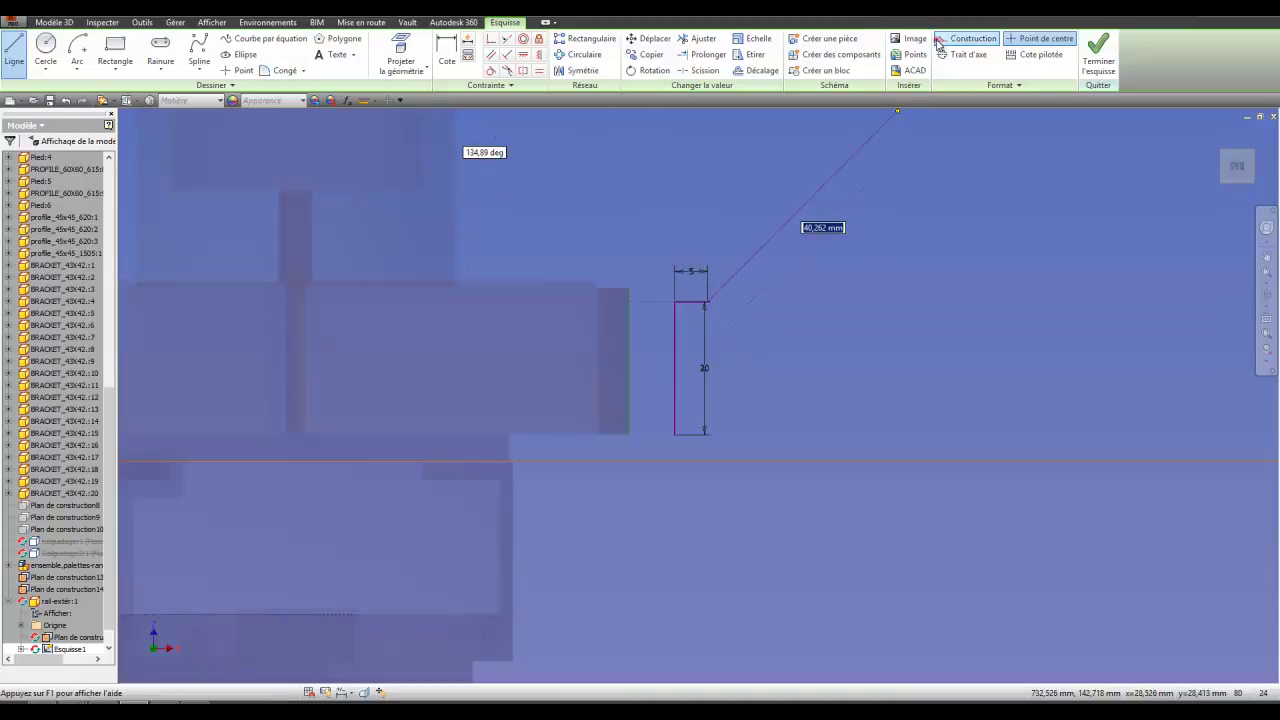
pyautogui.write('10')
pyautogui.press('Return')
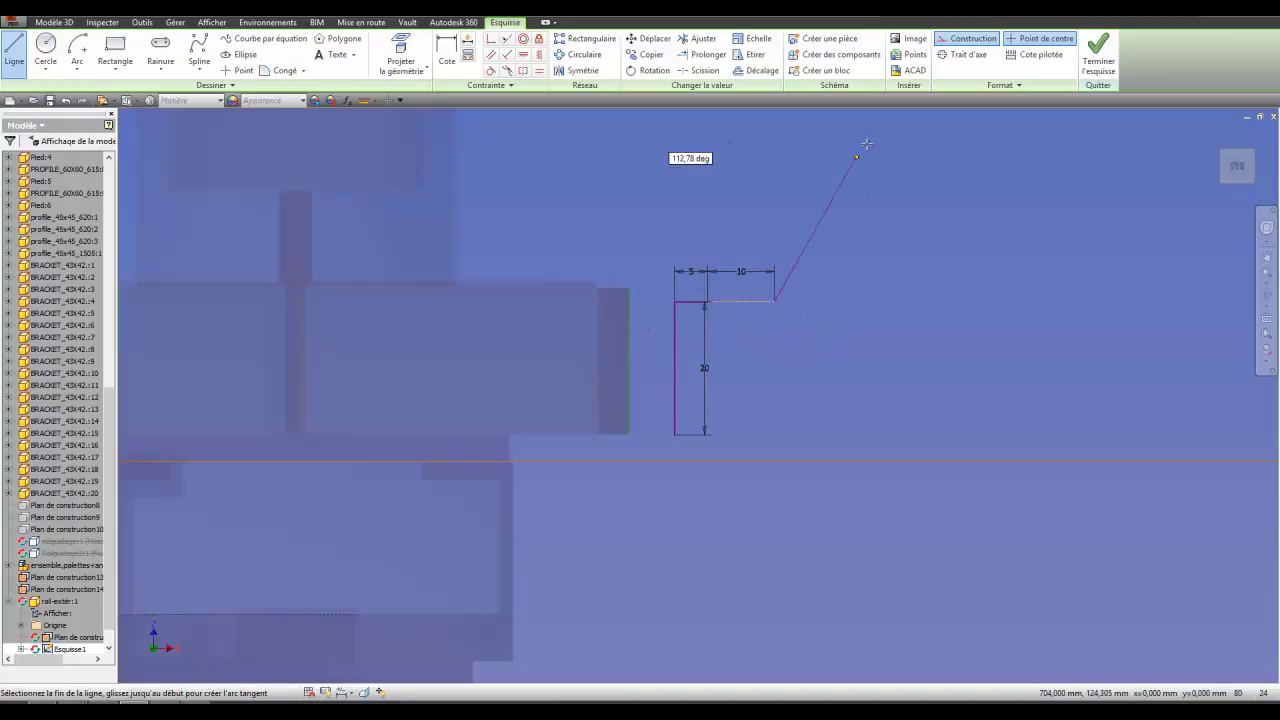
pyautogui.click(945, 46)
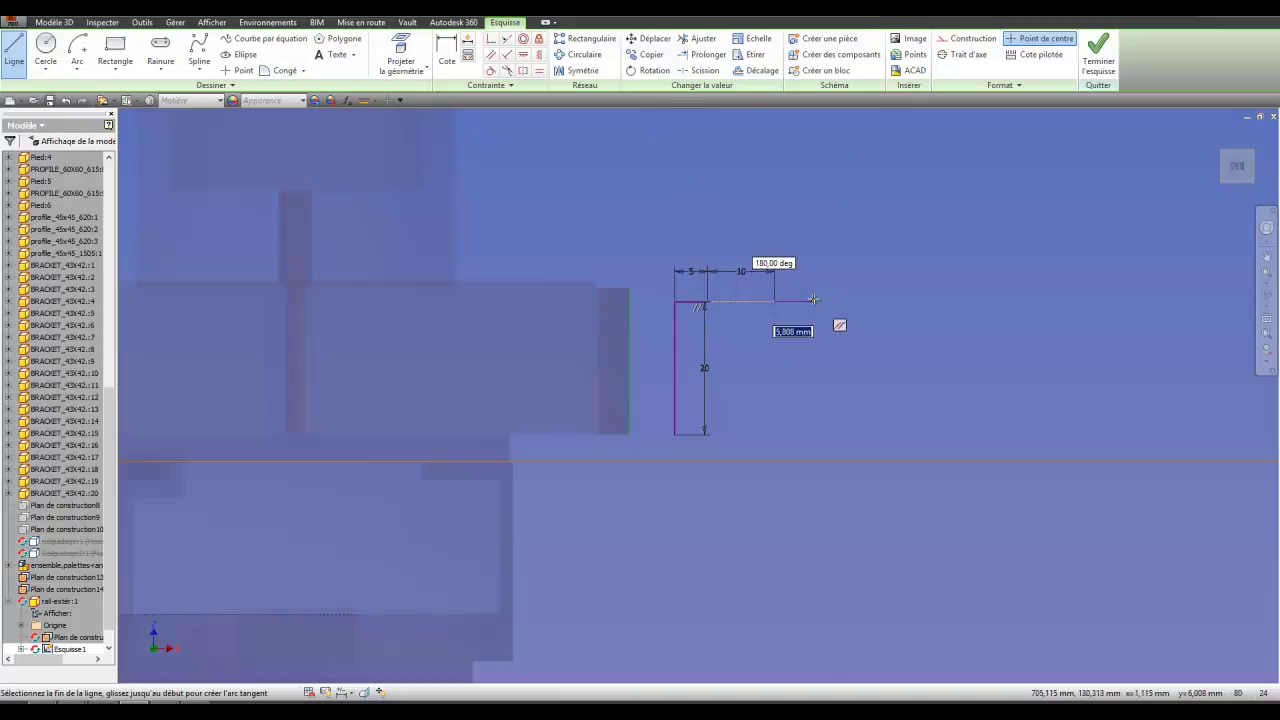
pyautogui.write('5')
pyautogui.press('Return')
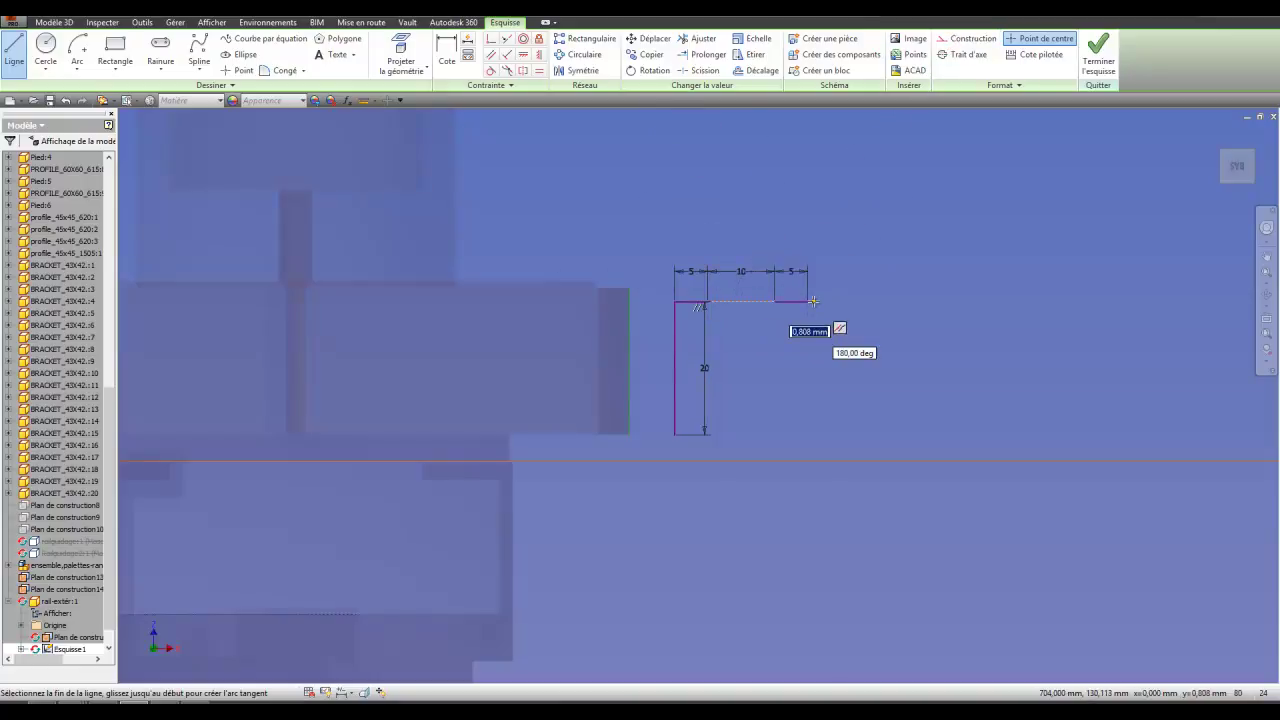
# - Close the profile with a vertical outer side and a lower edge mirroring the upper one, using a construction segment in the middle
pyautogui.click(807, 436)
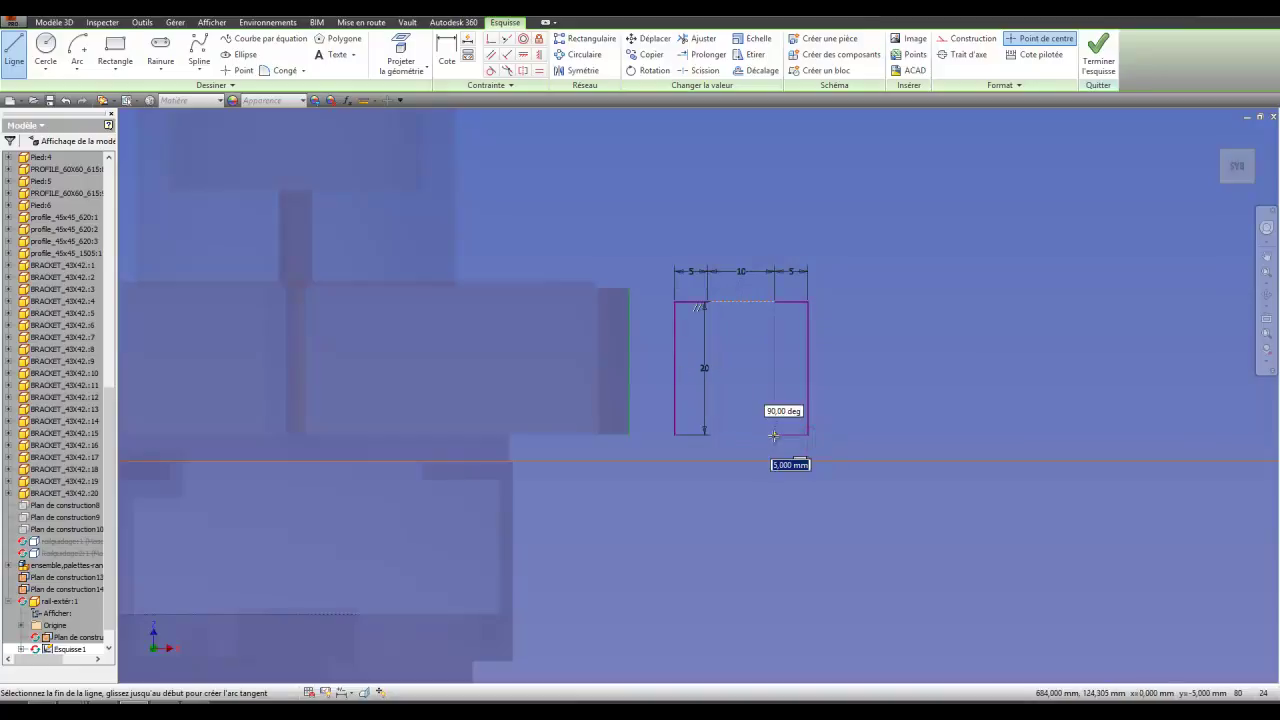
pyautogui.click(773, 436)
pyautogui.click(966, 38)
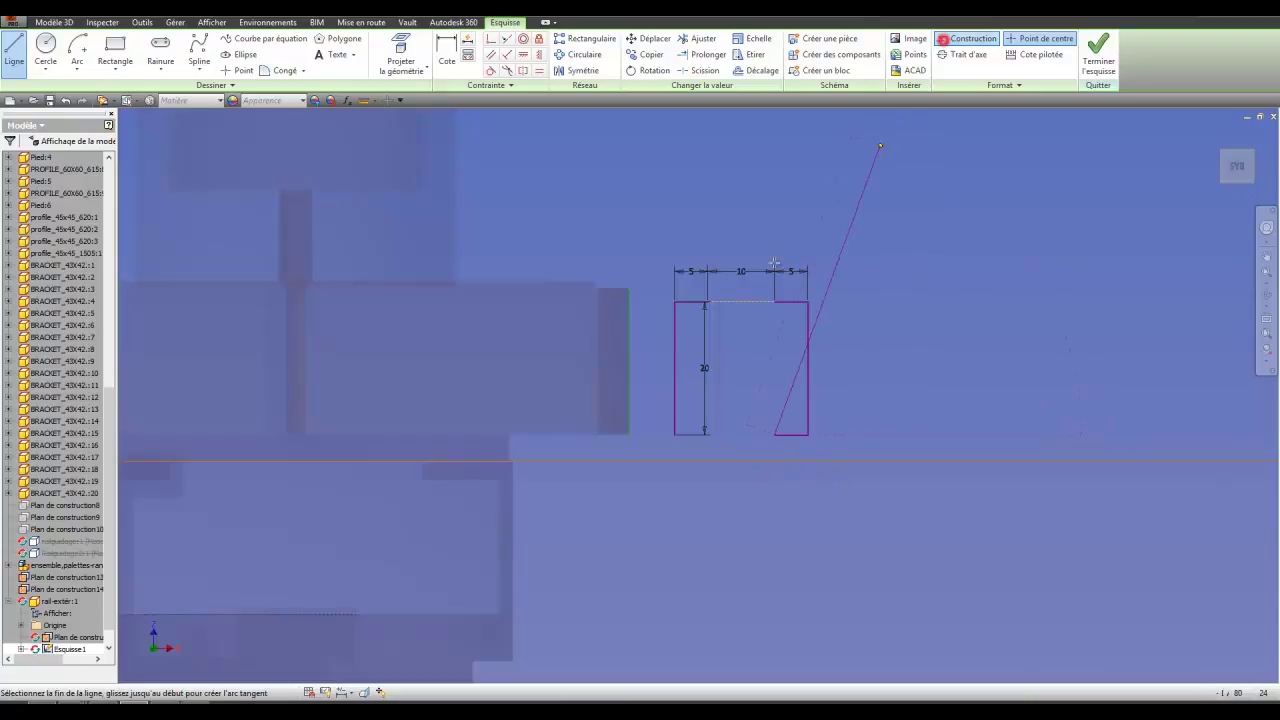
pyautogui.click(706, 432)
pyautogui.click(986, 38)
pyautogui.click(676, 435)
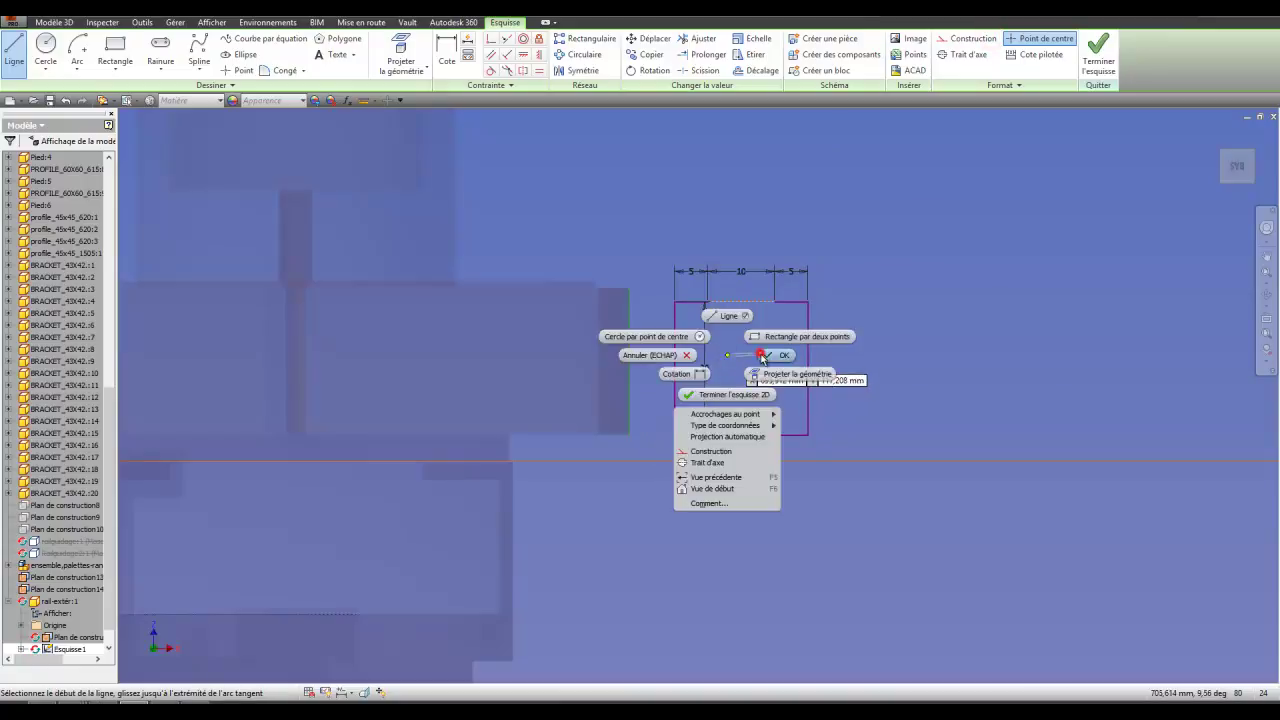
pyautogui.click(762, 357)
# - Draw two 10 mm diameter circles centred on the midpoints of the upper and lower construction segments
pyautogui.click(45, 45)
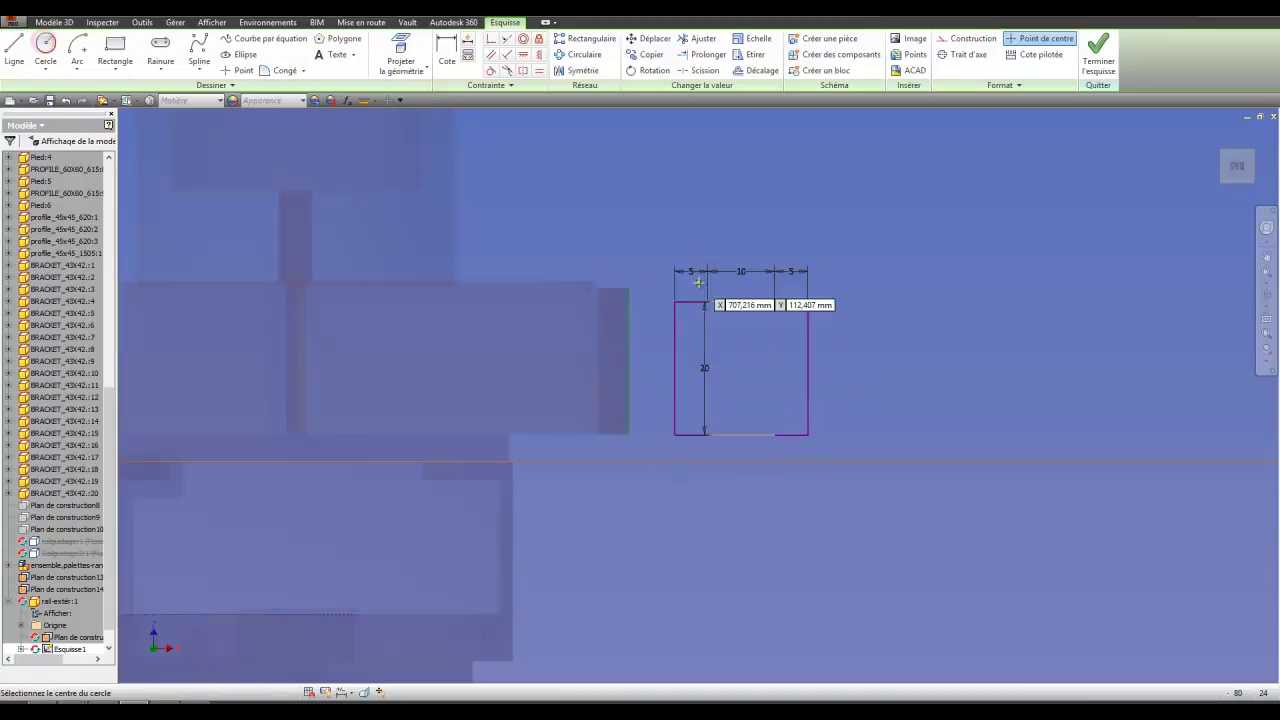
pyautogui.click(741, 301)
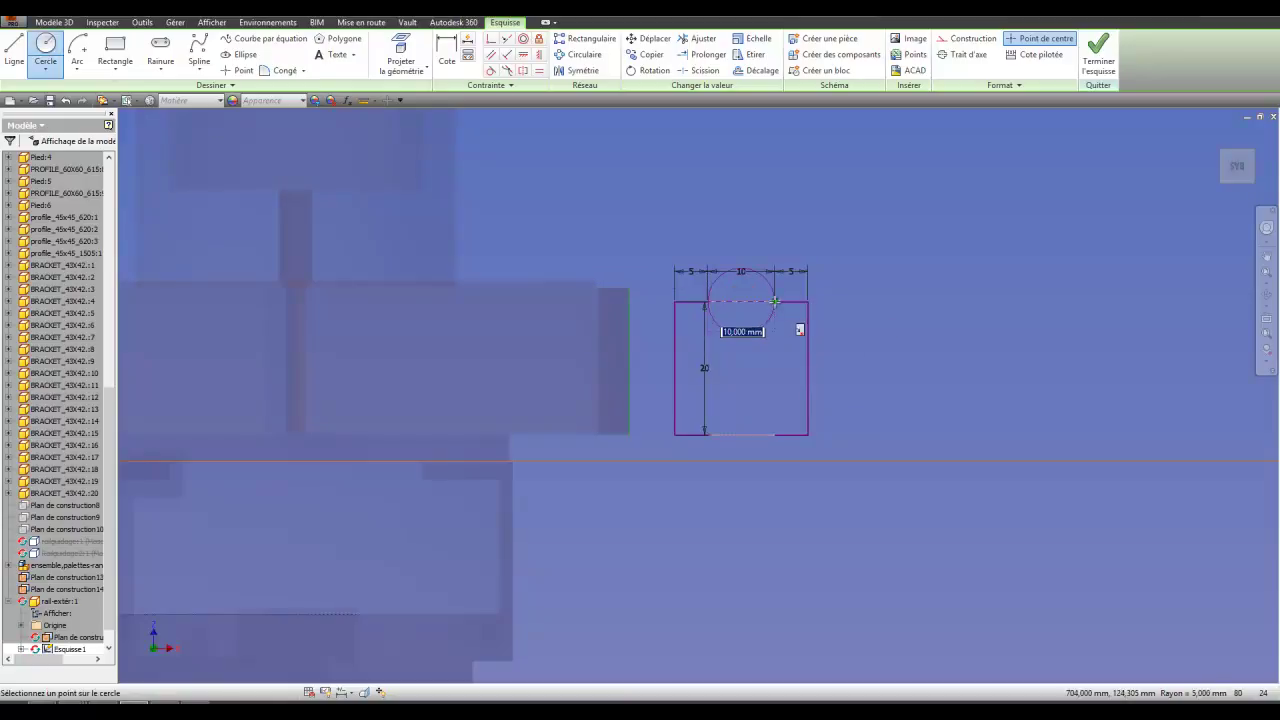
pyautogui.click(776, 301)
pyautogui.click(741, 434)
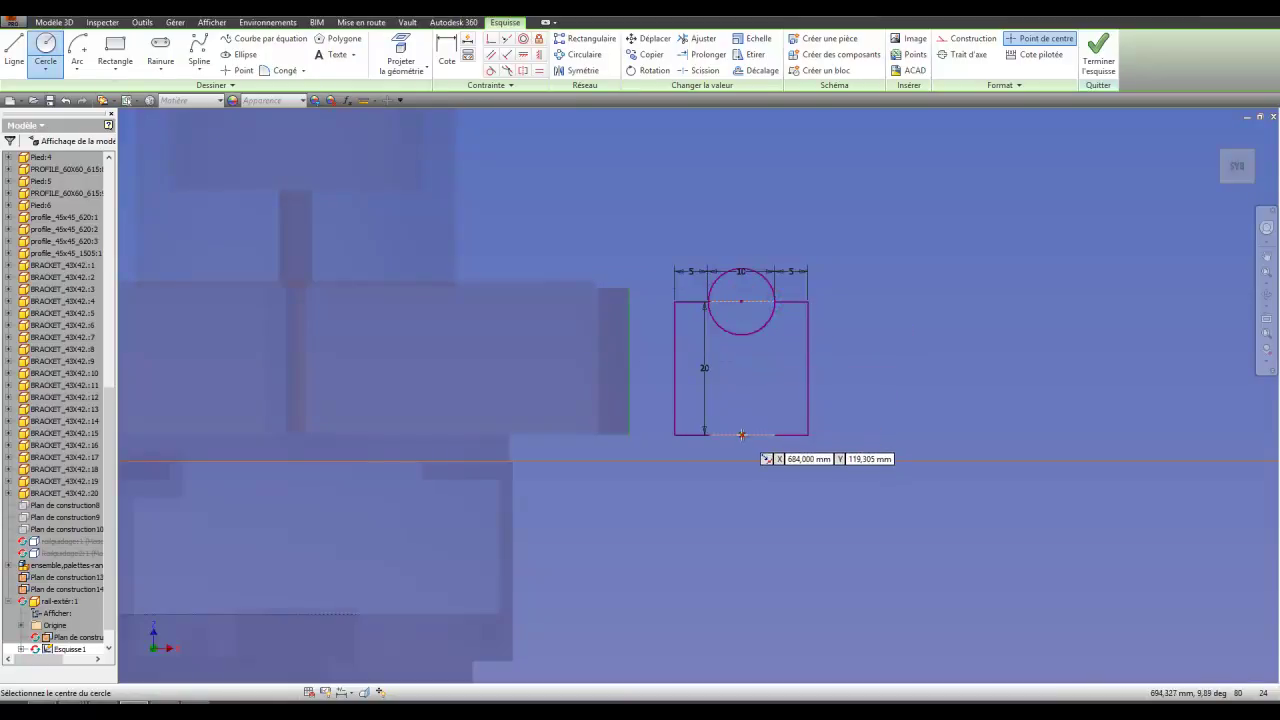
pyautogui.click(774, 434)
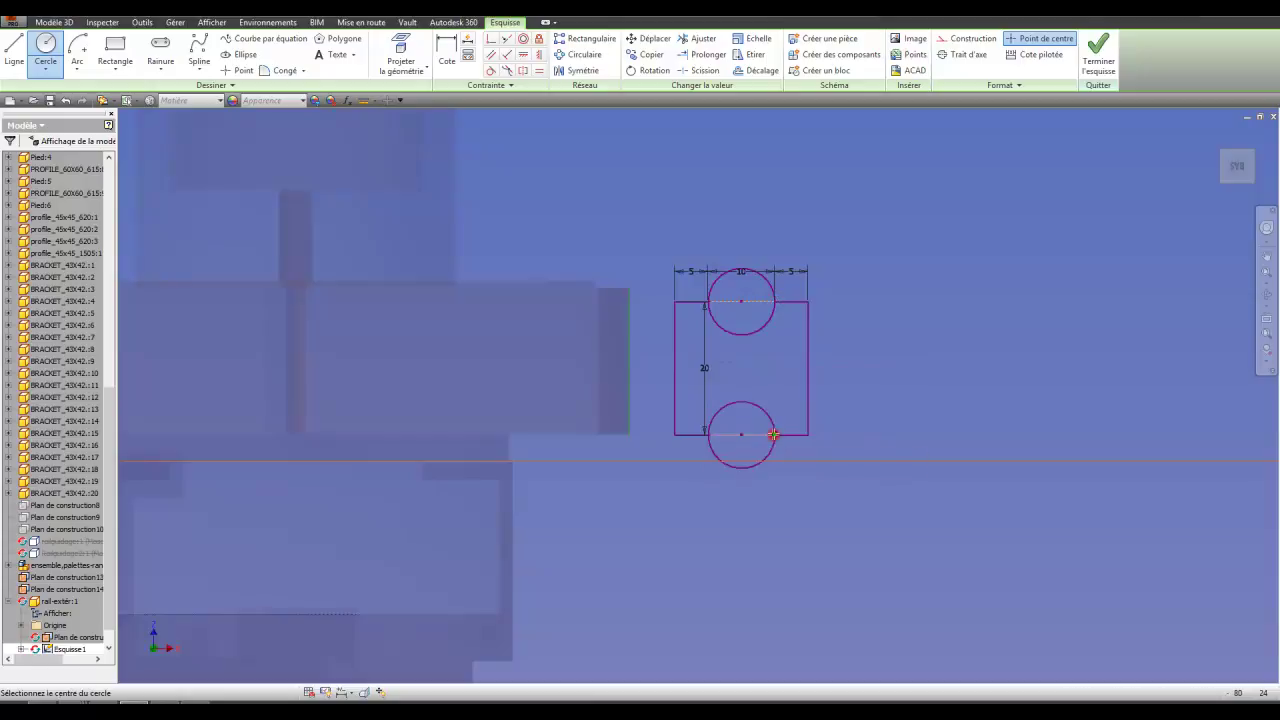
# - Trim the outer halves of both circles to leave semicircular grooves in the rail profile, and finish the sketch
pyautogui.click(704, 40)
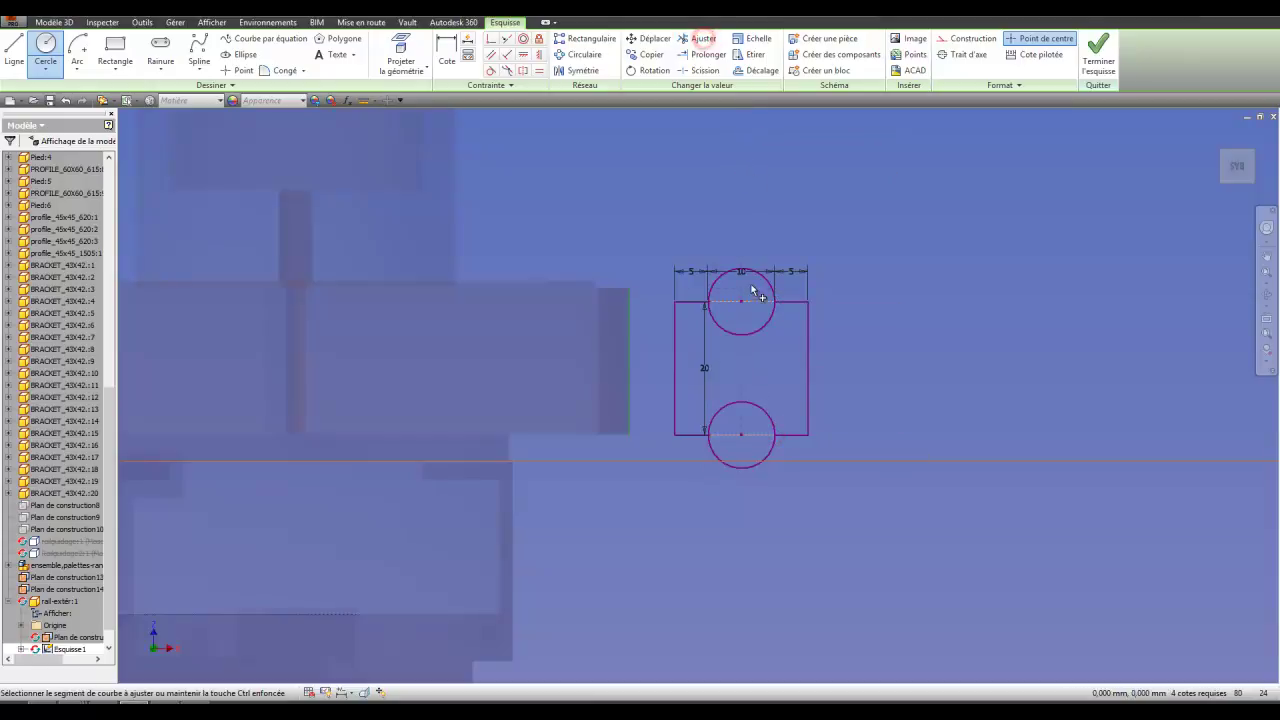
pyautogui.click(749, 271)
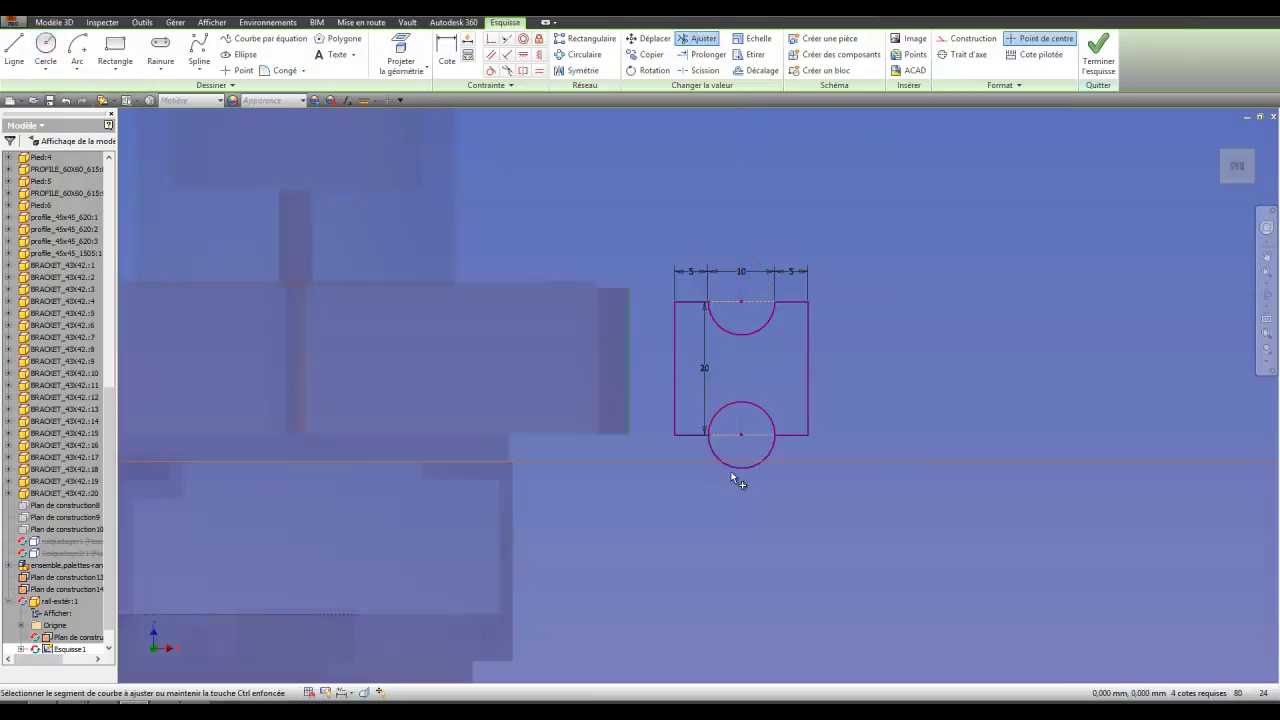
pyautogui.click(736, 466)
pyautogui.scroll(2, 651, 442)
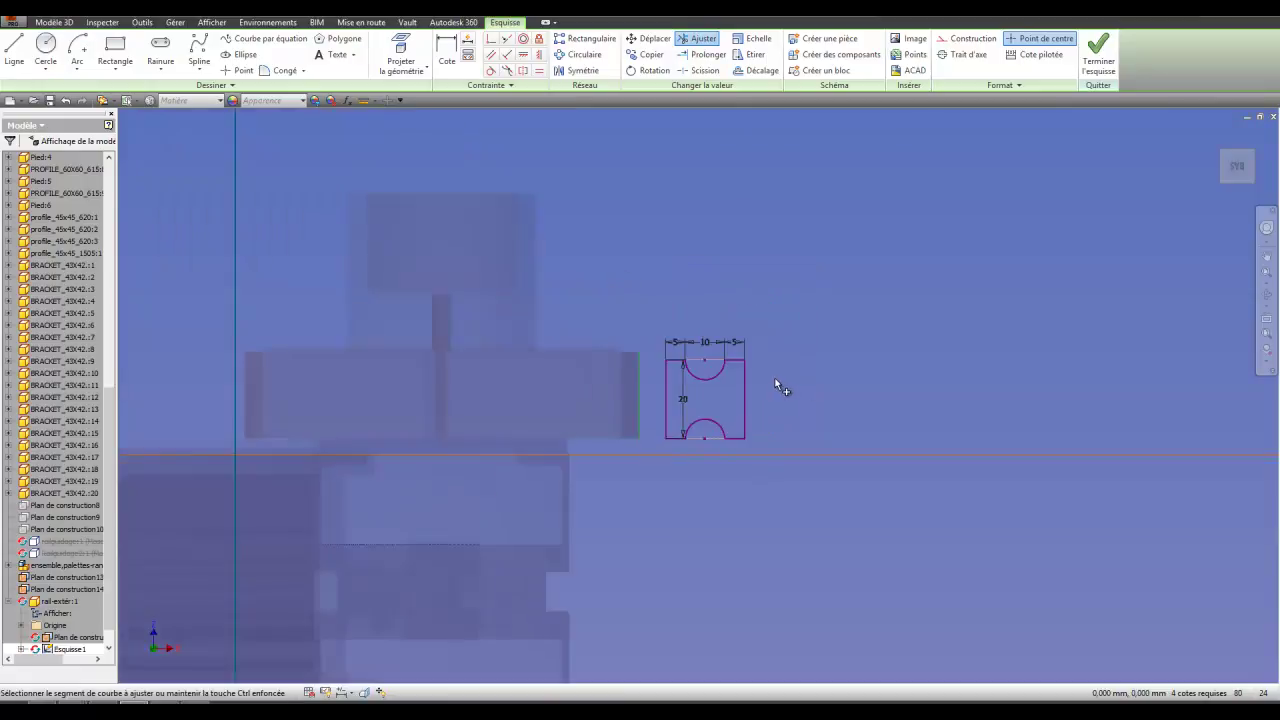
pyautogui.click(1097, 50)
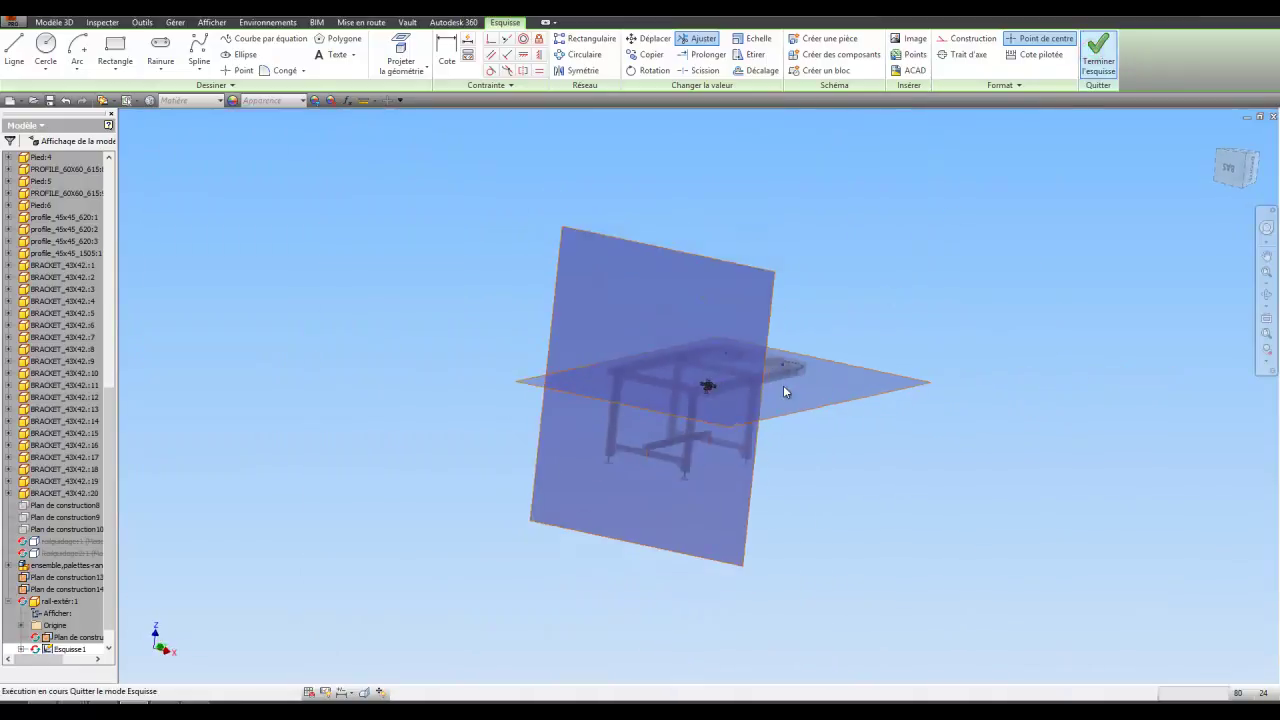
# - End the half section view to display the whole conveyor assembly again
pyautogui.press('F4')
pyautogui.moveTo(760, 422); pyautogui.dragTo(668, 440)
pyautogui.rightClick(668, 440)
pyautogui.click(664, 437)
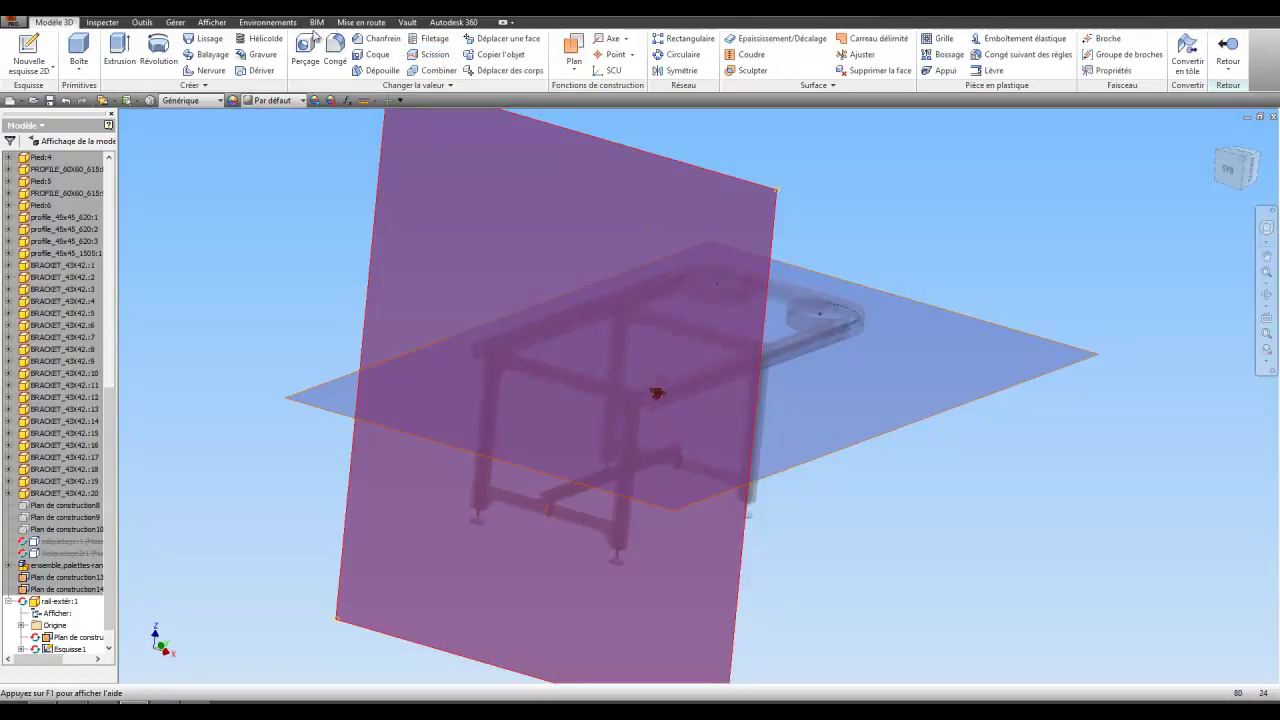
pyautogui.click(212, 23)
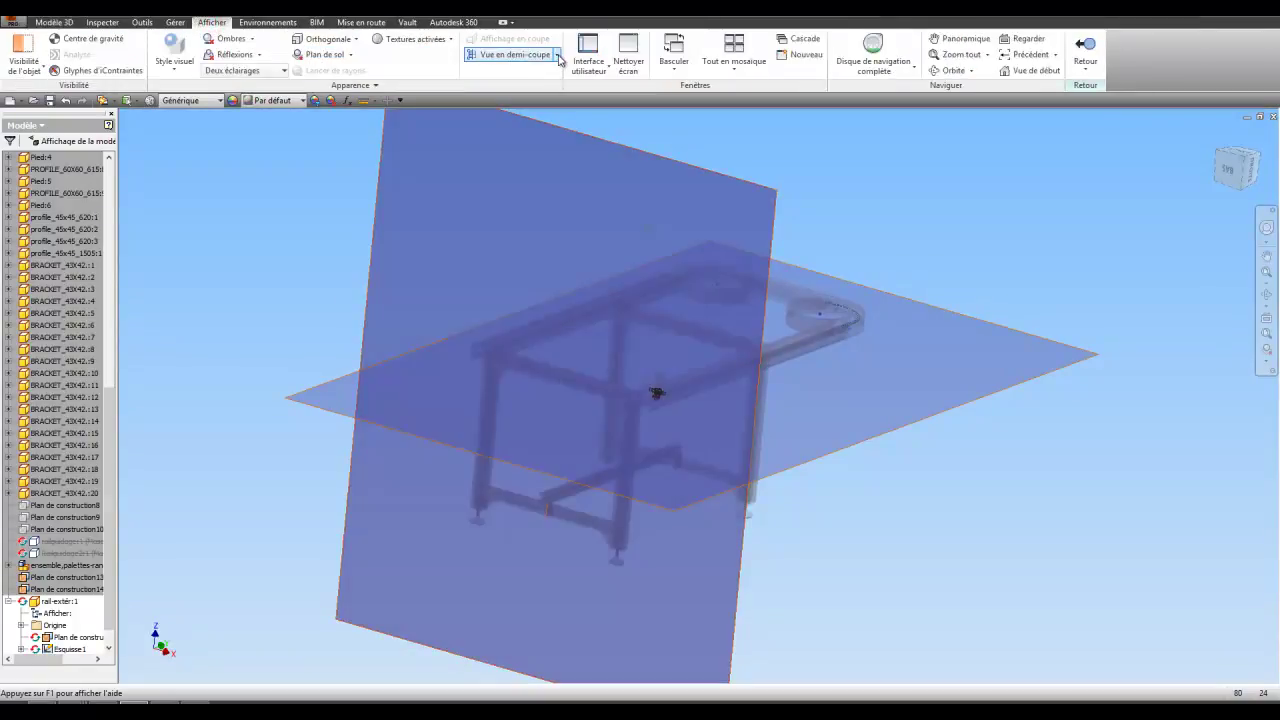
pyautogui.click(557, 54)
pyautogui.click(540, 156)
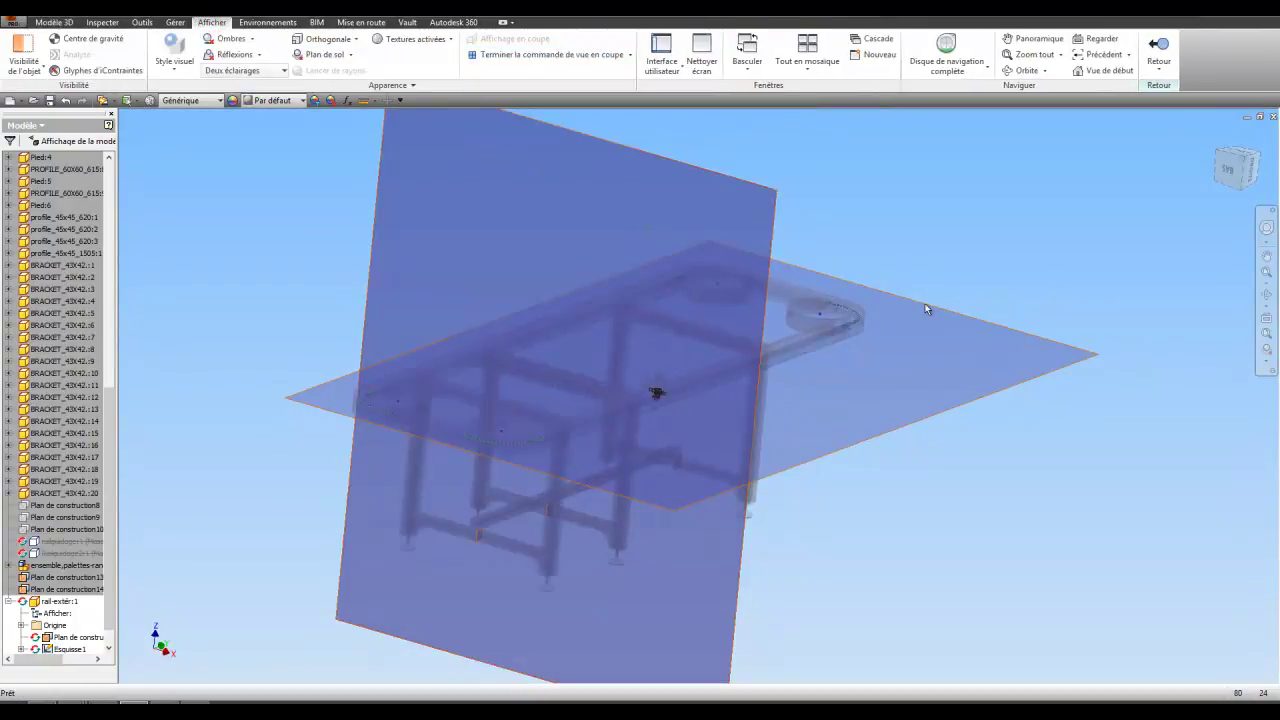
# - Start a new sketch on the horizontal work plane and turn the view to face it from the opposite side
pyautogui.press('F4')
pyautogui.moveTo(829, 306); pyautogui.dragTo(784, 328)
pyautogui.rightClick(784, 328)
pyautogui.click(728, 332)
pyautogui.click(54, 22)
pyautogui.click(47, 54)
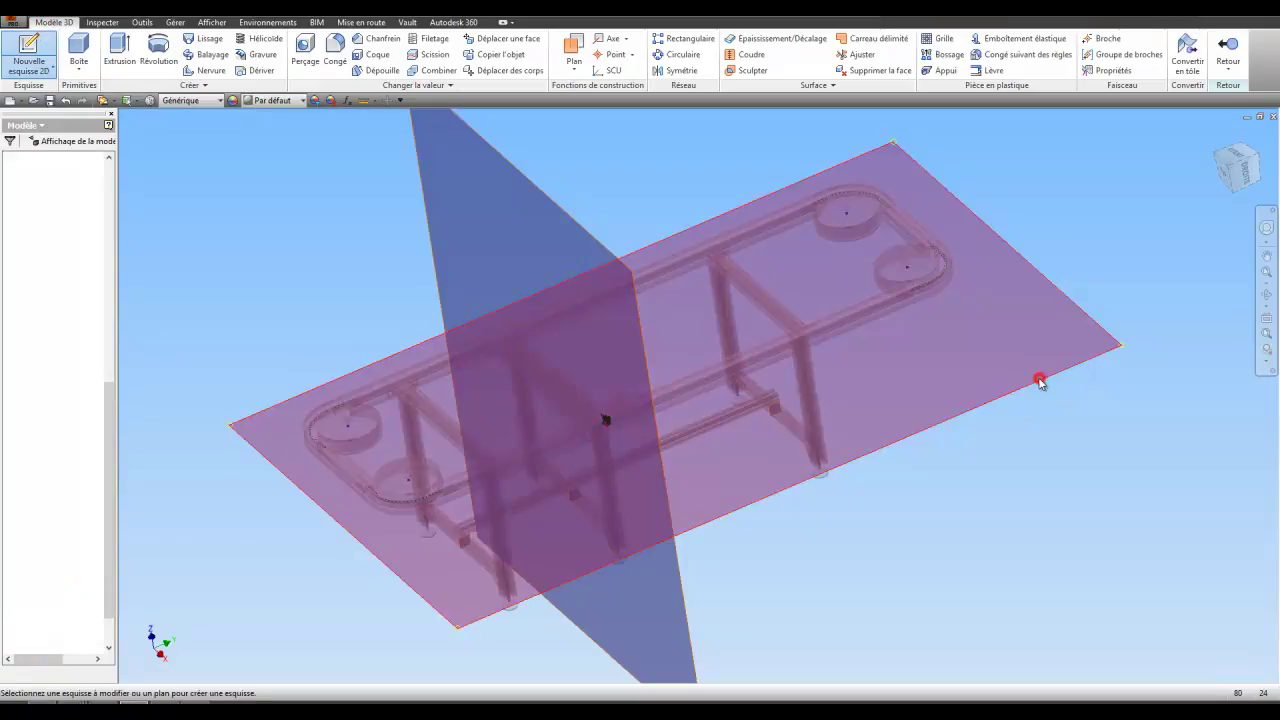
pyautogui.click(1040, 378)
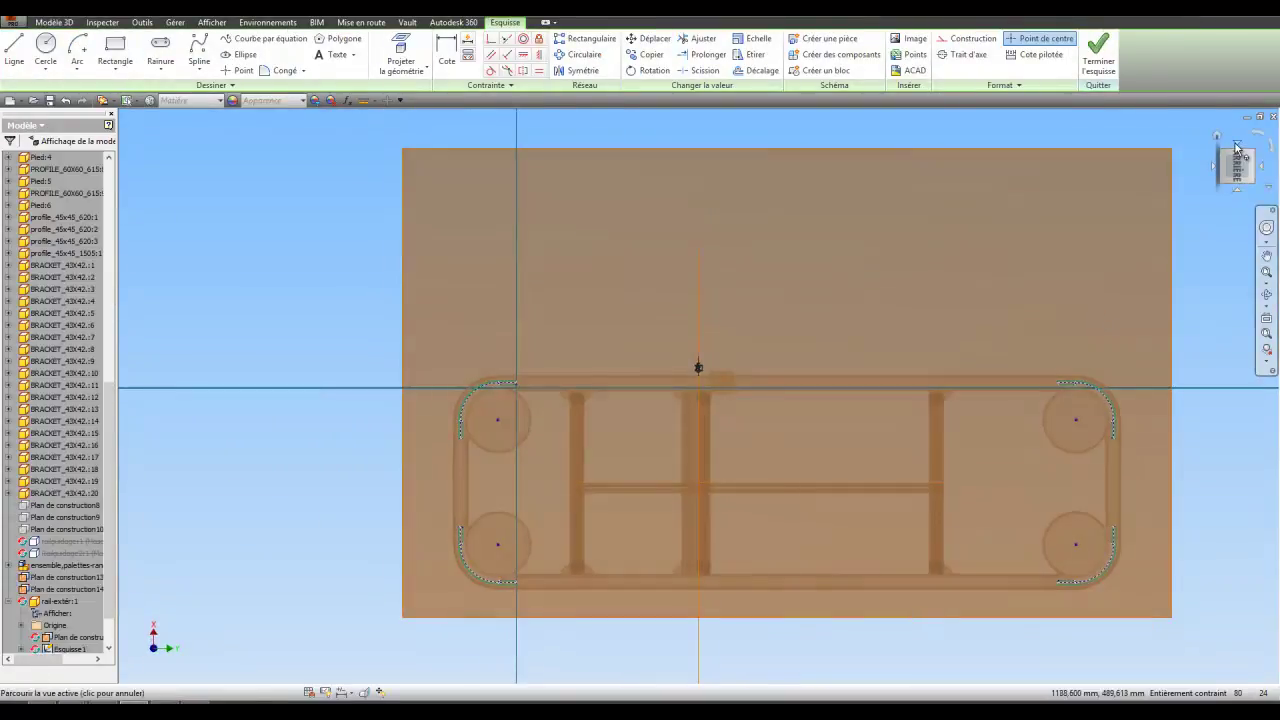
pyautogui.click(1236, 148)
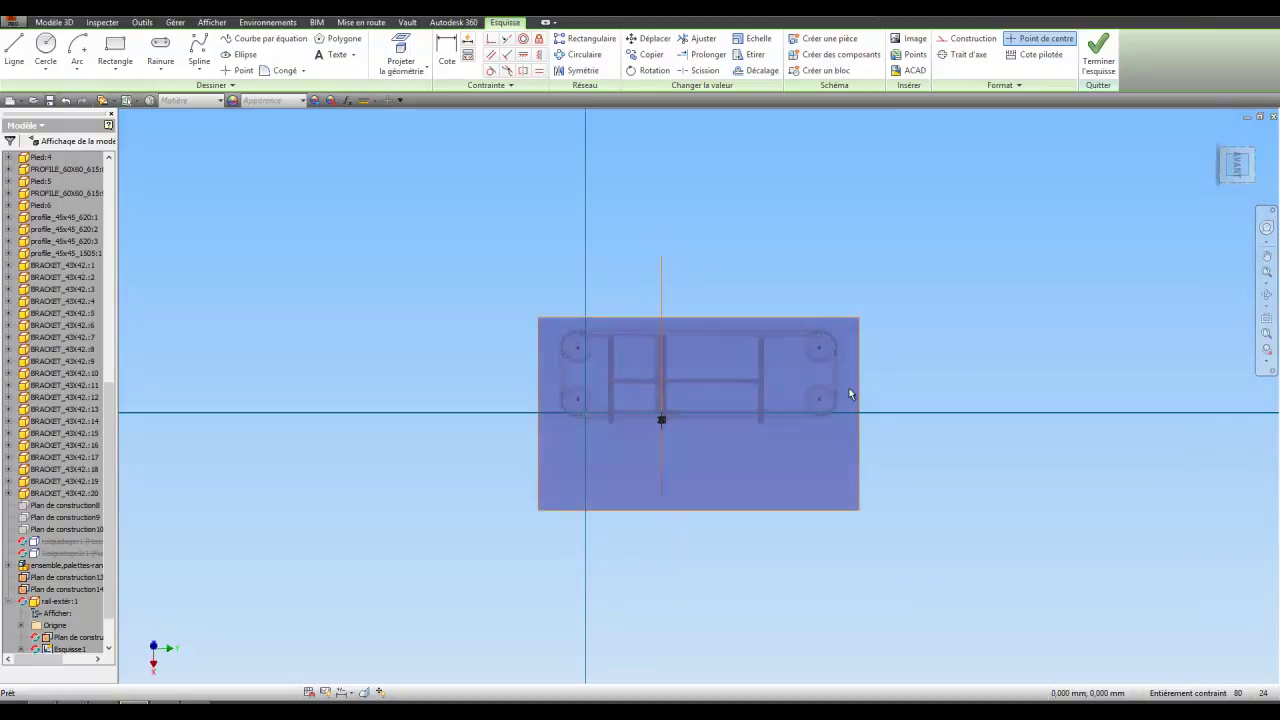
pyautogui.scroll(5, 820, 380)
pyautogui.moveTo(888, 370); pyautogui.dragTo(916, 374, button='middle')
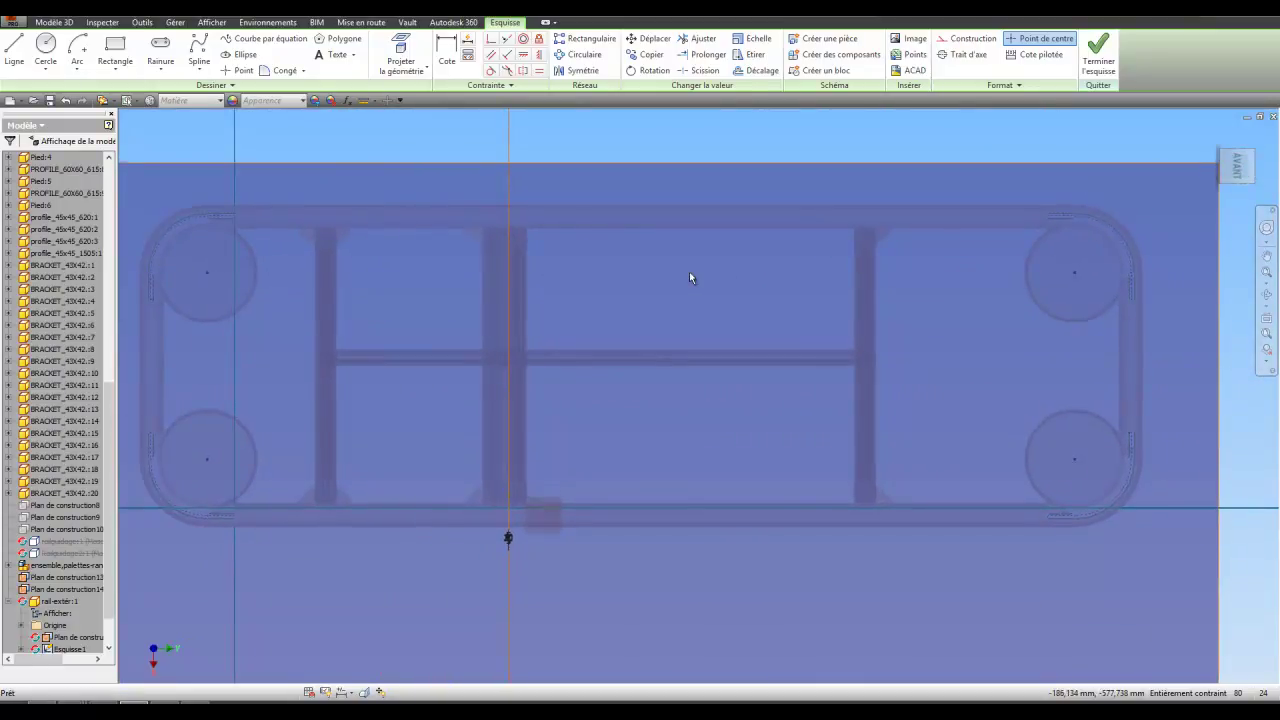
# - Project the conveyor's outer contour, including its straight sides and rounded corners, into the sketch, and finish the sketch
pyautogui.click(400, 50)
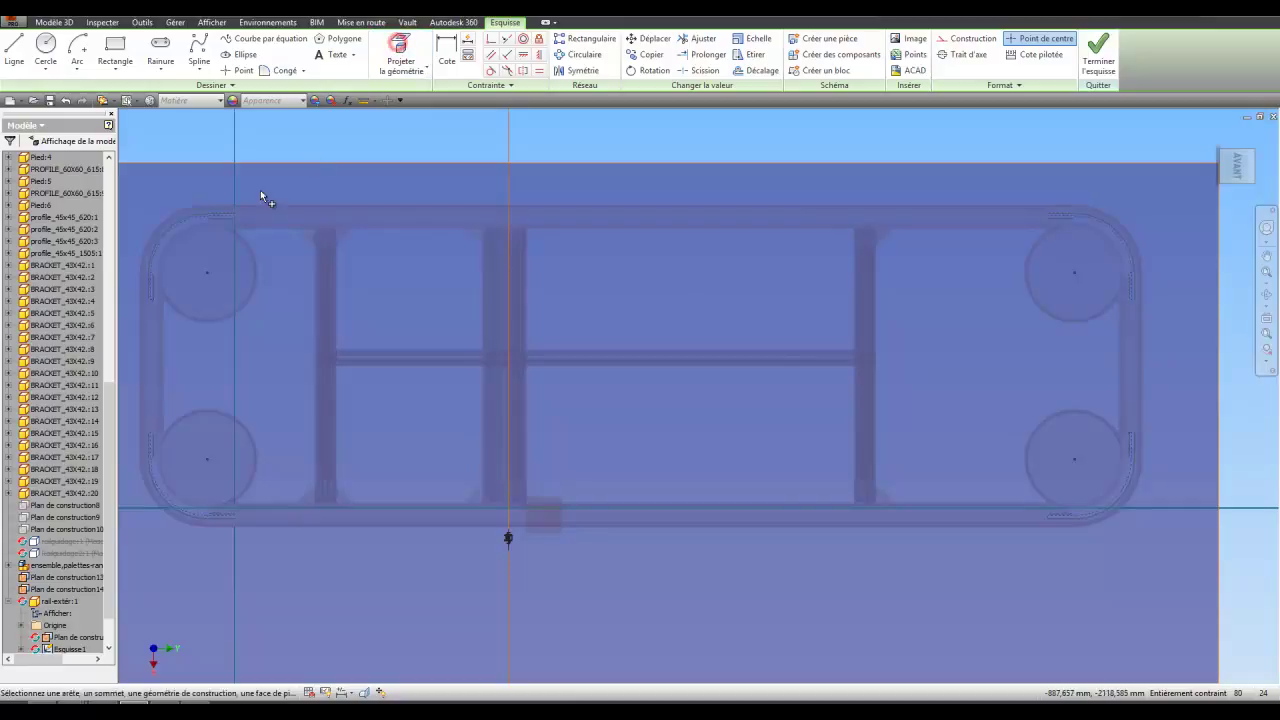
pyautogui.click(257, 207)
pyautogui.click(192, 205)
pyautogui.click(137, 289)
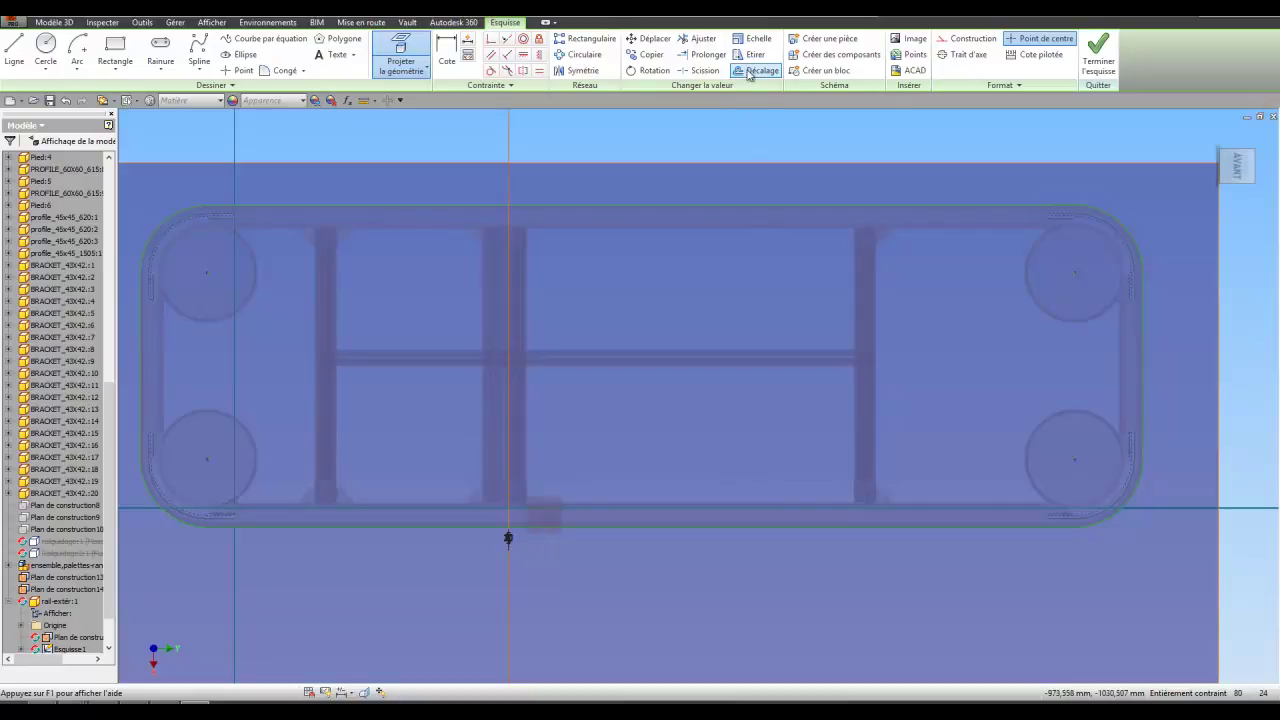
pyautogui.click(1098, 55)
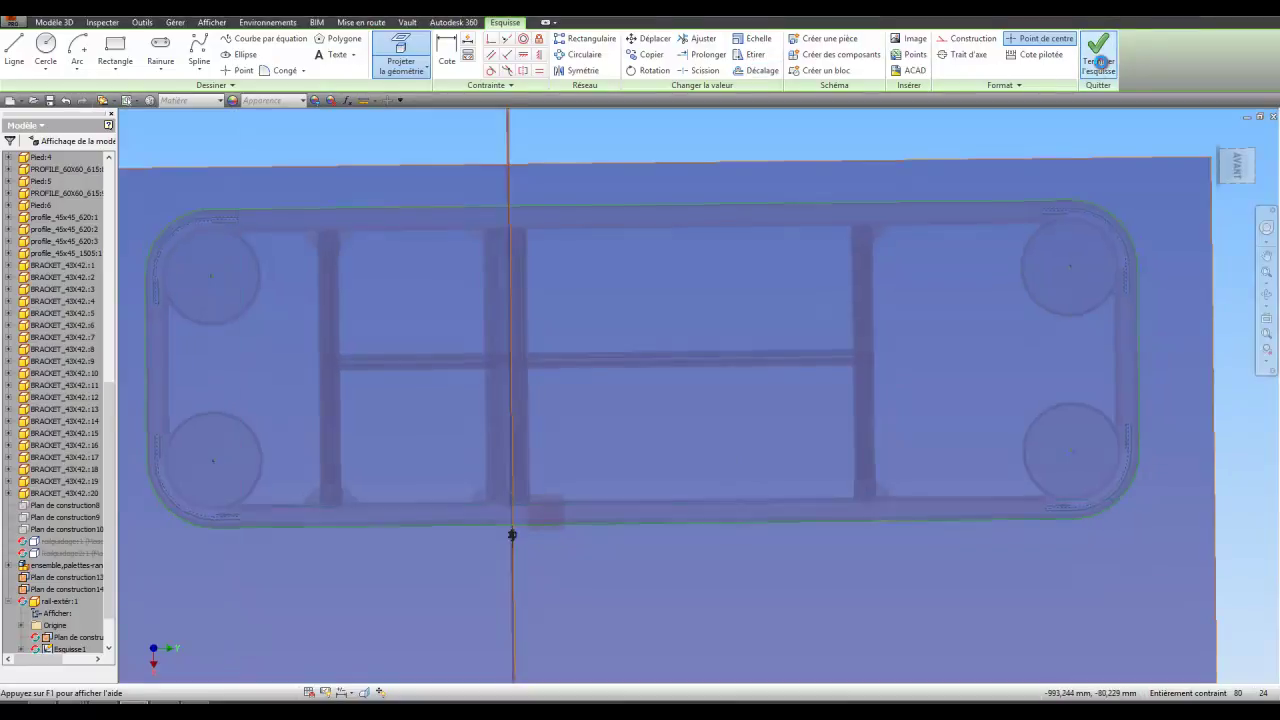
# - Return to the main assembly and measure the minimum distance between the conveyor profile's outer side and the orange pallet's front face
pyautogui.moveTo(113, 485); pyautogui.dragTo(110, 200)
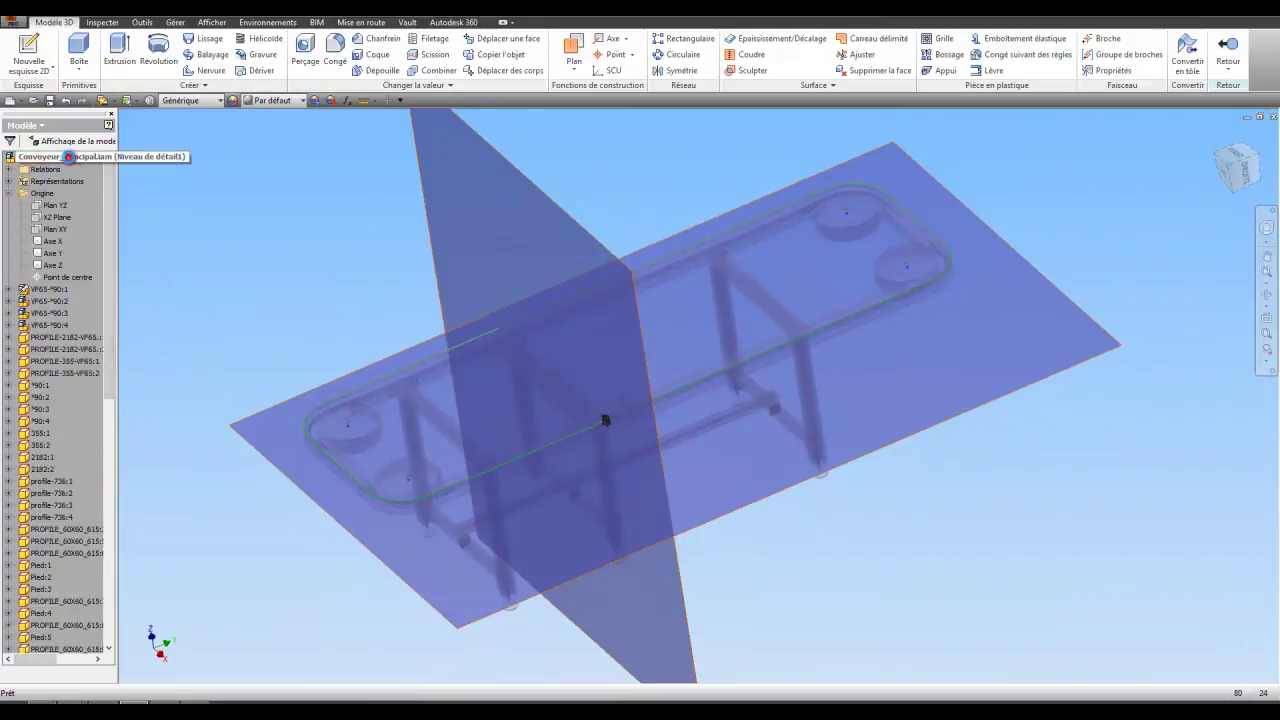
pyautogui.click(68, 157)
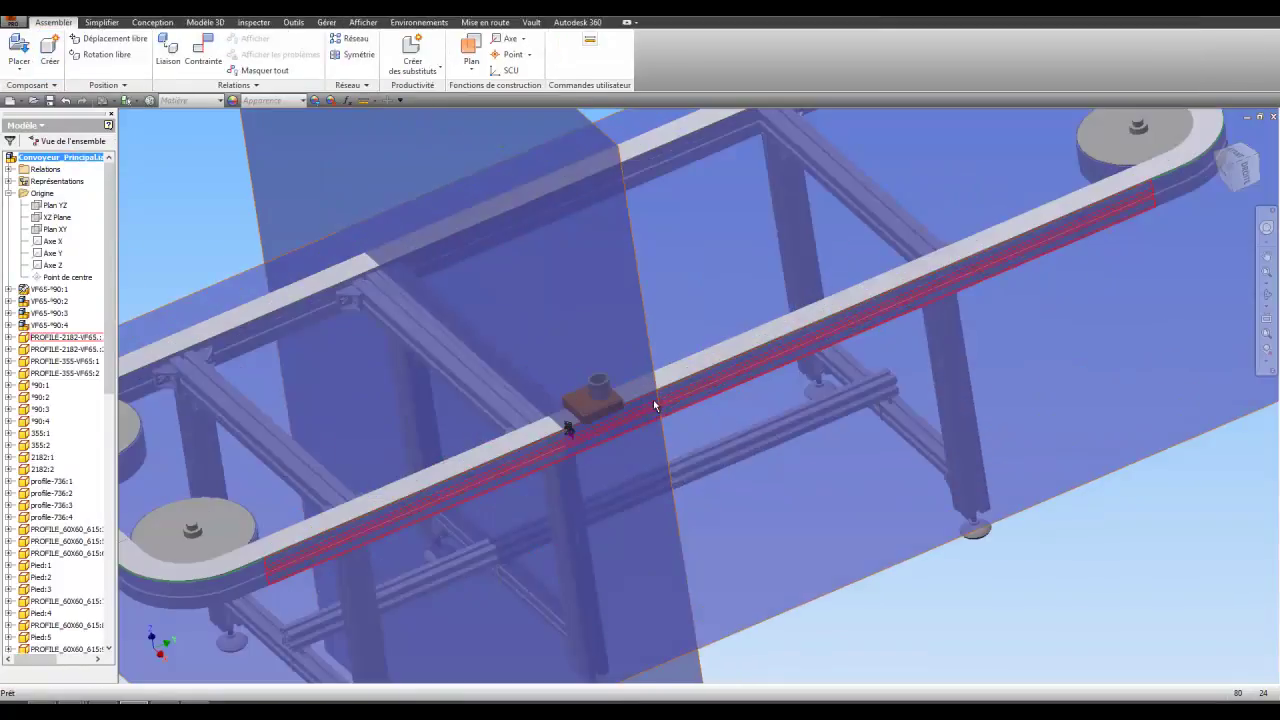
pyautogui.scroll(3, 655, 420)
pyautogui.press('F4')
pyautogui.moveTo(702, 447); pyautogui.dragTo(642, 458)
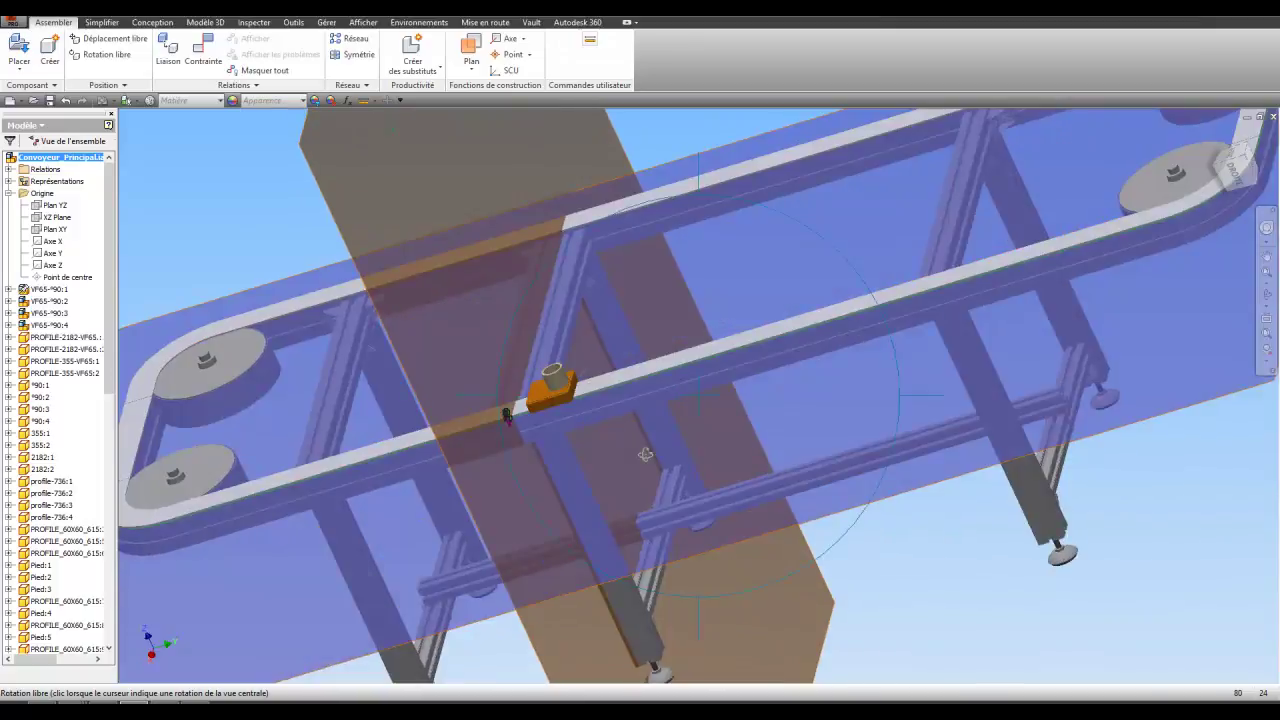
pyautogui.rightClick(642, 458)
pyautogui.click(563, 455)
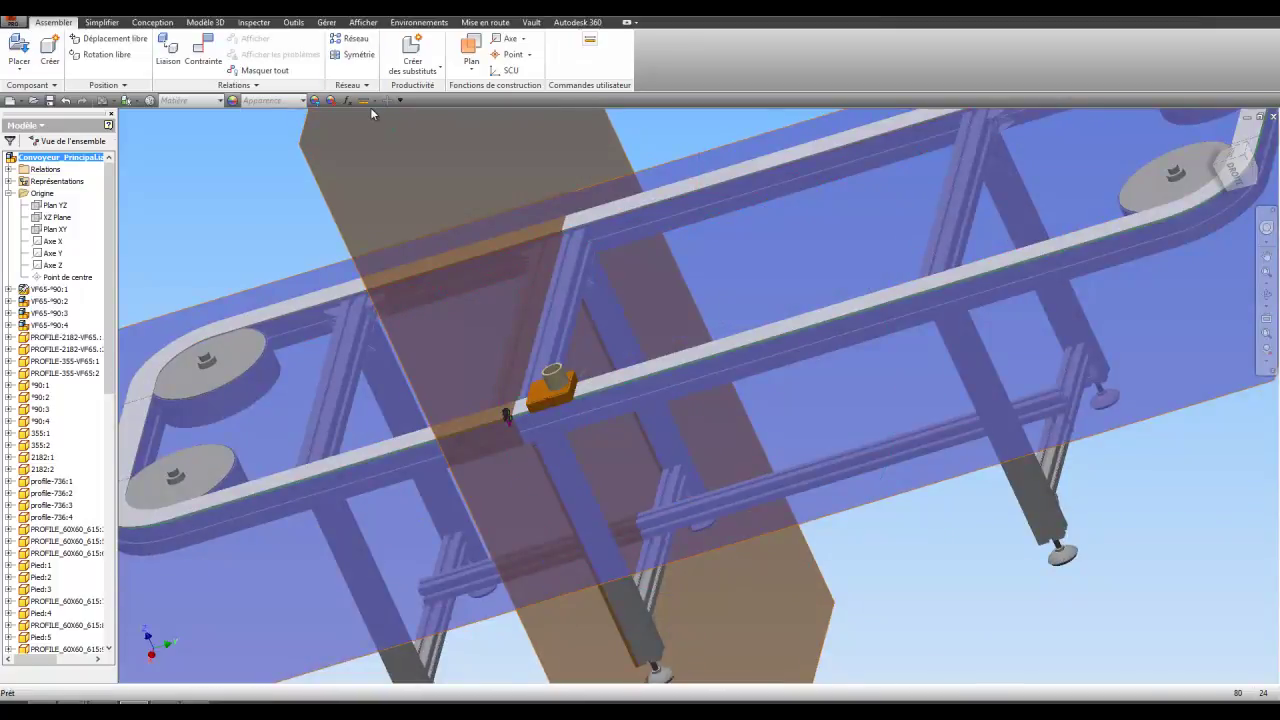
pyautogui.scroll(3, 560, 408)
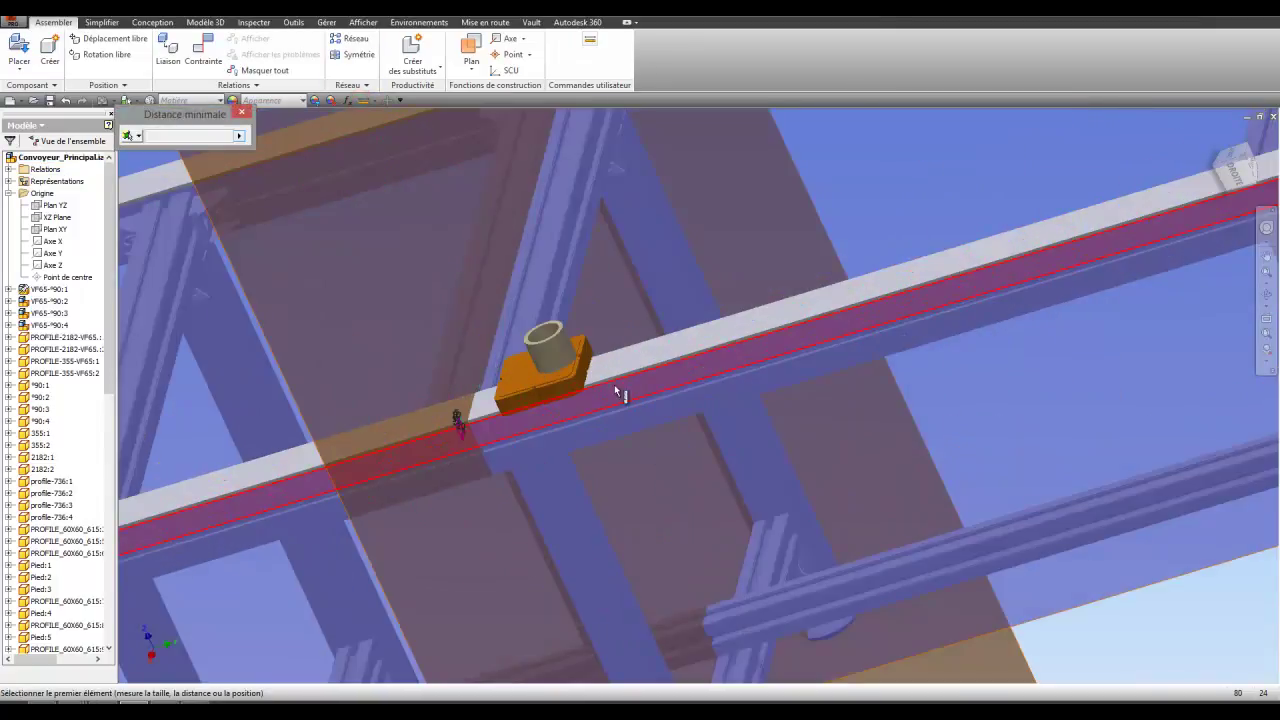
pyautogui.scroll(3, 617, 389)
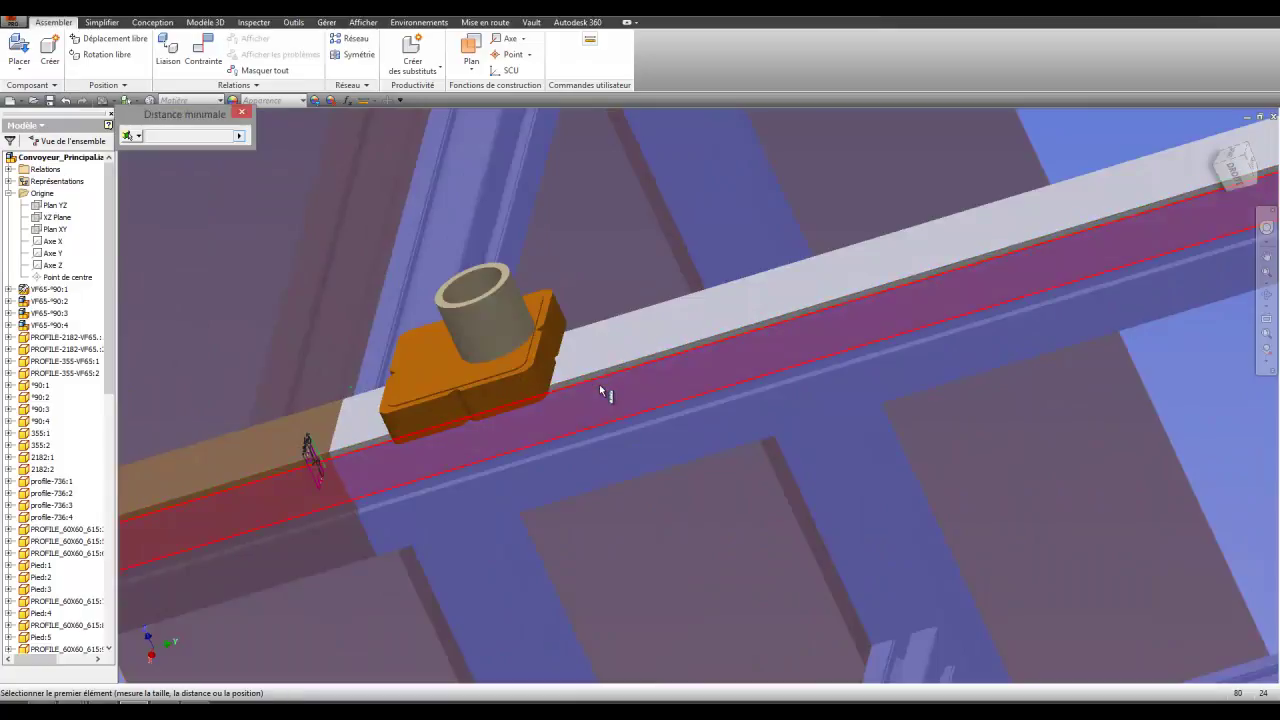
pyautogui.scroll(3, 599, 376)
pyautogui.click(608, 395)
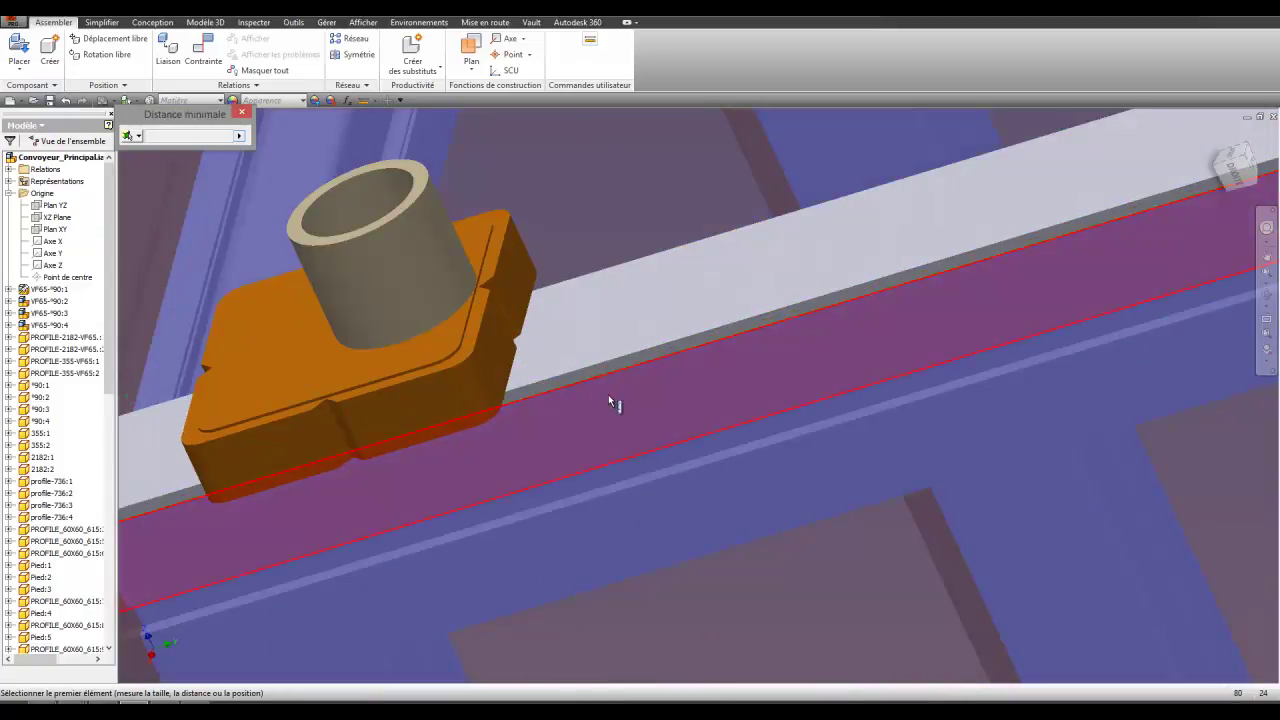
pyautogui.click(414, 428)
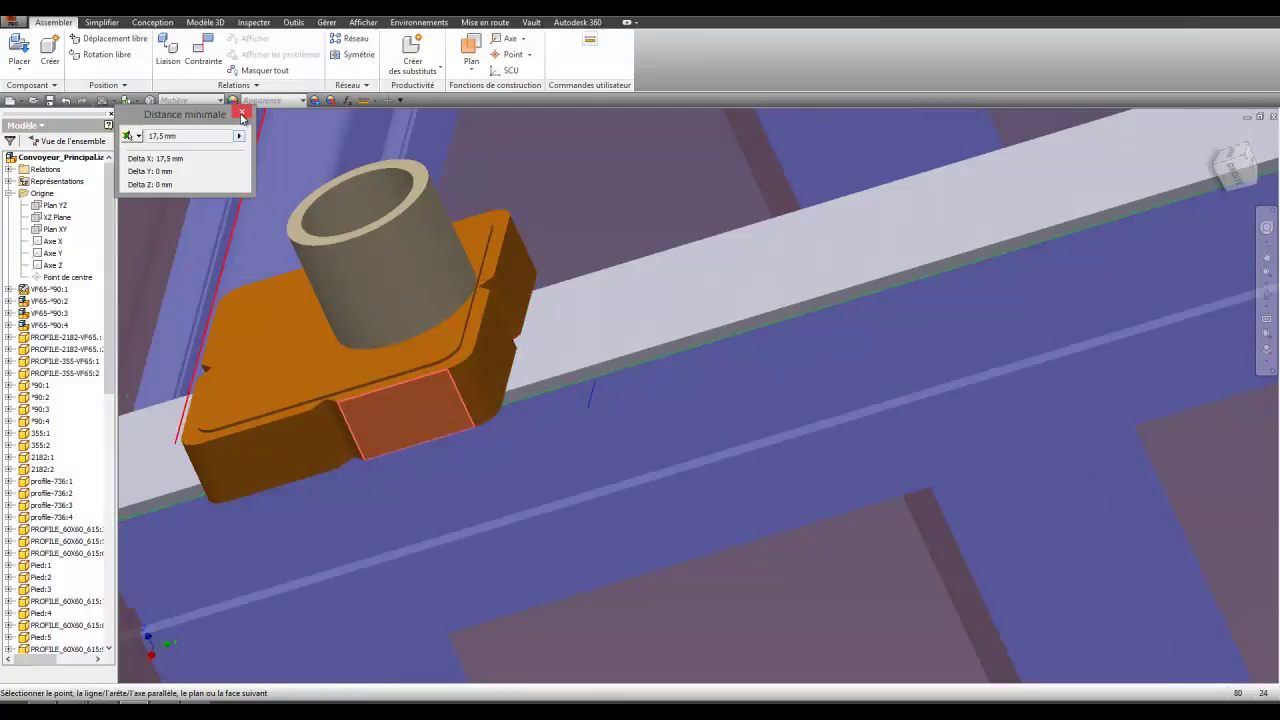
pyautogui.click(243, 115)
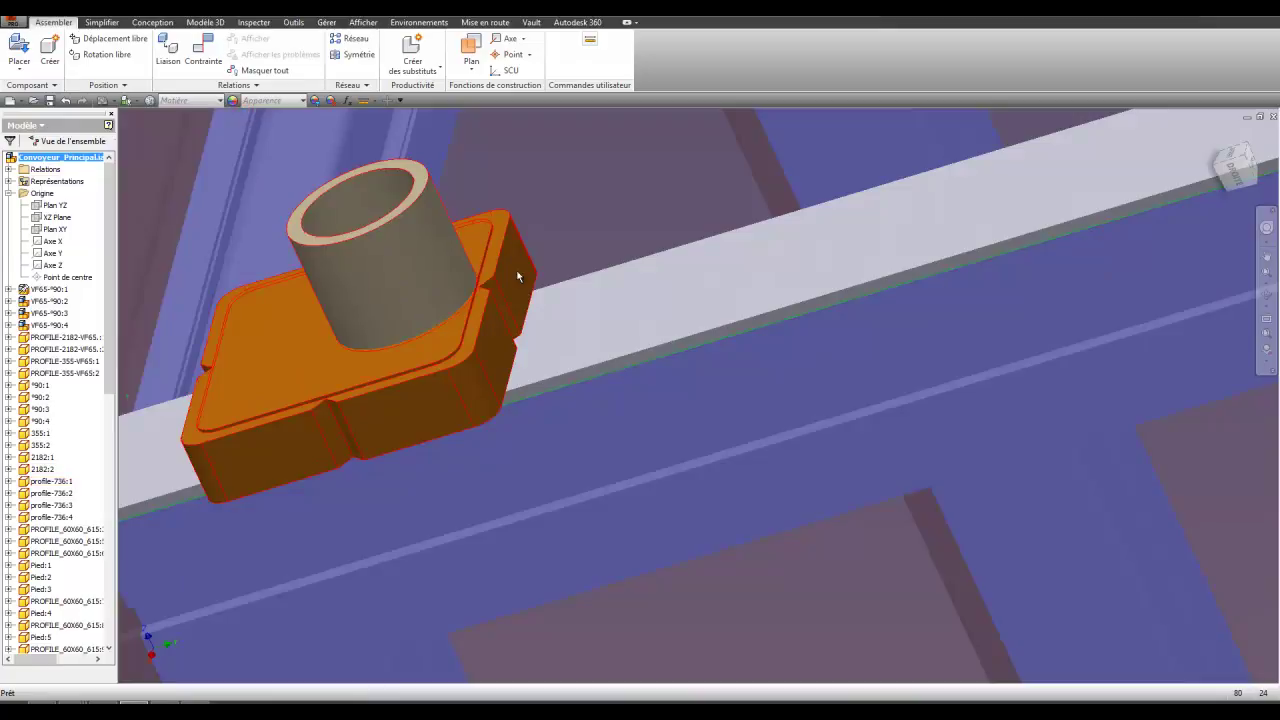
# - Activate the rail-extér part again and reopen Esquisse2 for editing, facing its projected contour from the opposite side
pyautogui.scroll(-3, 500, 268)
pyautogui.moveTo(110, 347); pyautogui.dragTo(110, 600)
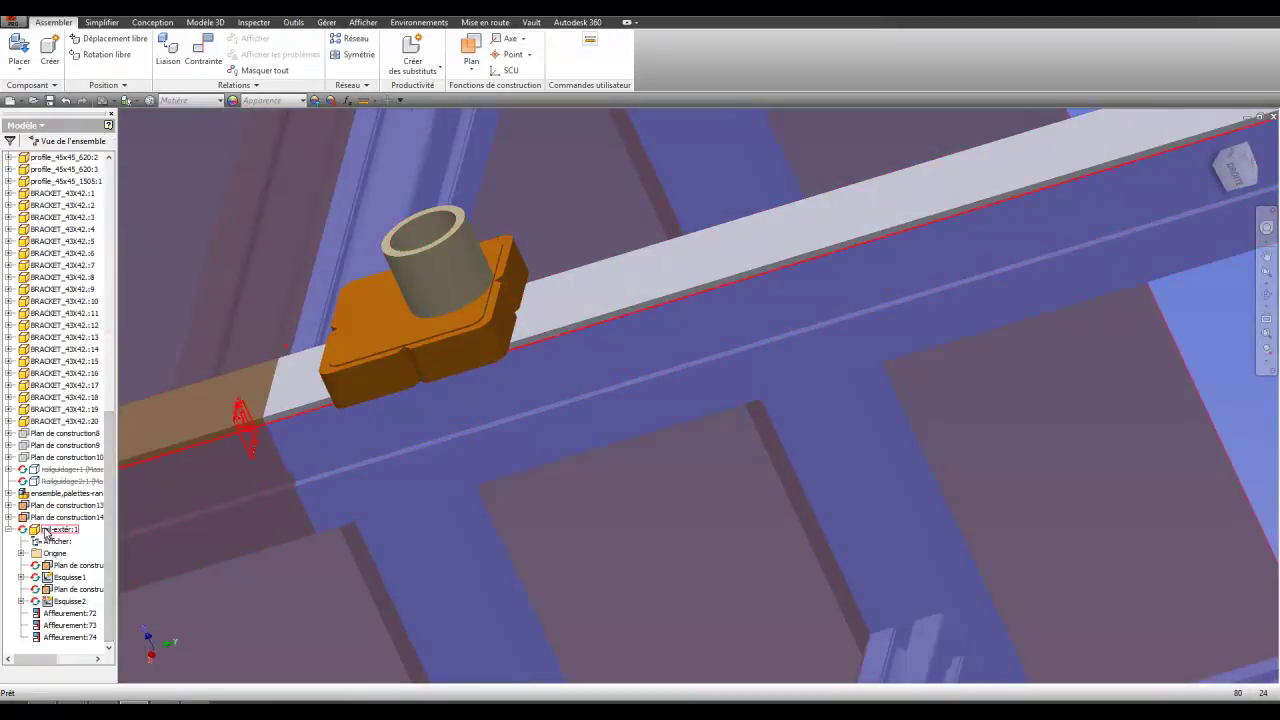
pyautogui.doubleClick(45, 530)
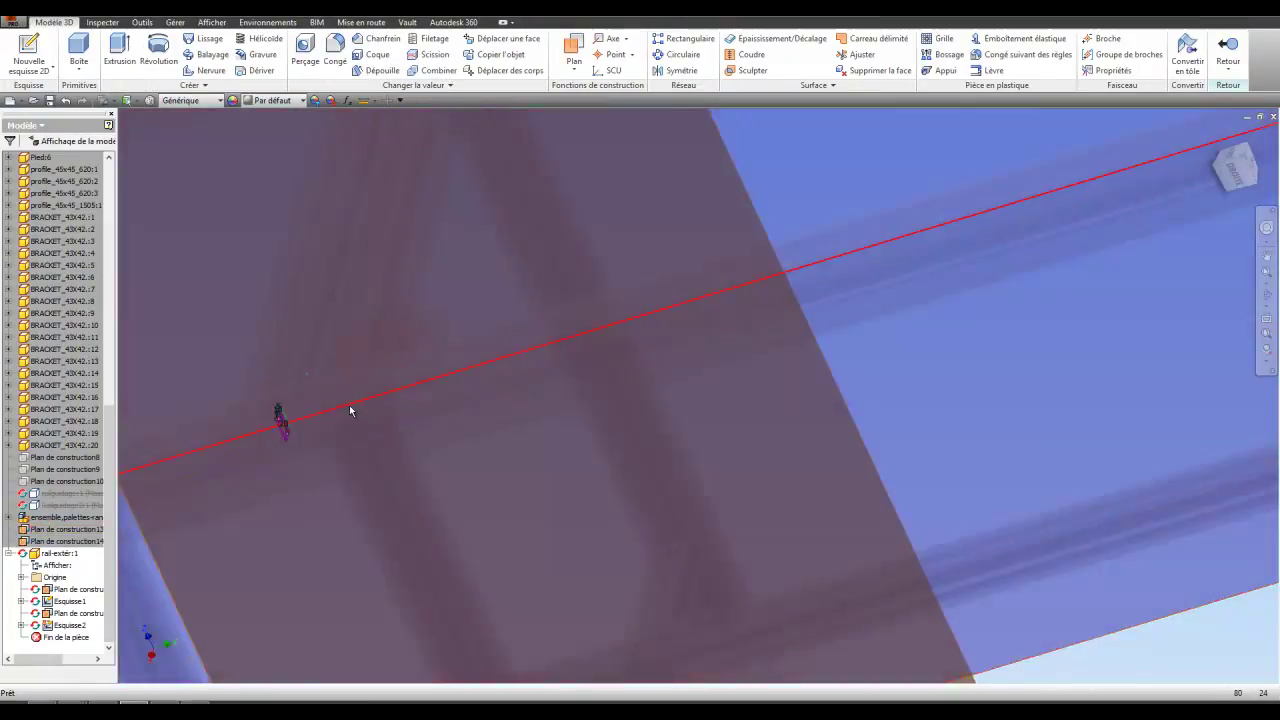
pyautogui.scroll(-3, 349, 410)
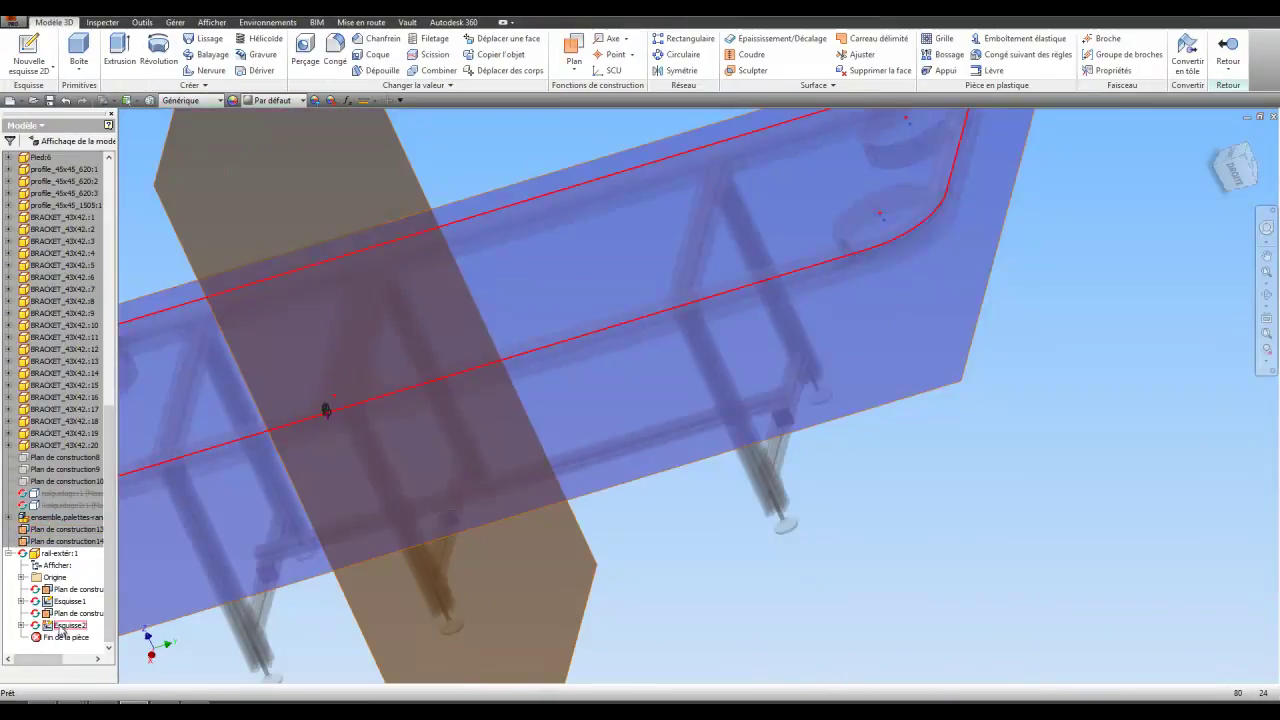
pyautogui.rightClick(60, 625)
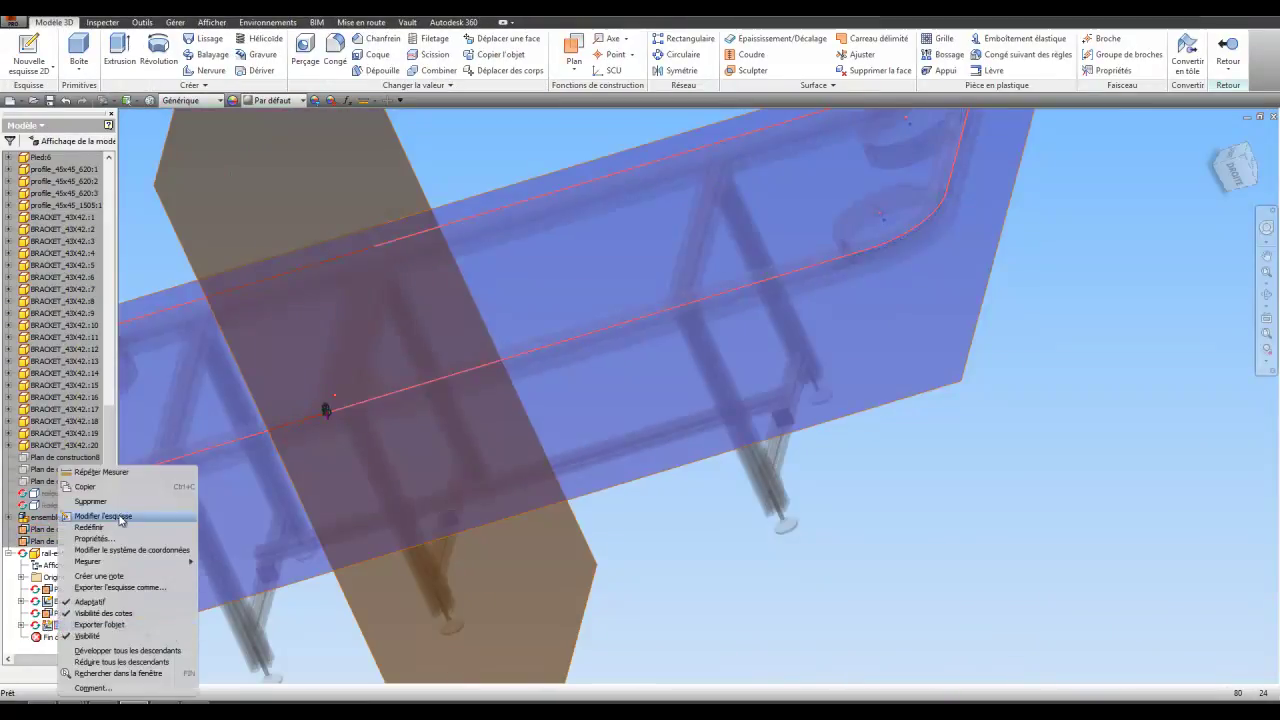
pyautogui.click(103, 516)
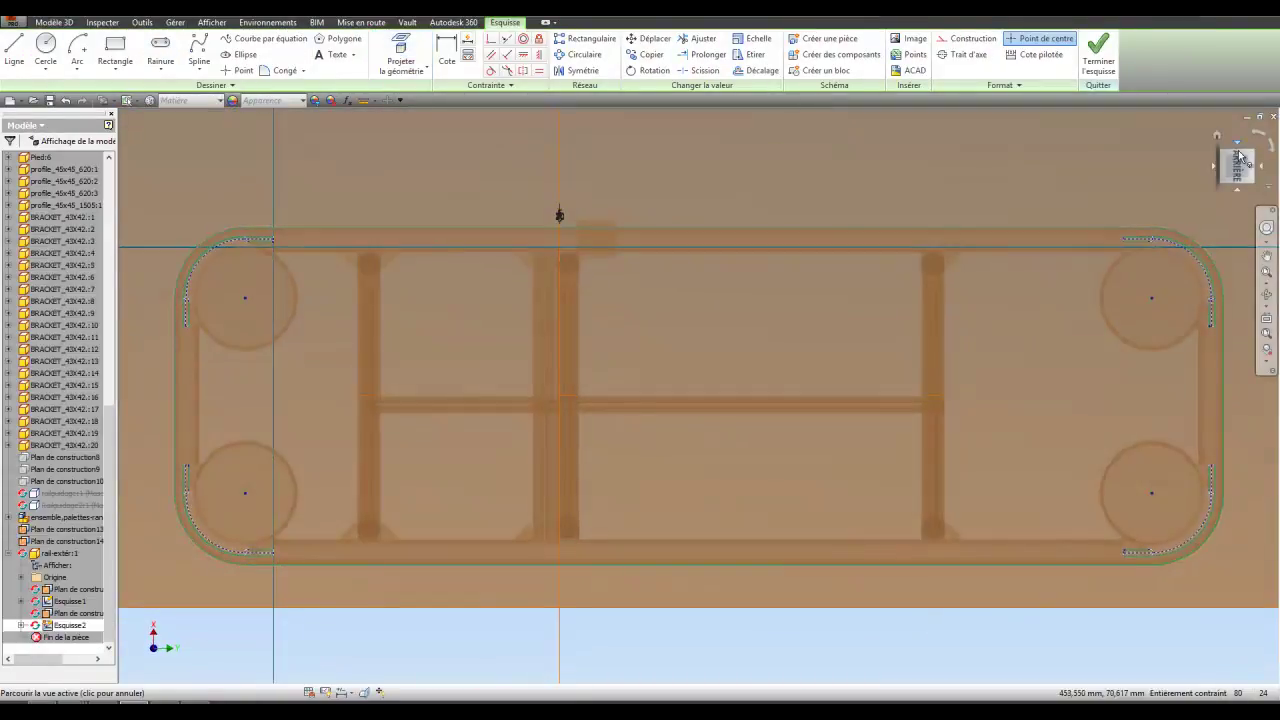
pyautogui.click(1238, 155)
pyautogui.click(1238, 155)
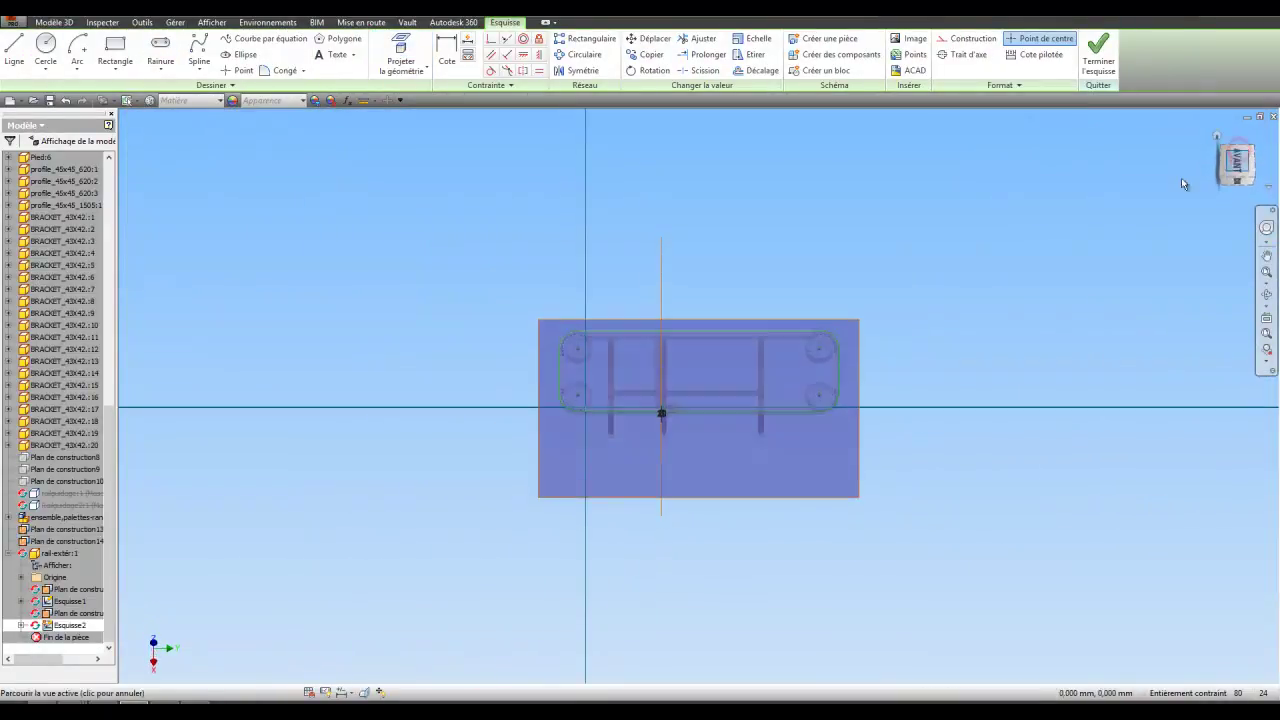
pyautogui.scroll(5, 734, 376)
pyautogui.scroll(-3, 734, 376)
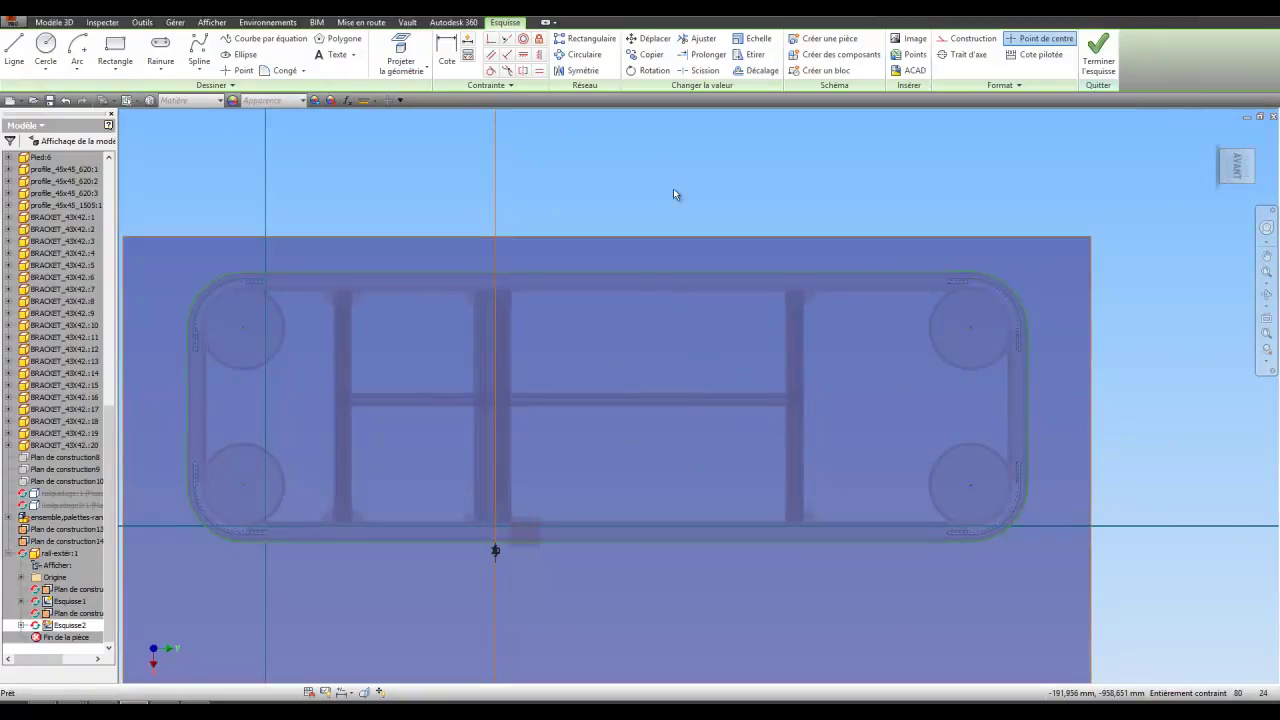
# - Offset the projected chain of the upper side and upper-left corner outward by about 173 mm
pyautogui.click(766, 72)
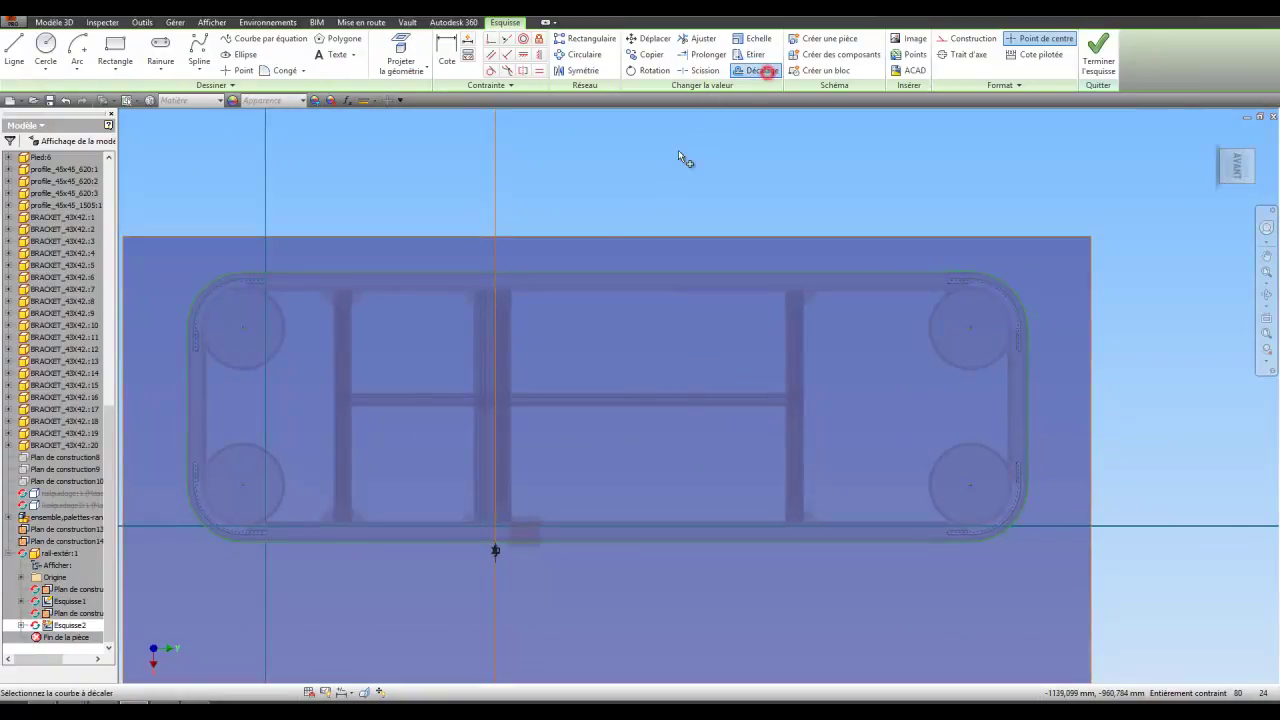
pyautogui.click(616, 272)
pyautogui.click(608, 218)
# - Dimension the gap between the projected upper line and its offset, and set it to 22.5 mm
pyautogui.click(446, 50)
pyautogui.click(470, 270)
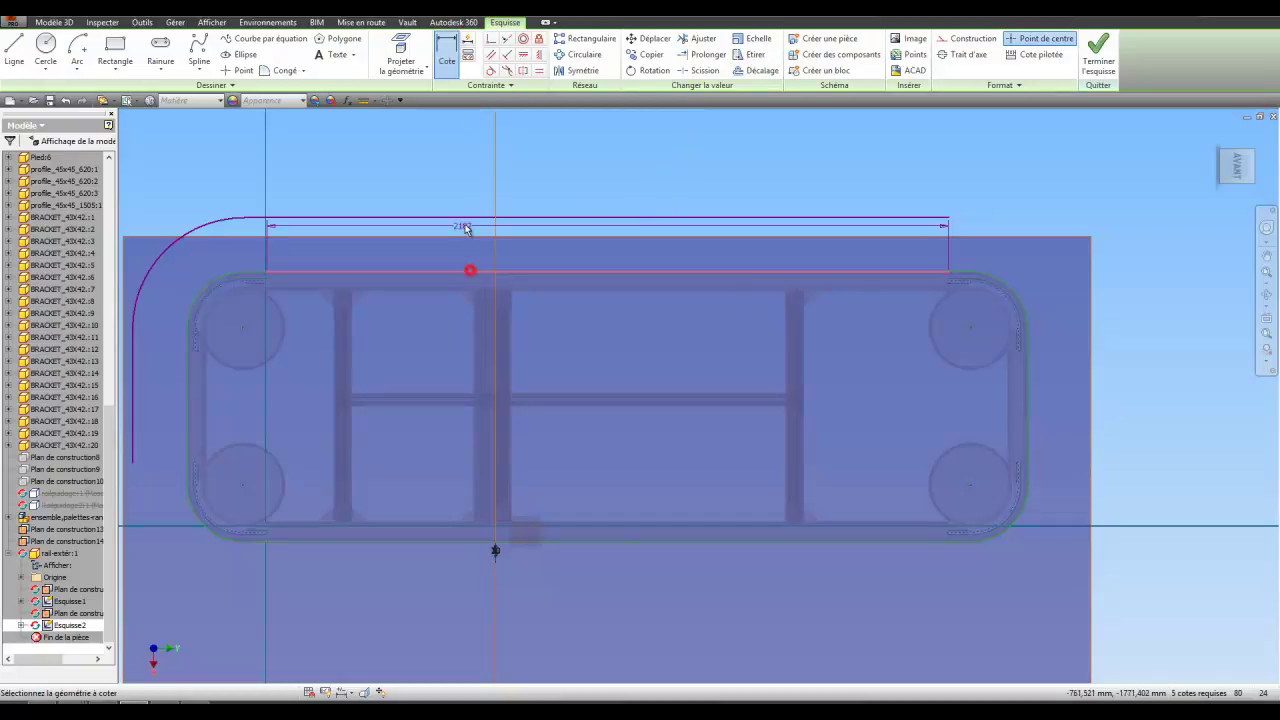
pyautogui.click(466, 217)
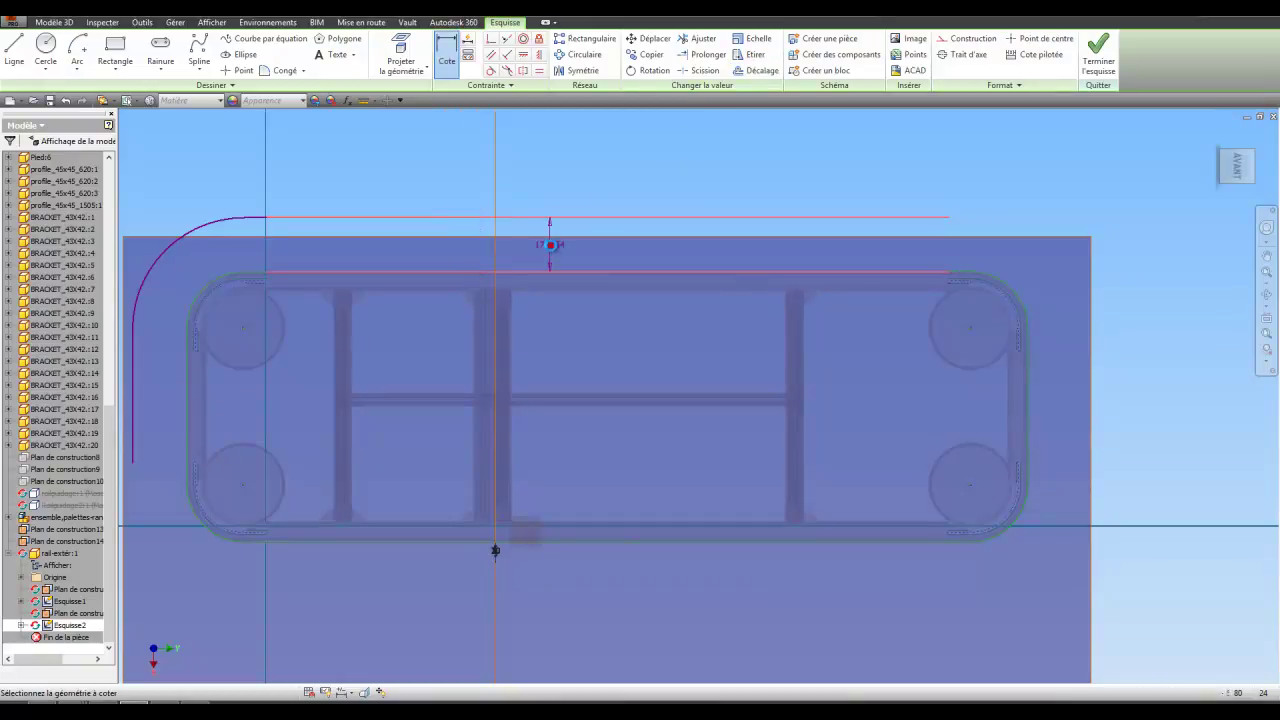
pyautogui.click(552, 250)
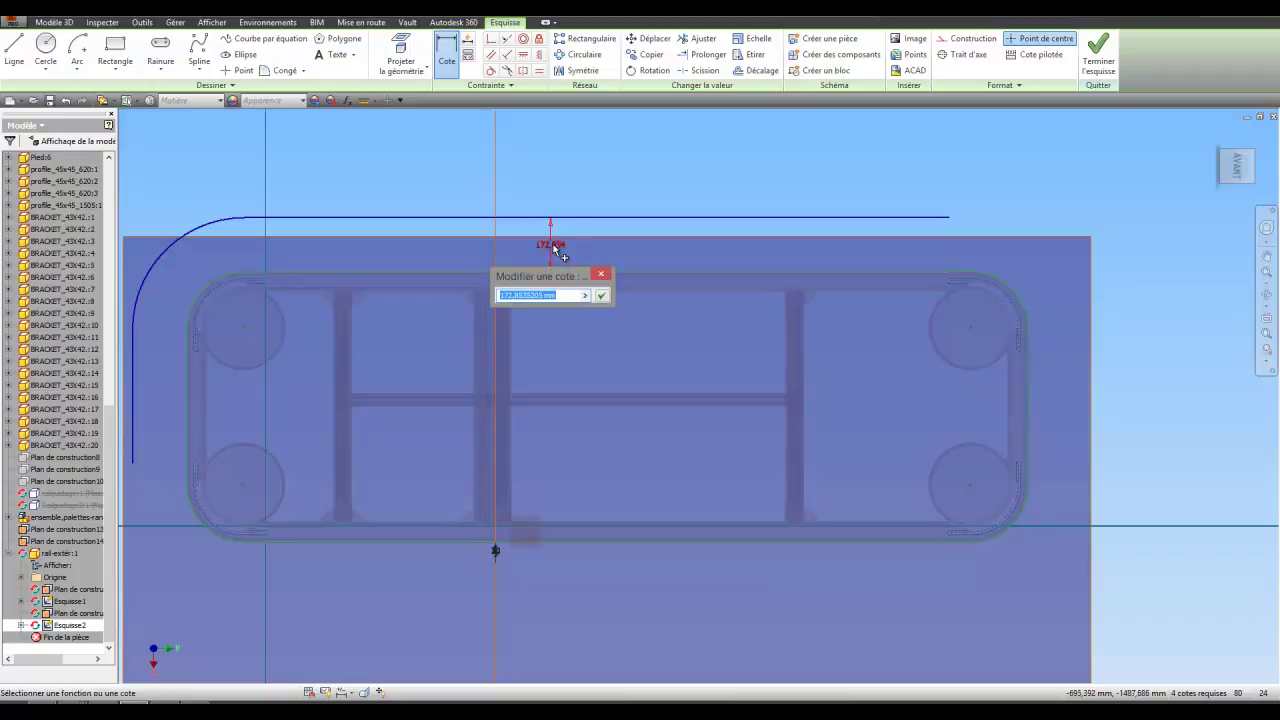
pyautogui.click(601, 296)
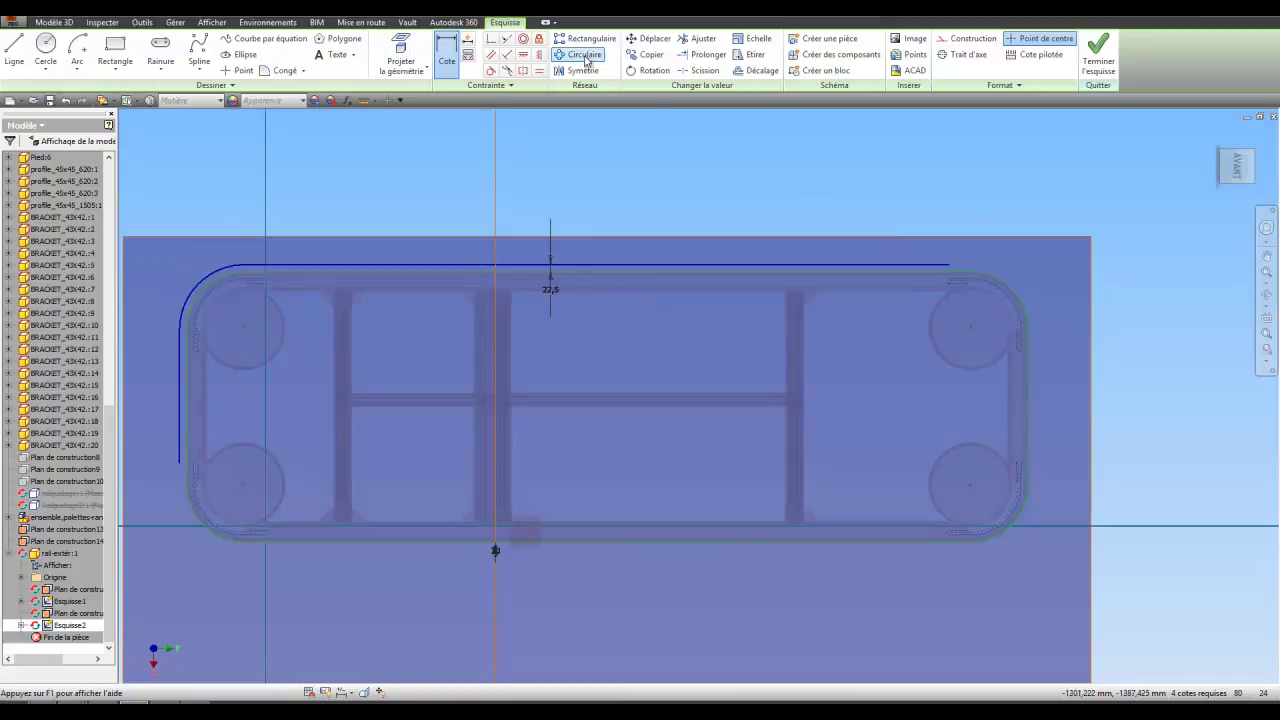
# - Offset the remaining projected chains outward at the upper-right corner, along the lower side with its right corner, and at the lower-left corner
pyautogui.click(750, 70)
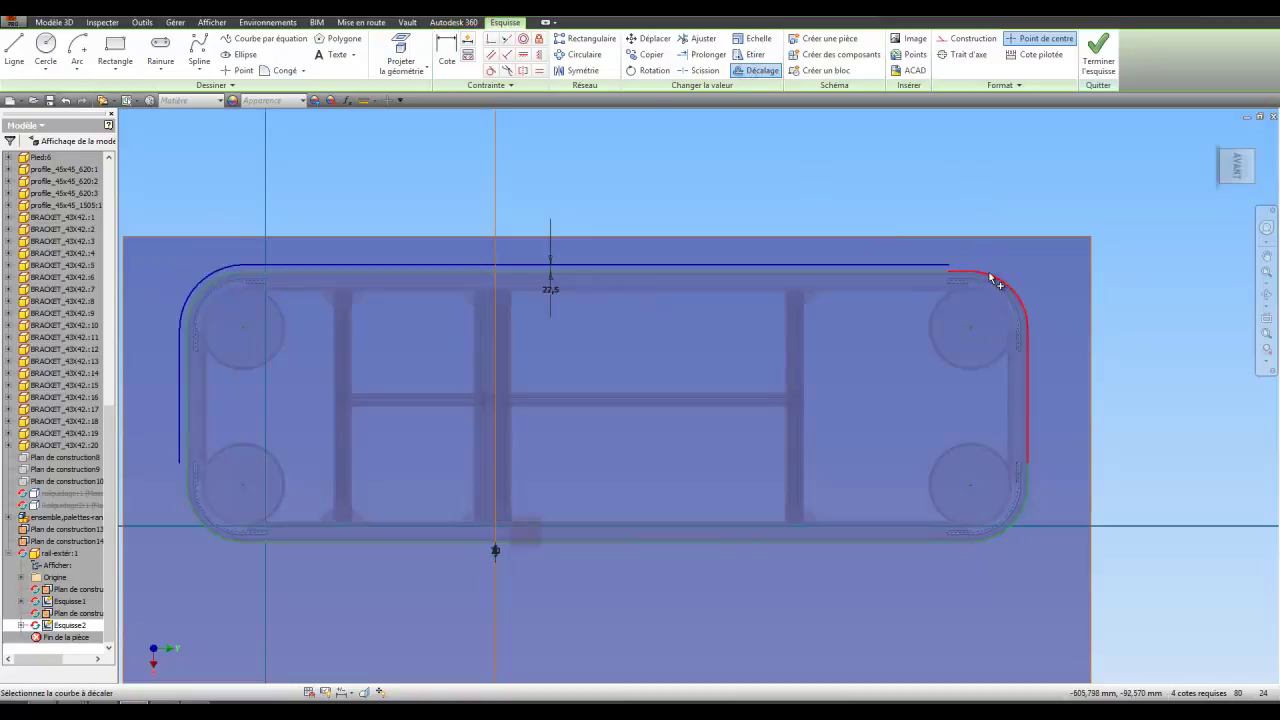
pyautogui.click(1003, 249)
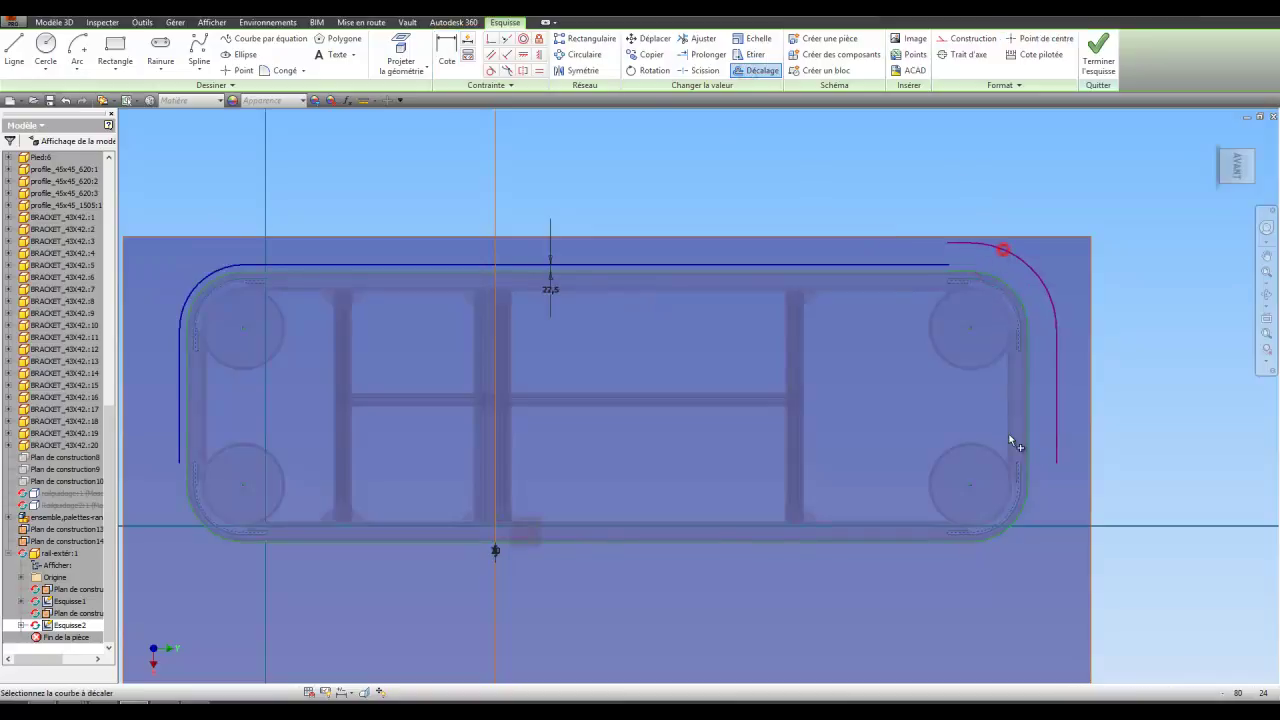
pyautogui.click(1025, 516)
pyautogui.click(1033, 553)
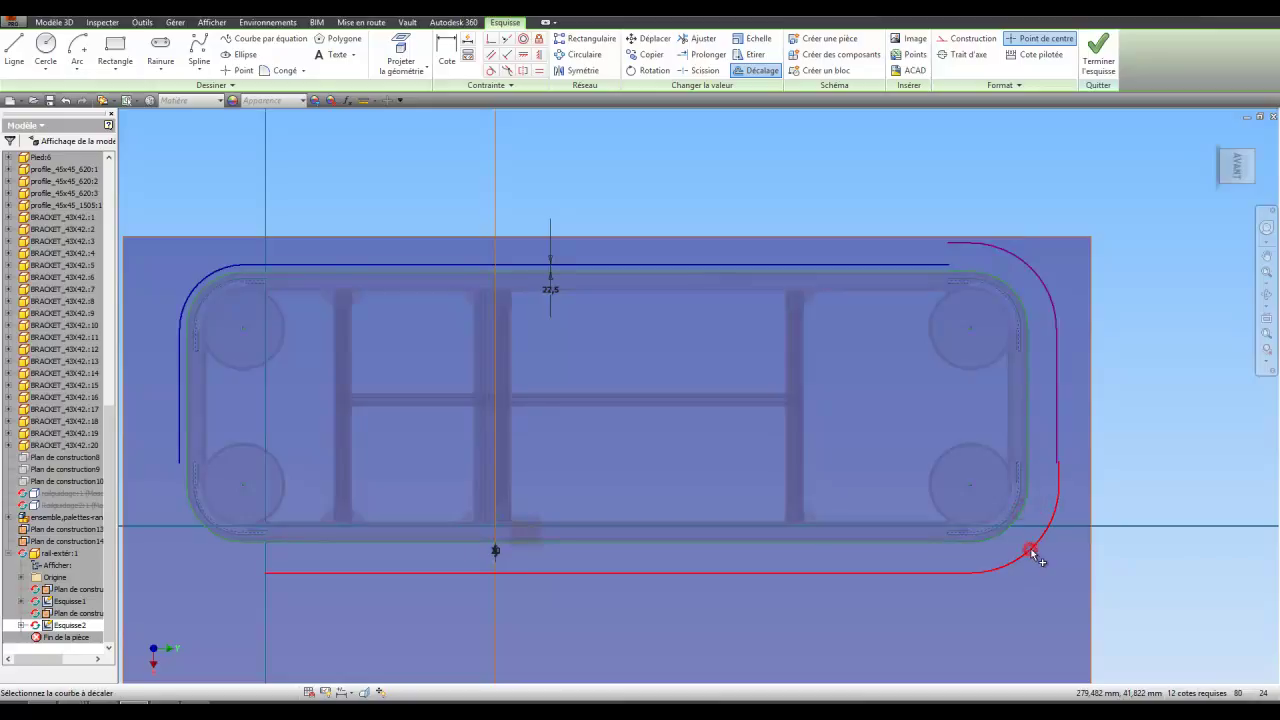
pyautogui.click(222, 537)
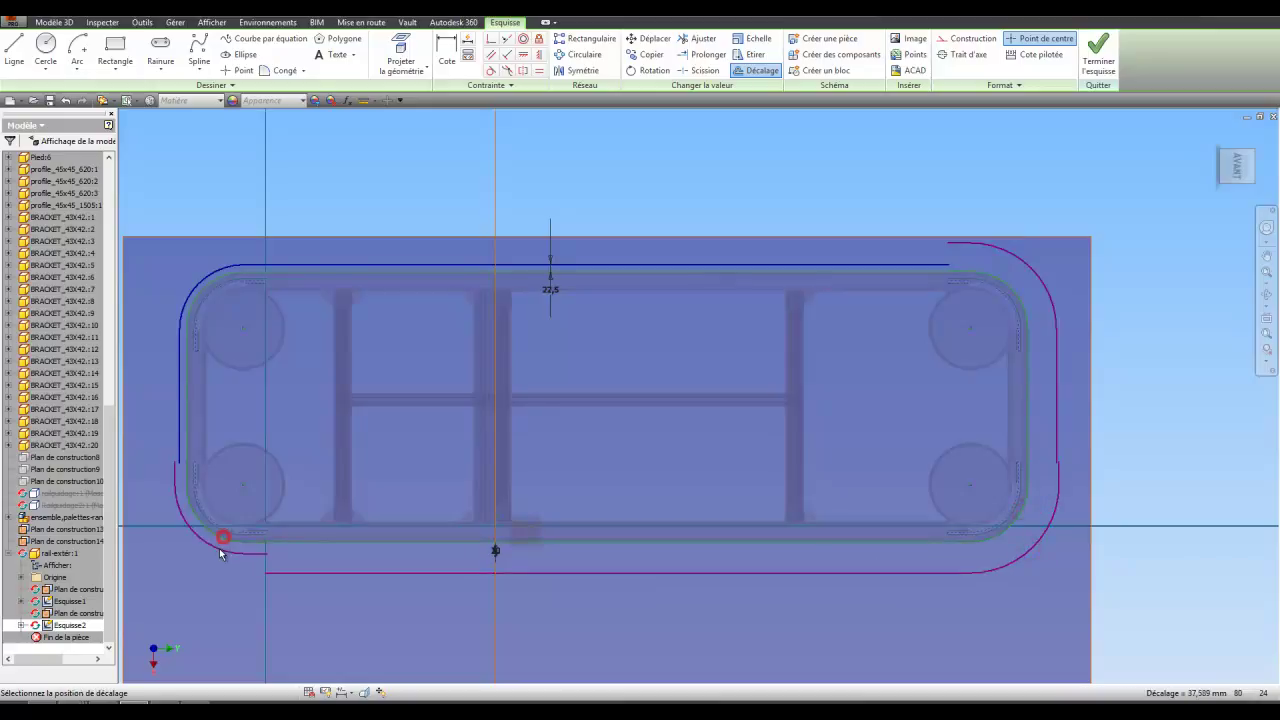
pyautogui.click(211, 564)
pyautogui.rightClick(239, 558)
pyautogui.click(284, 560)
# - Join the endpoints of the separate offset chains with coincident constraints into one closed contour around the conveyor, and finish the sketch
pyautogui.click(491, 38)
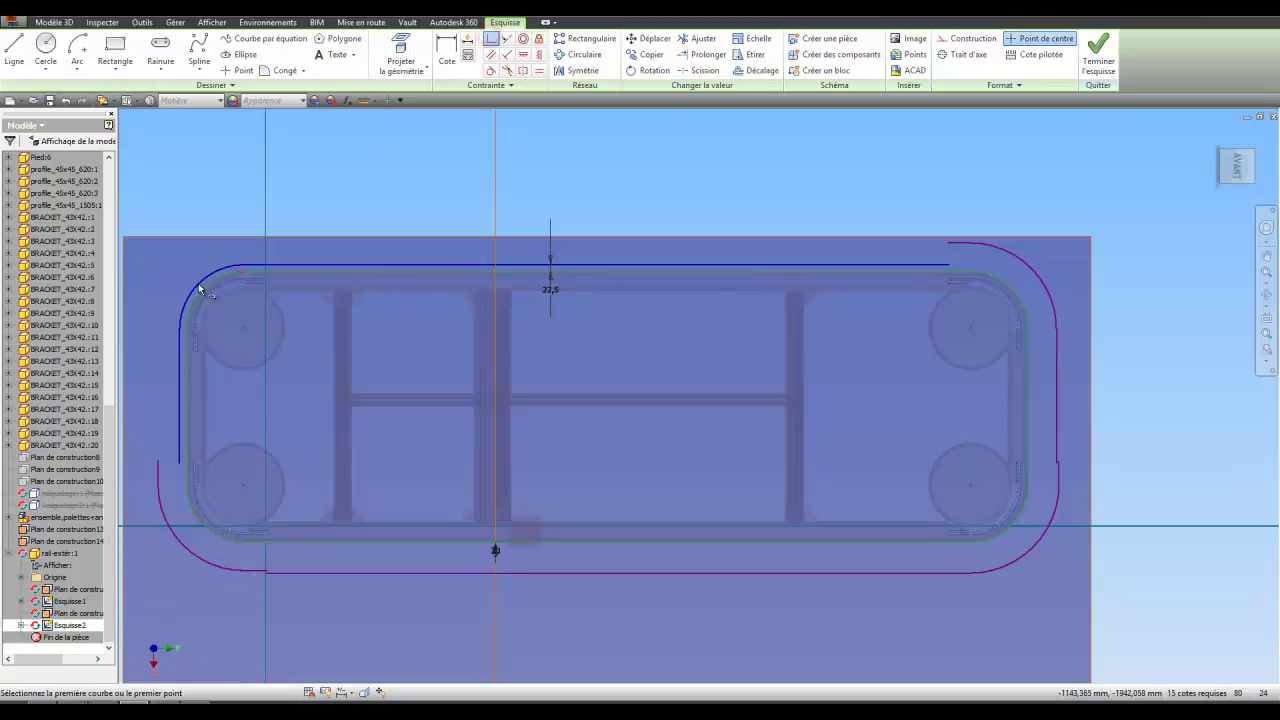
pyautogui.click(176, 467)
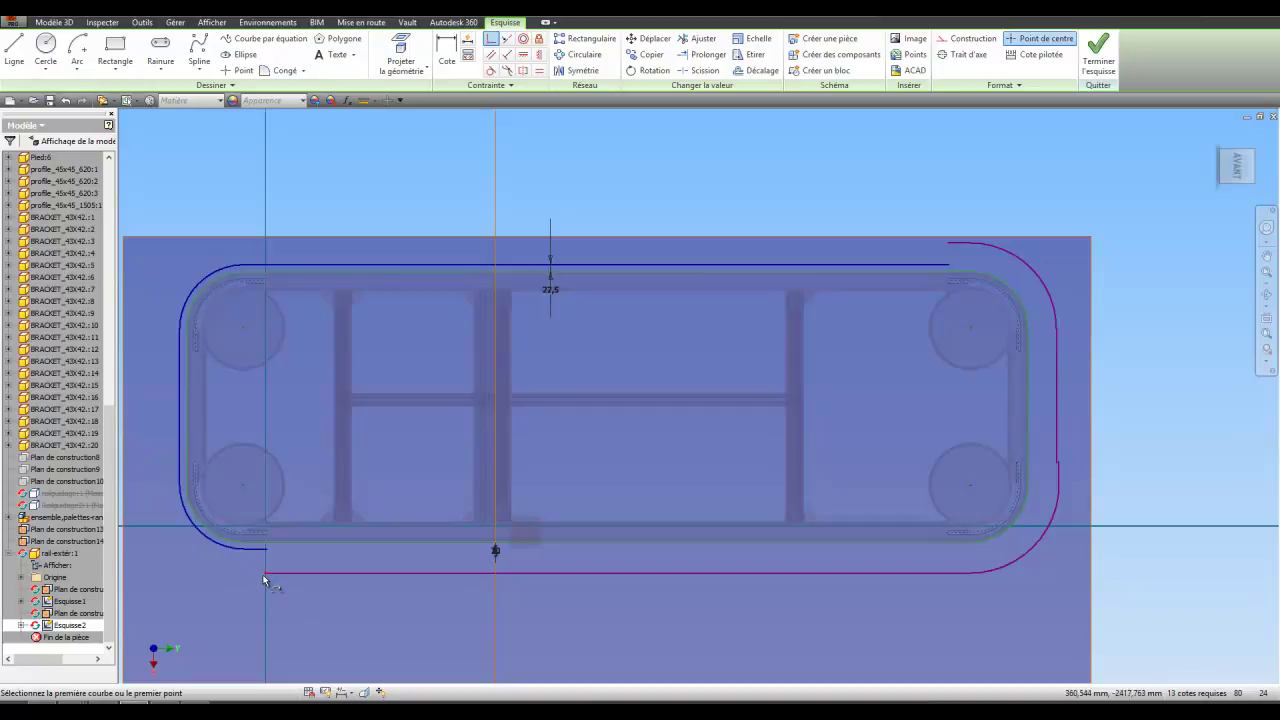
pyautogui.click(264, 573)
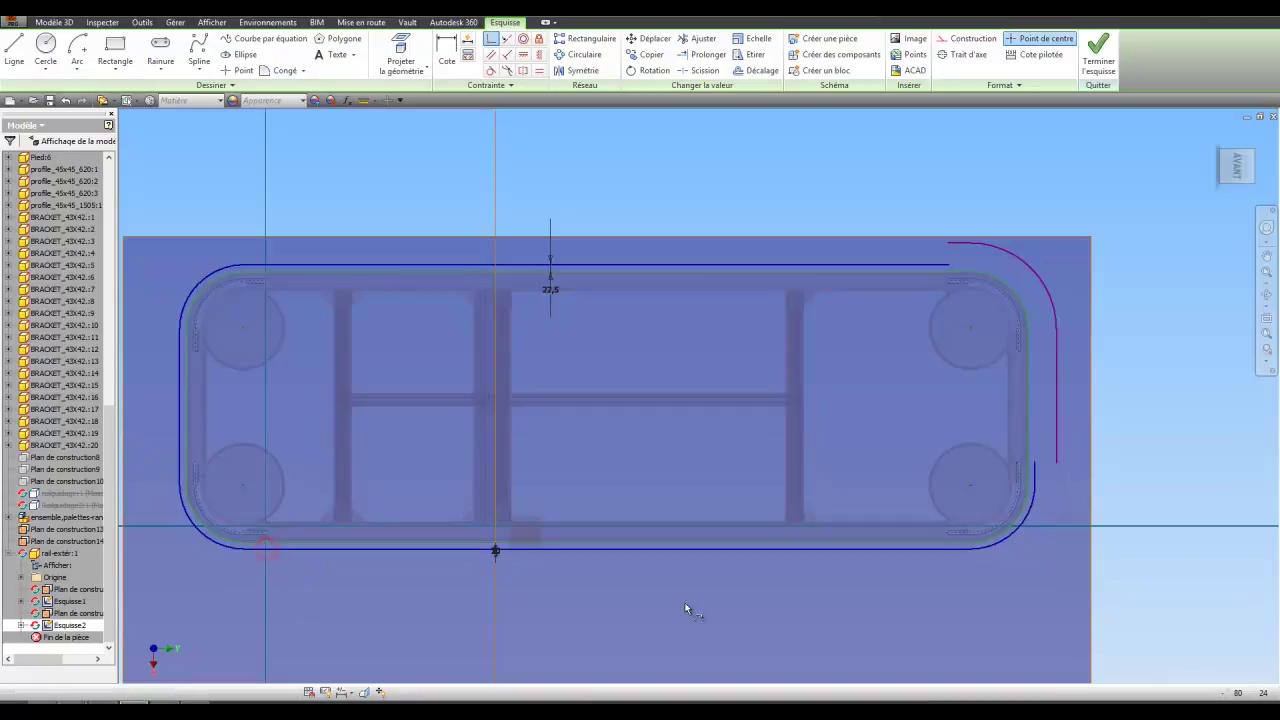
pyautogui.click(1035, 466)
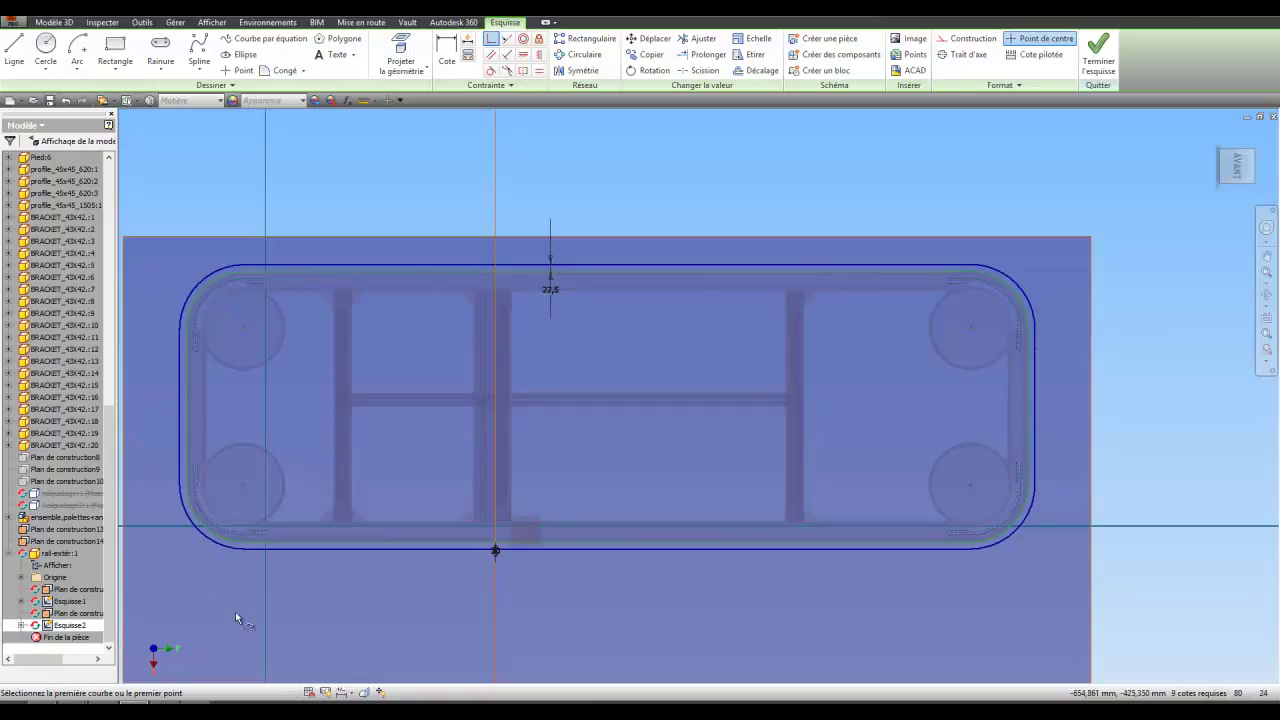
pyautogui.click(1098, 52)
pyautogui.press('F4')
pyautogui.moveTo(563, 418); pyautogui.dragTo(750, 400)
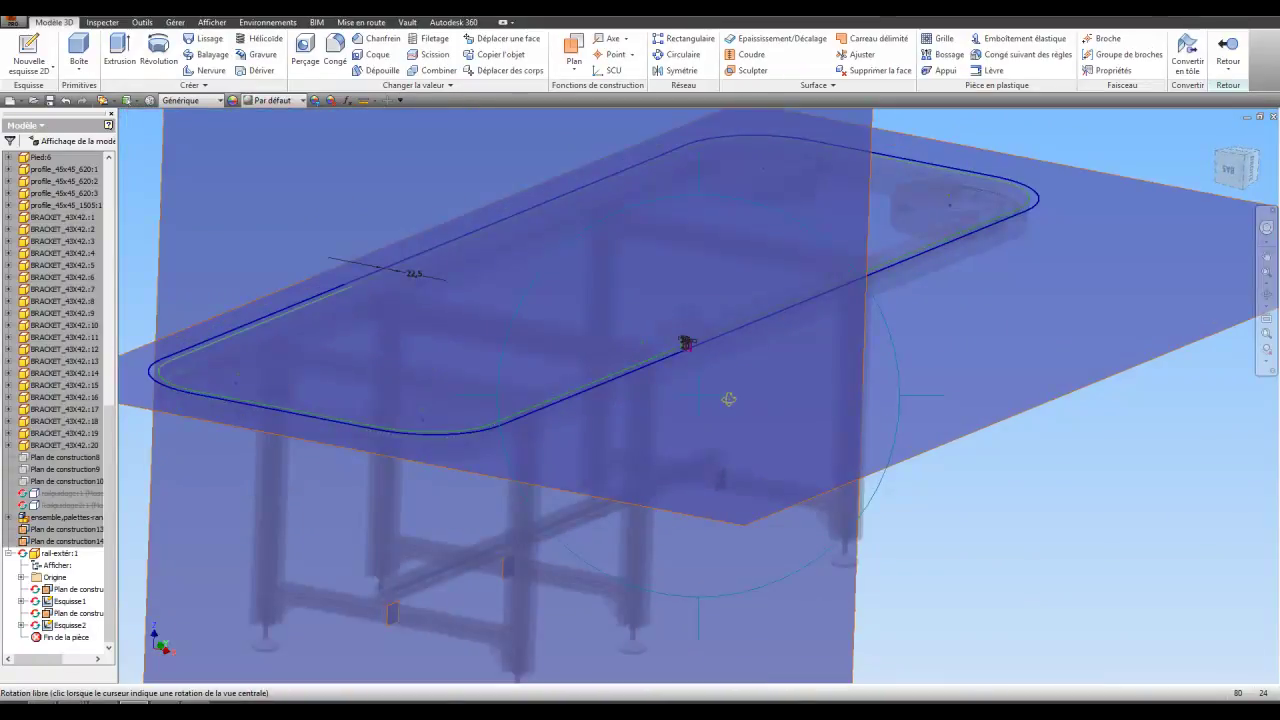
pyautogui.rightClick(720, 396)
pyautogui.click(640, 397)
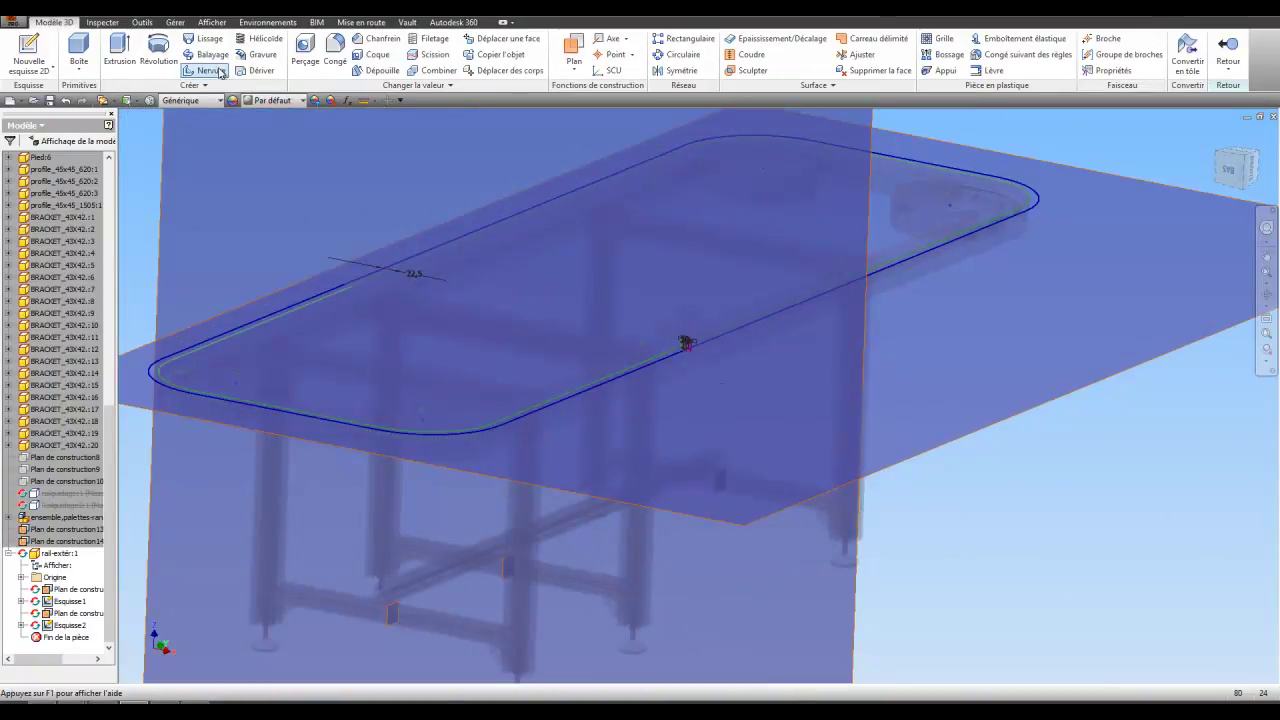
pyautogui.click(210, 57)
pyautogui.scroll(5, 686, 345)
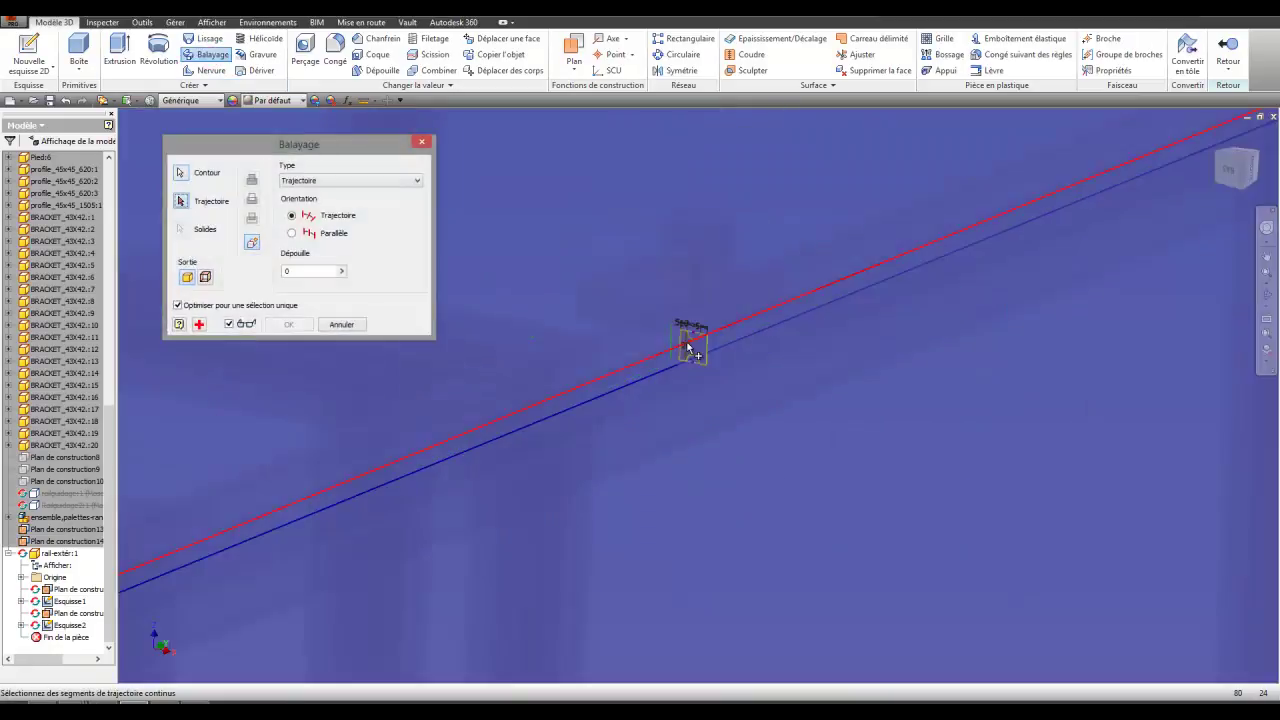
pyautogui.scroll(3, 700, 350)
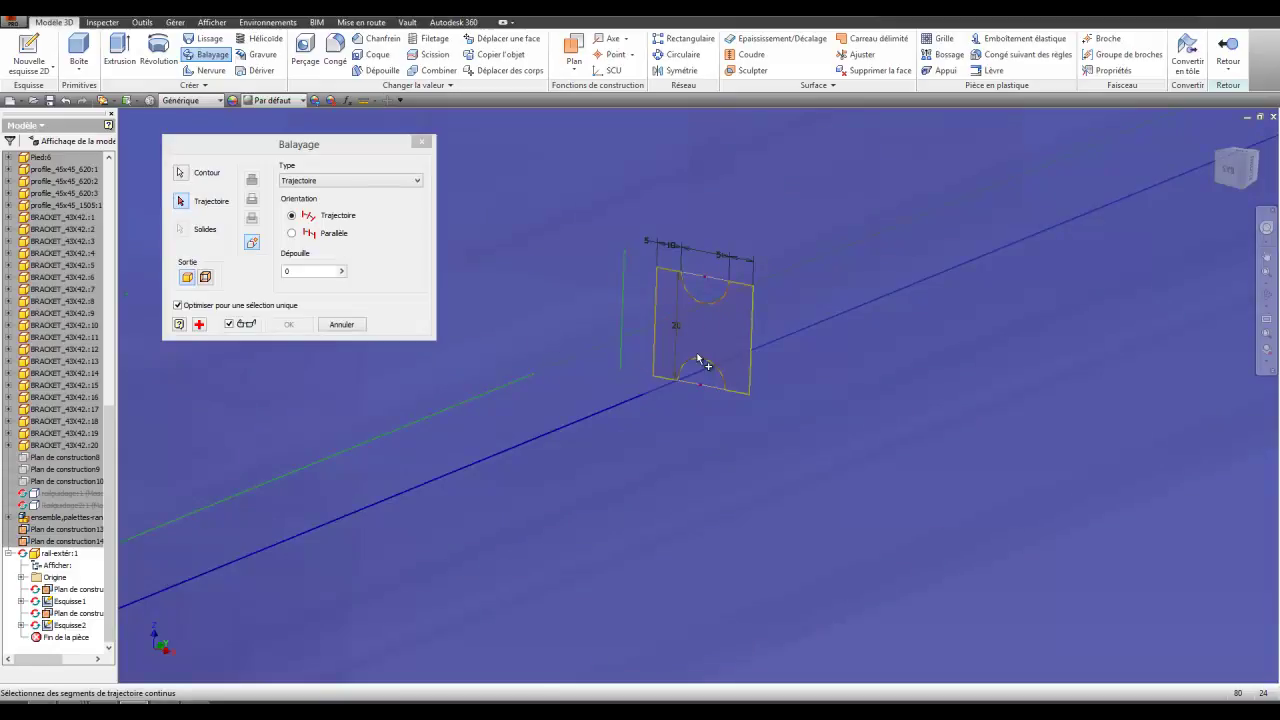
pyautogui.click(340, 326)
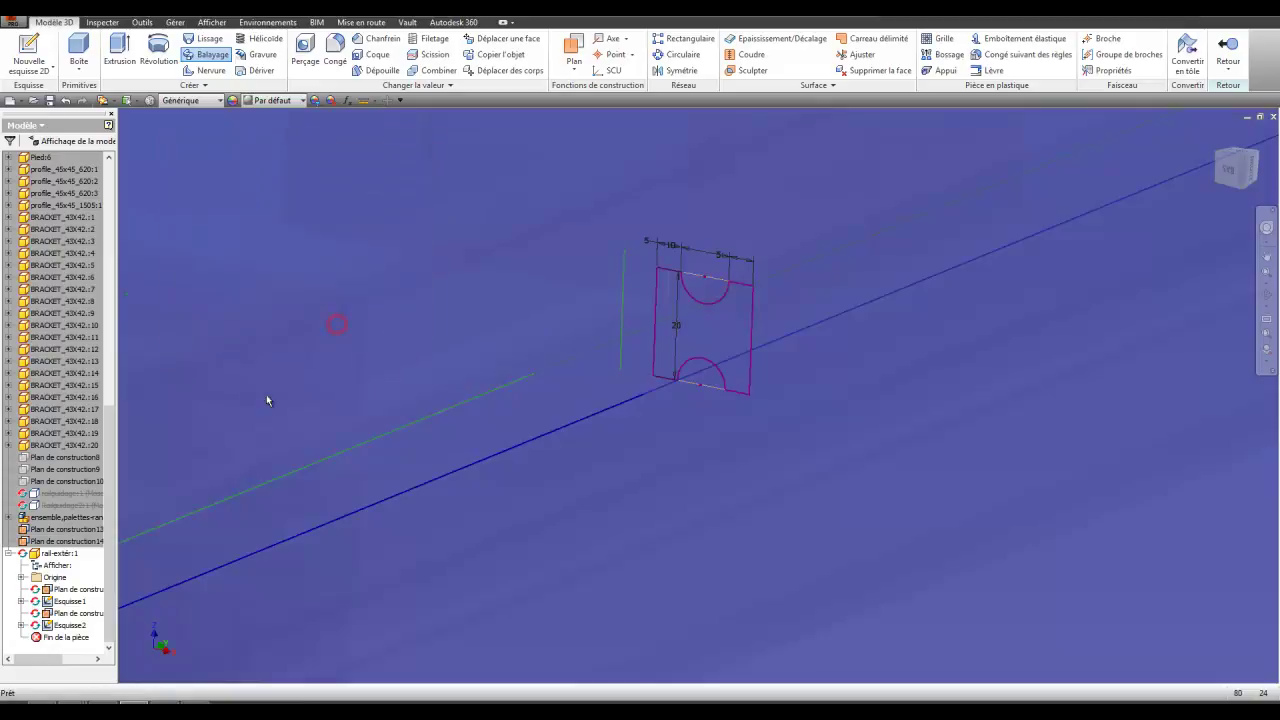
pyautogui.rightClick(62, 604)
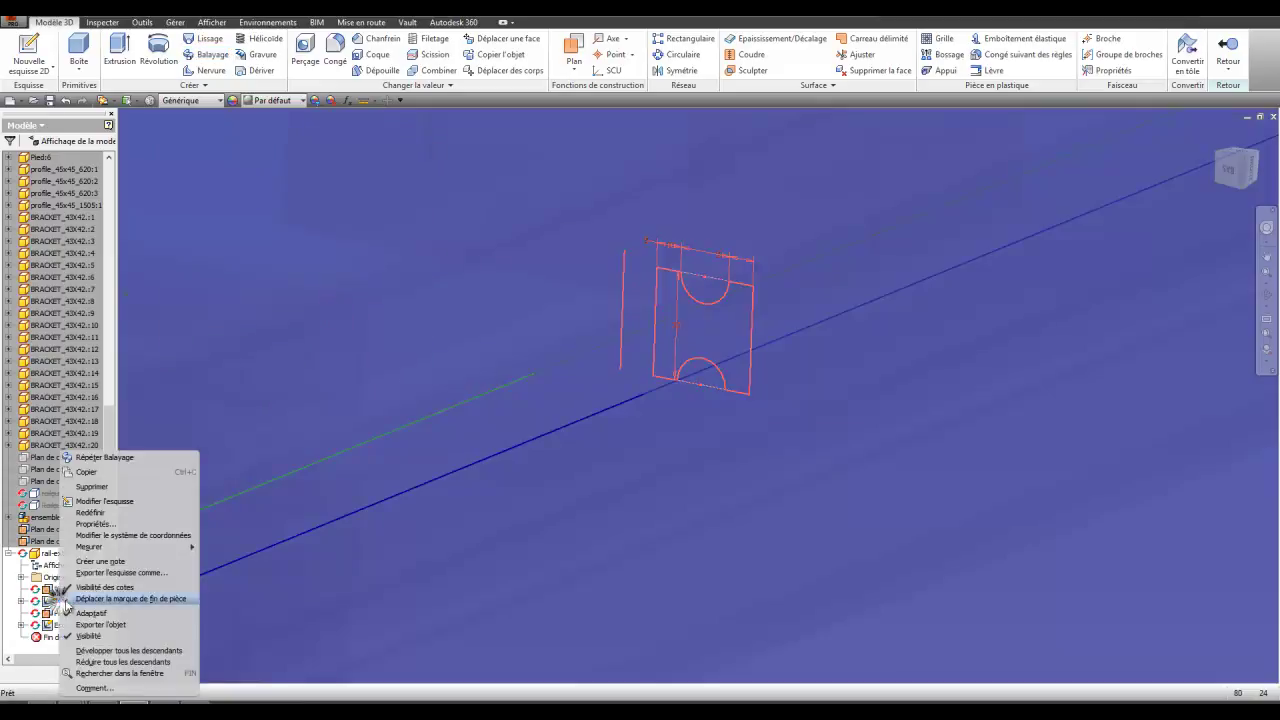
pyautogui.click(104, 501)
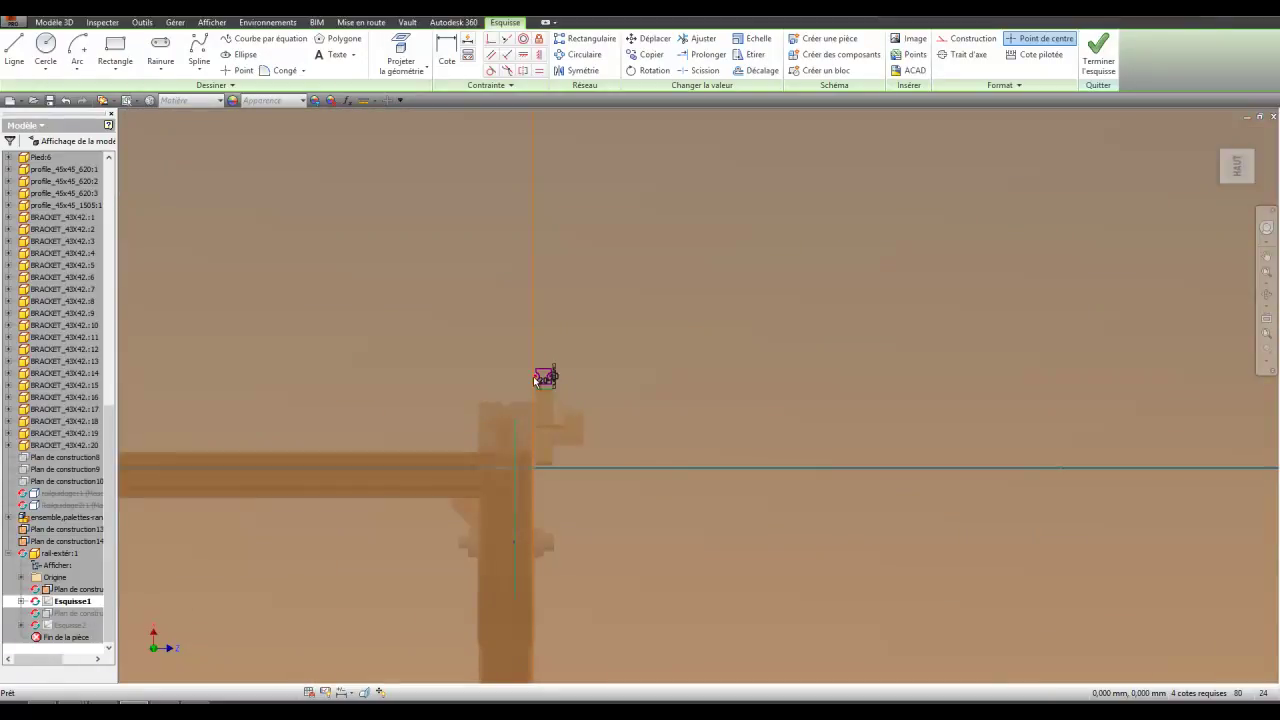
pyautogui.click(1098, 52)
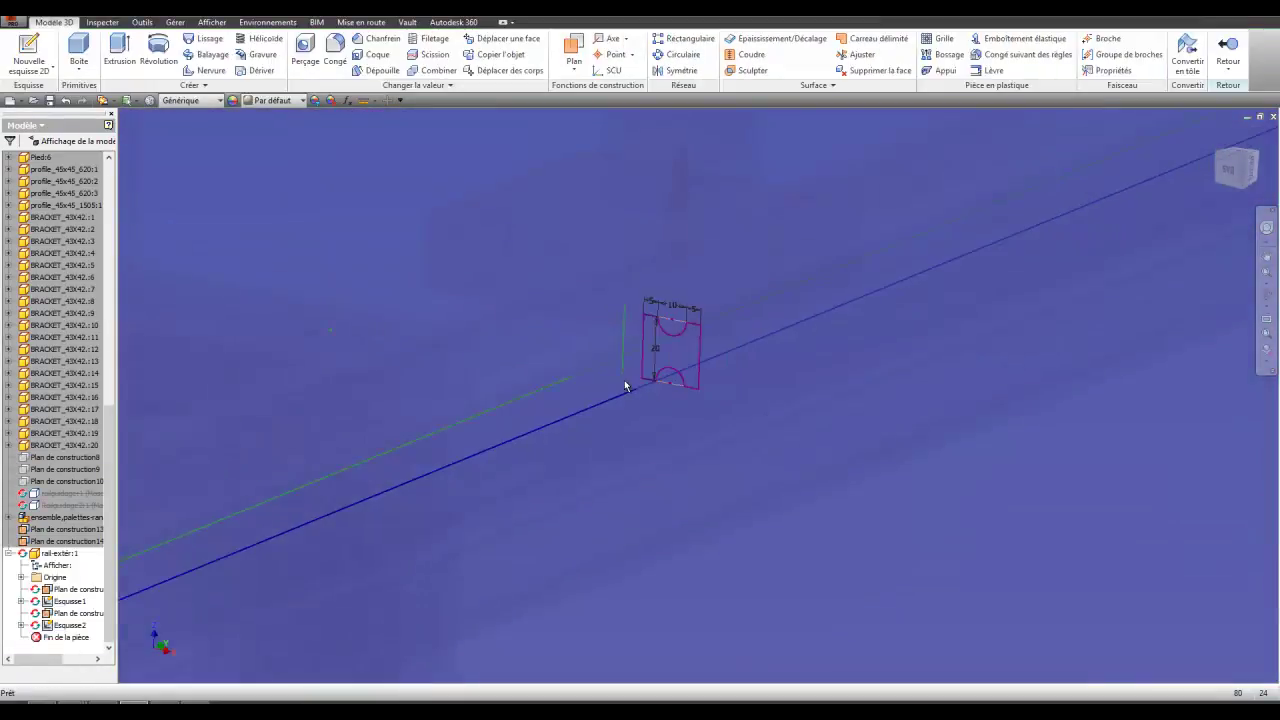
# - Sweep the grooved profile along the closed offset contour as a solid, with path orientation and 0 taper, accepting a path that does not intersect the profile
pyautogui.click(196, 55)
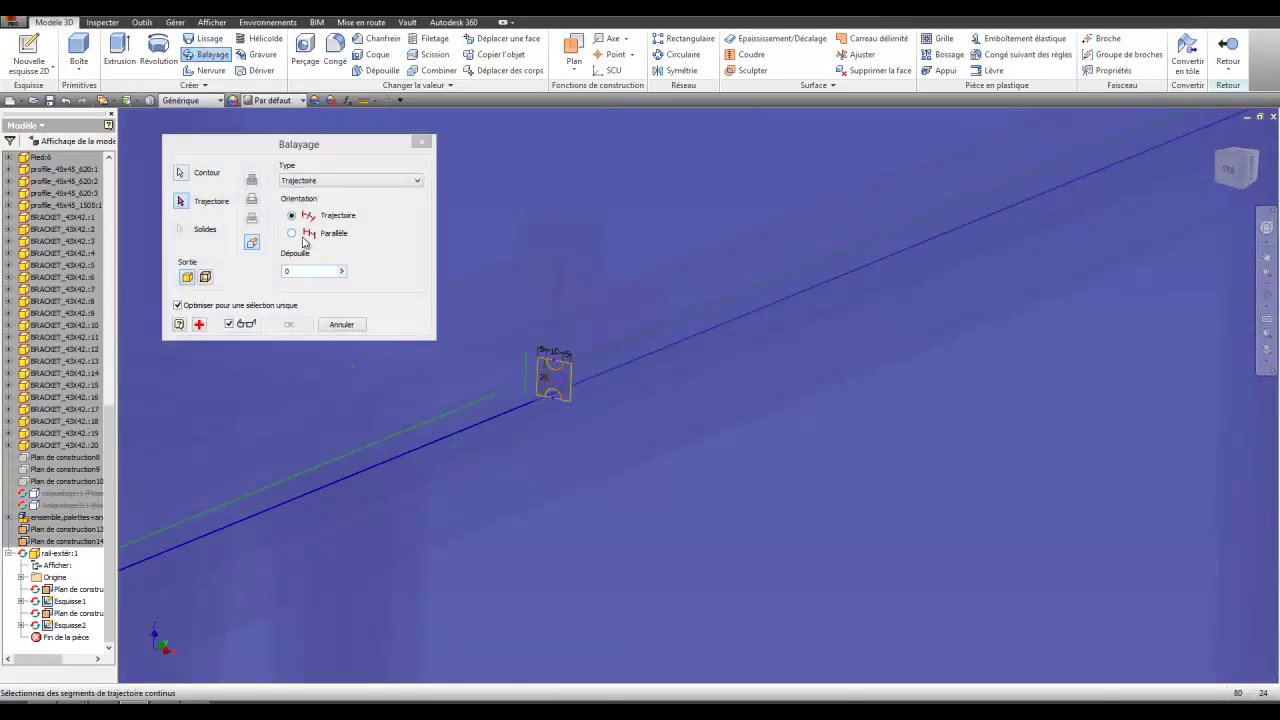
pyautogui.click(182, 201)
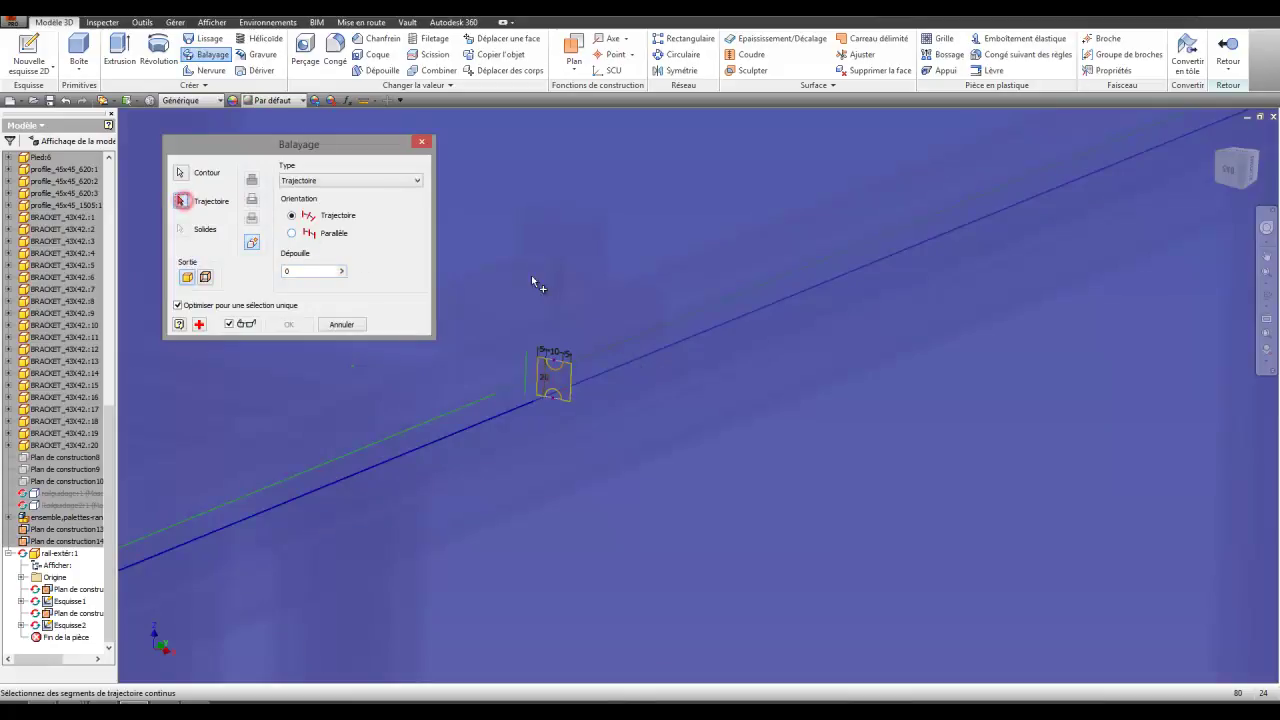
pyautogui.click(633, 367)
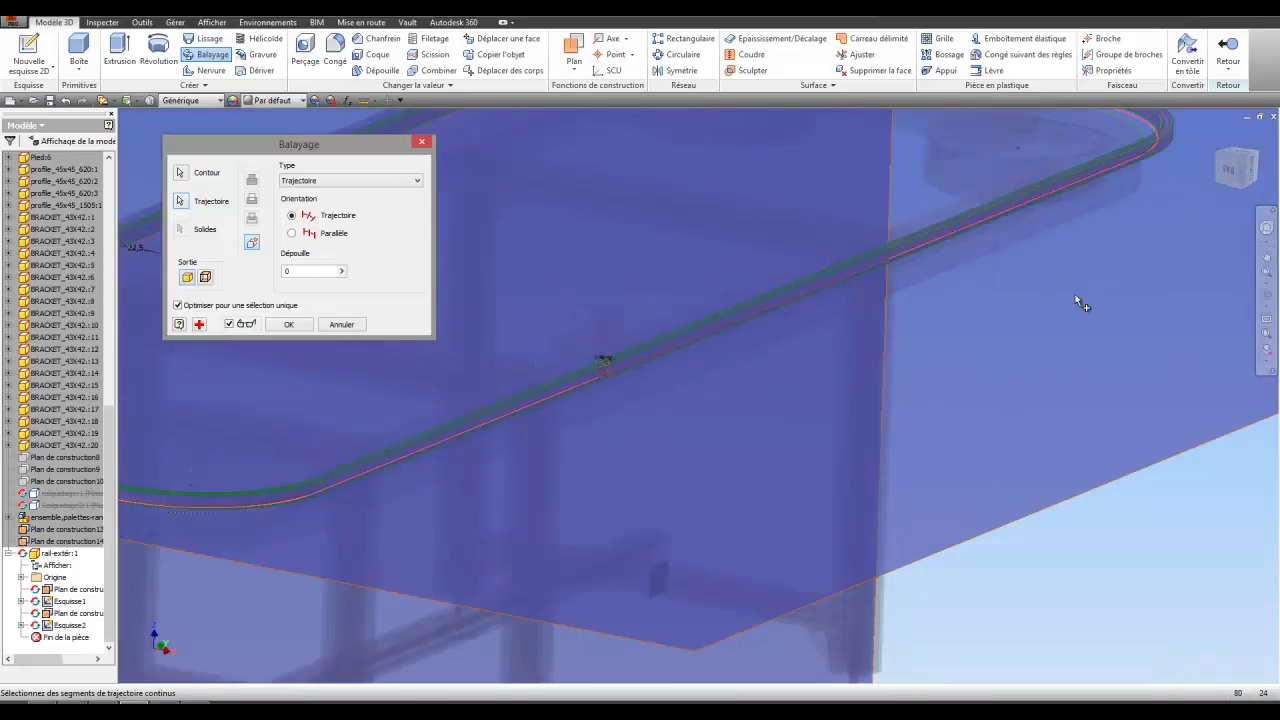
pyautogui.click(1267, 298)
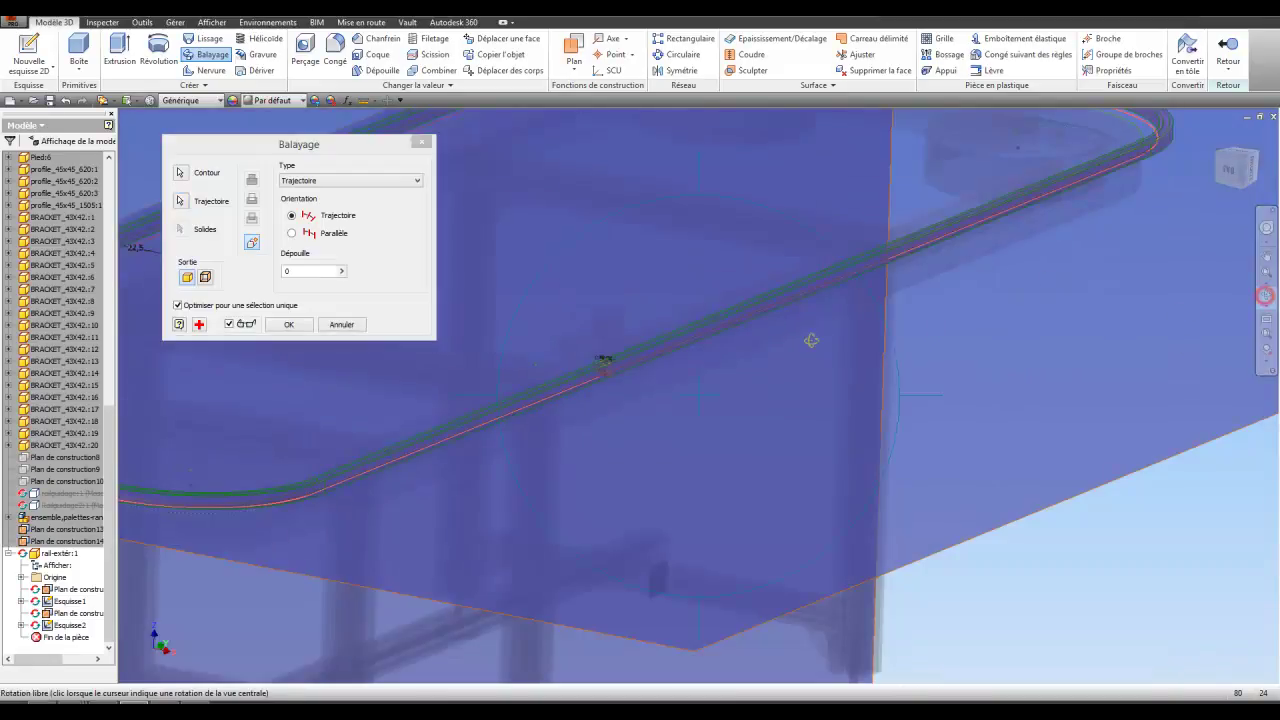
pyautogui.moveTo(809, 337); pyautogui.dragTo(452, 416)
pyautogui.keyDown('shift'); pyautogui.moveTo(440, 445); pyautogui.dragTo(420, 390, button='middle'); pyautogui.keyUp('shift')
pyautogui.click(285, 325)
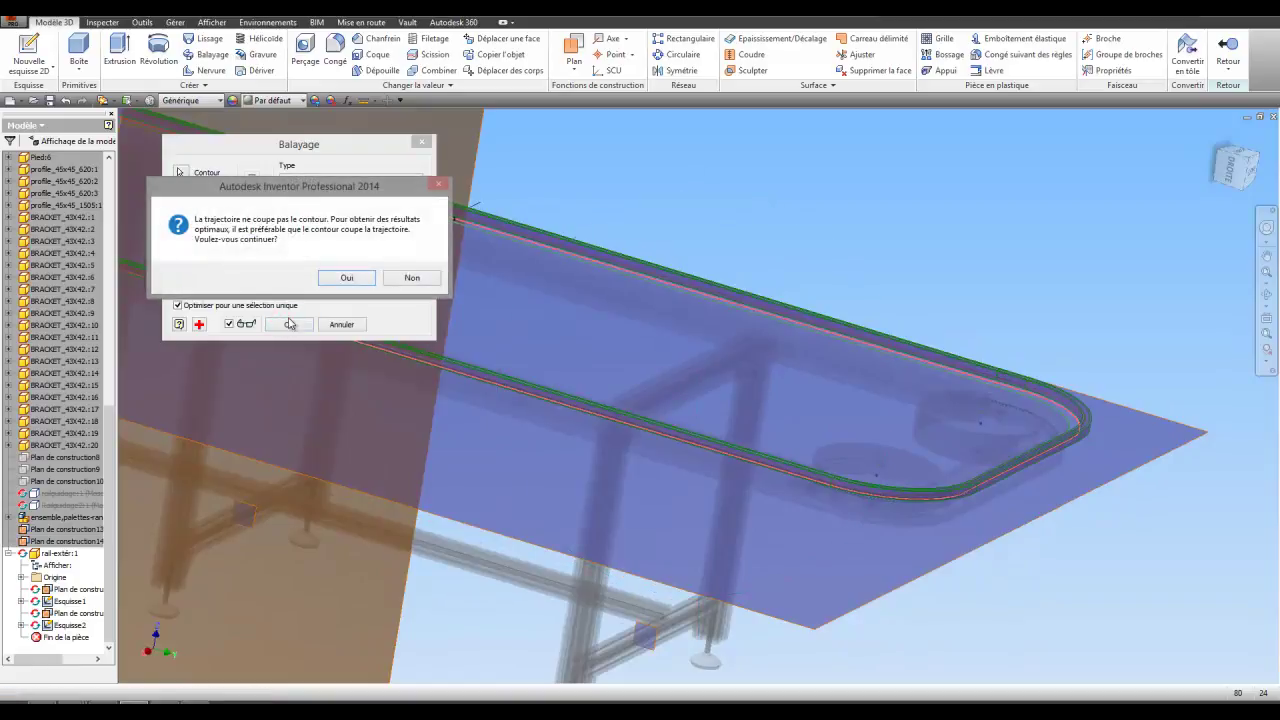
pyautogui.click(340, 279)
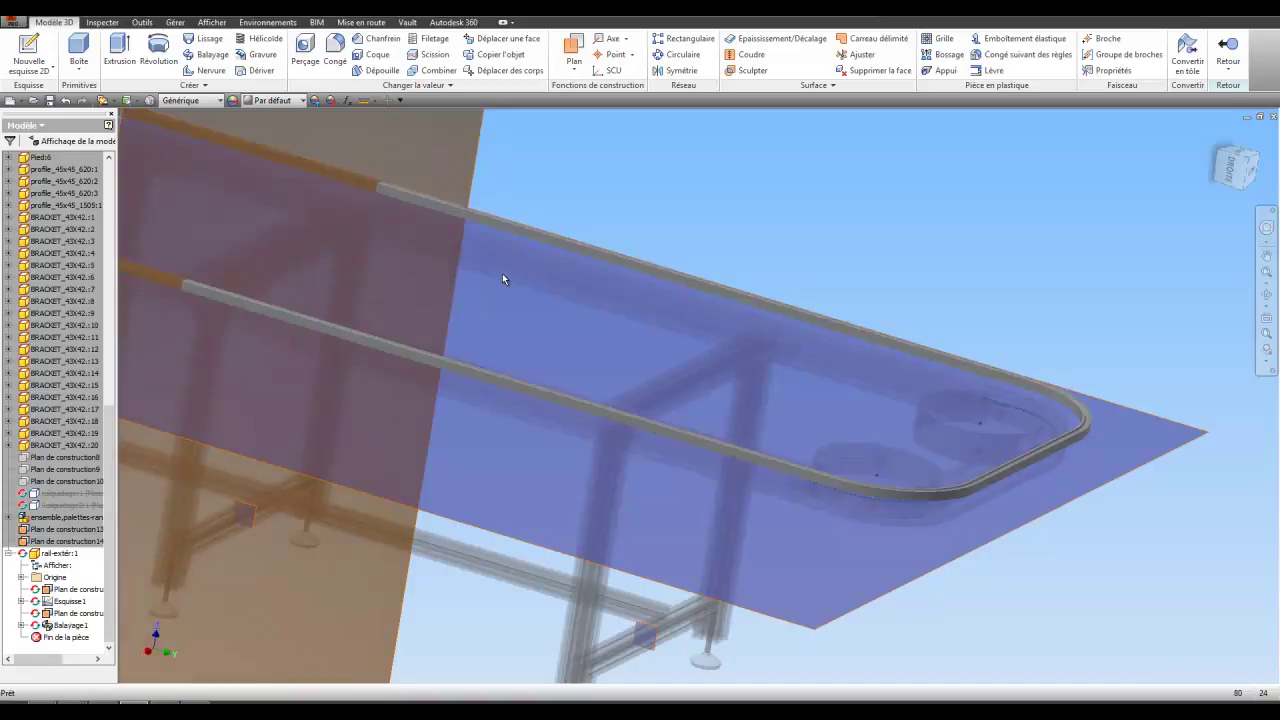
# - Leave the rail-extér part and return to editing the main assembly Convoyeur_Principal.iam
pyautogui.moveTo(636, 350); pyautogui.dragTo(487, 327)
pyautogui.rightClick(503, 327)
pyautogui.click(505, 366)
pyautogui.moveTo(107, 506); pyautogui.dragTo(78, 192)
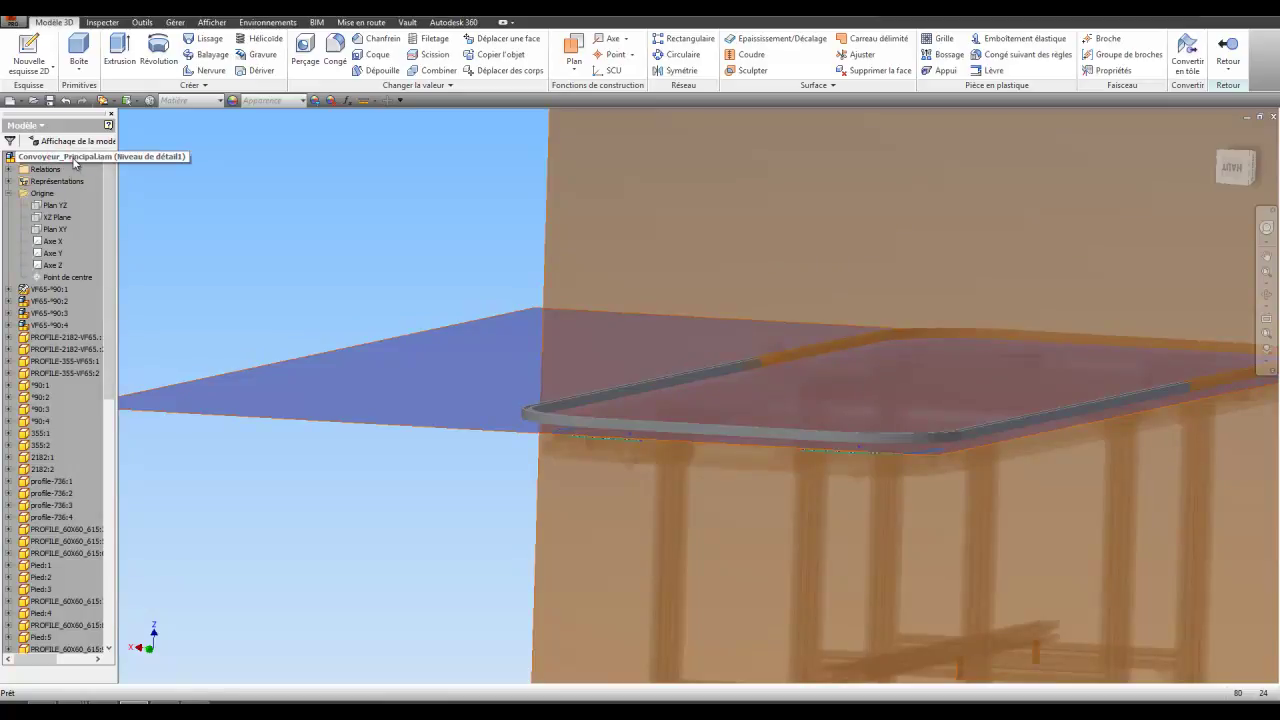
pyautogui.doubleClick(70, 158)
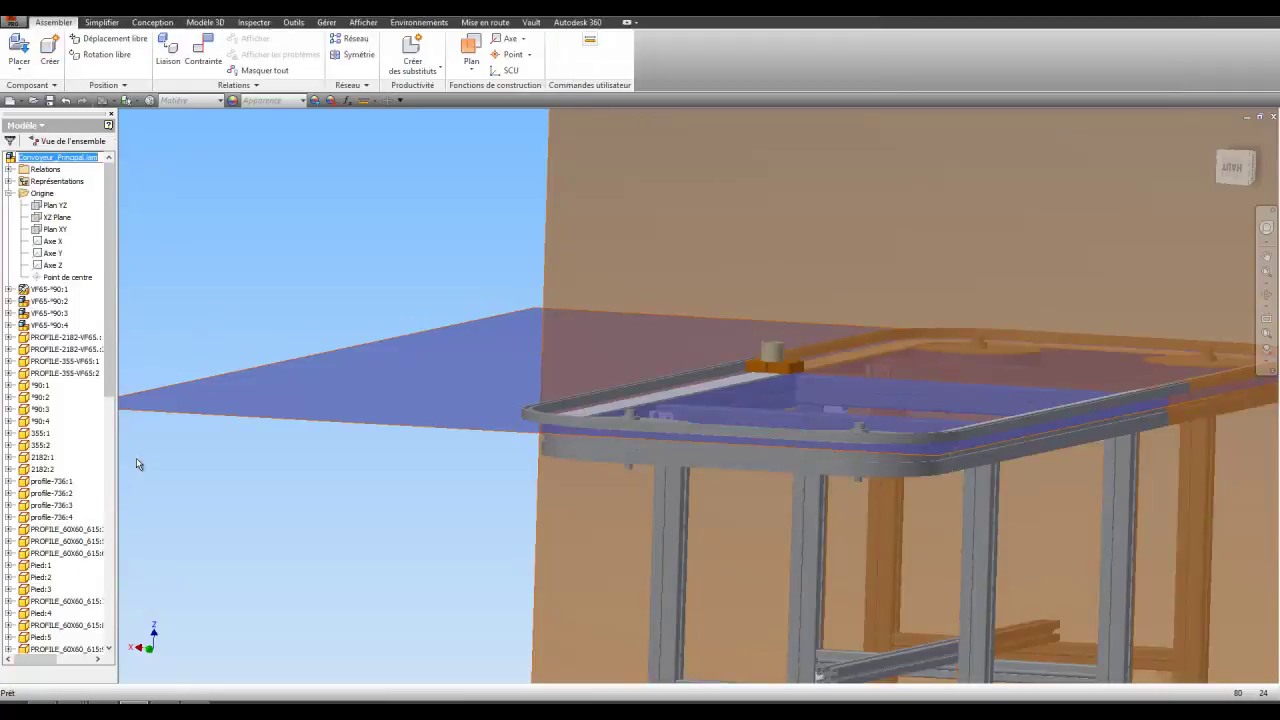
# - Hide all construction features in the assembly through the object visibility settings
pyautogui.moveTo(110, 373); pyautogui.dragTo(134, 636)
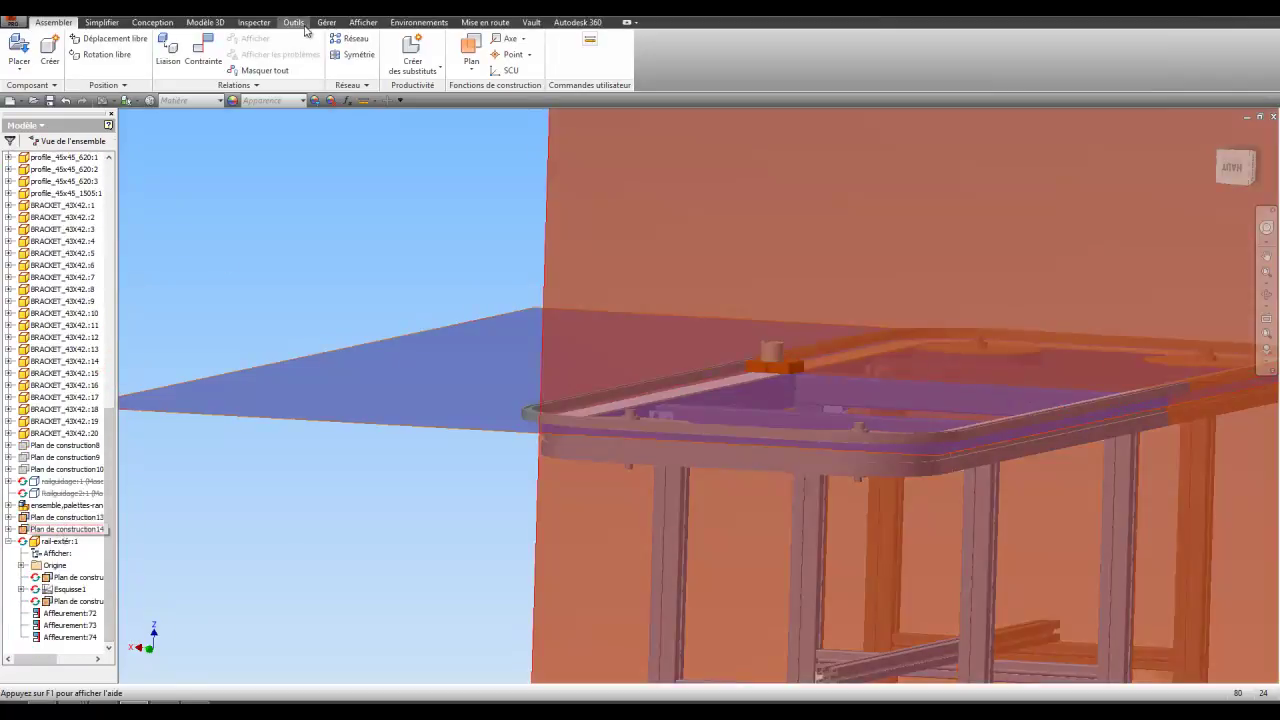
pyautogui.click(355, 23)
pyautogui.click(24, 62)
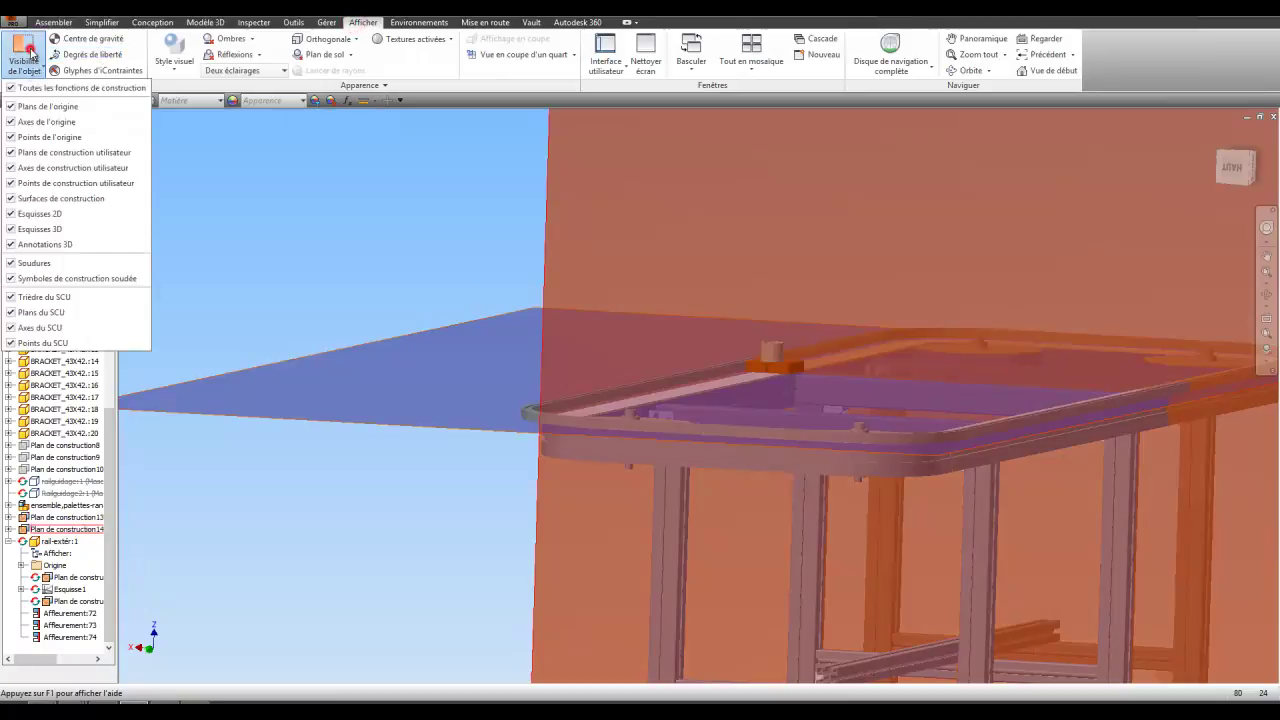
pyautogui.click(60, 88)
pyautogui.click(340, 229)
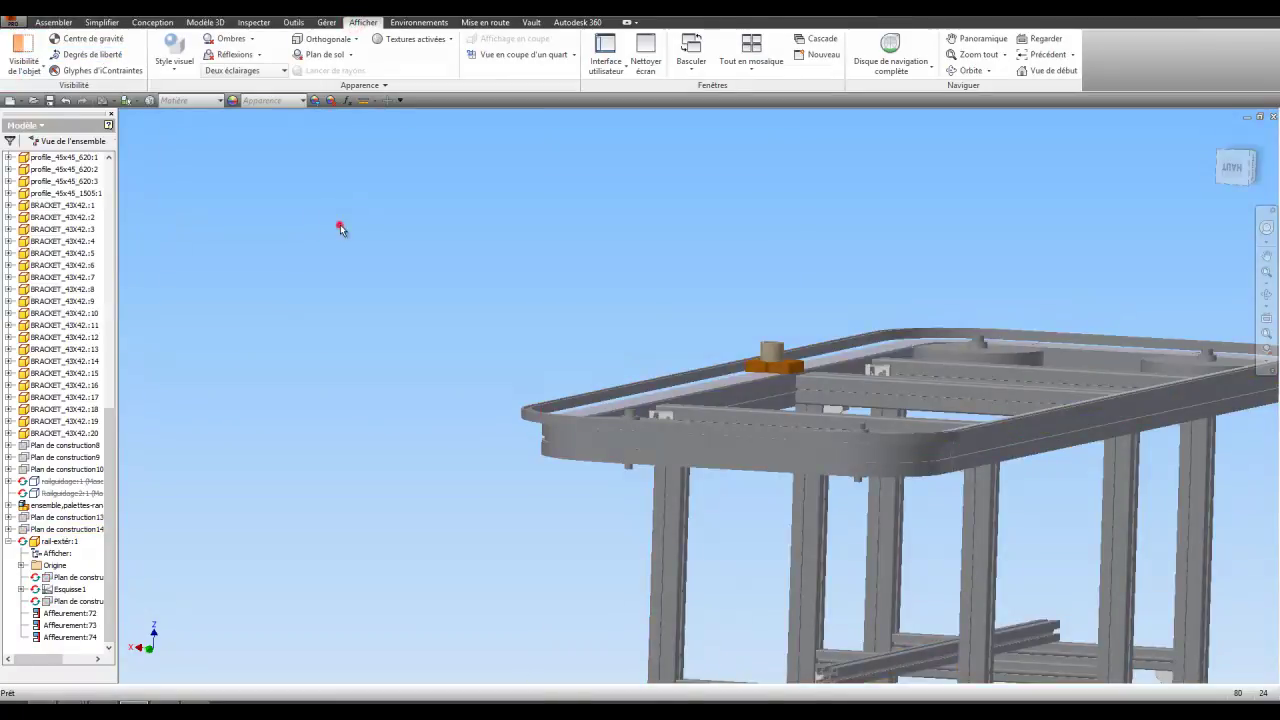
# - Examine the swept rail beside the orange pallet up close and around the whole conveyor from several angles
pyautogui.moveTo(570, 271); pyautogui.dragTo(816, 480)
pyautogui.scroll(8, 872, 432)
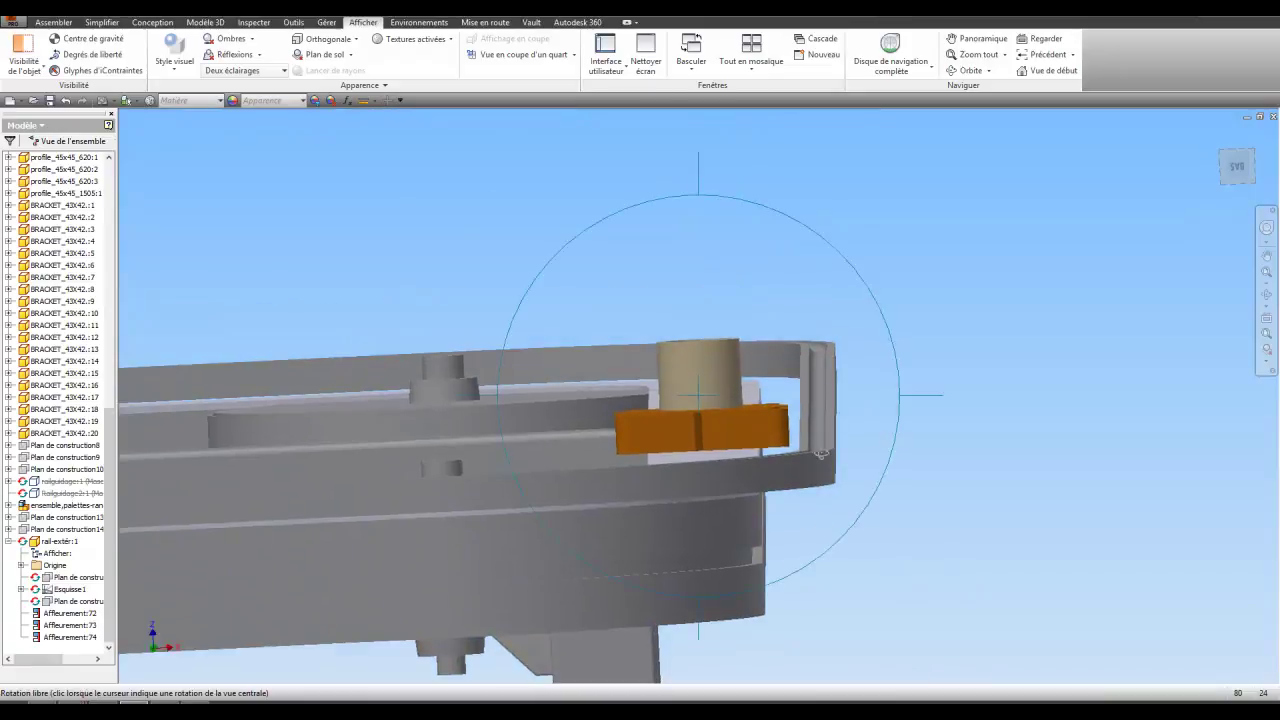
pyautogui.moveTo(816, 420)
pyautogui.mouseDown()
pyautogui.moveTo(823, 441)
pyautogui.moveTo(769, 428)
pyautogui.moveTo(769, 446)
pyautogui.moveTo(796, 421)
pyautogui.mouseUp()
pyautogui.scroll(-3, 777, 438)
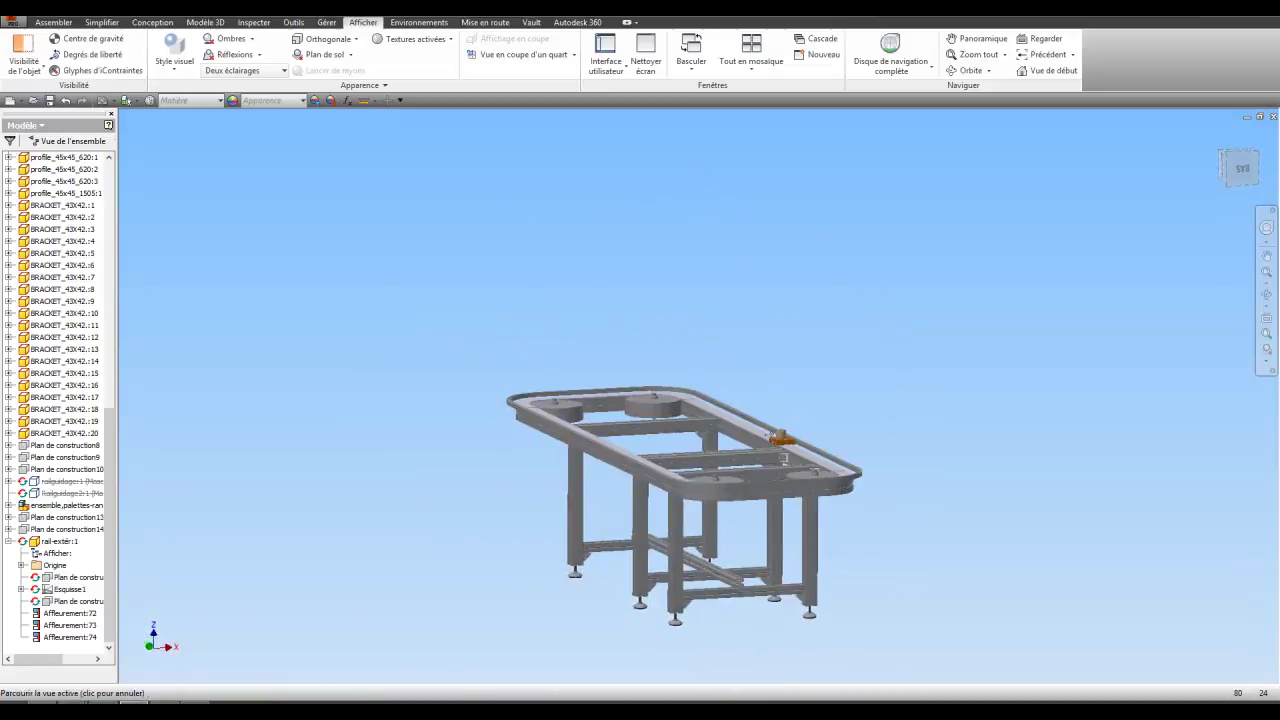
pyautogui.scroll(3, 767, 416)
pyautogui.moveTo(748, 386); pyautogui.dragTo(790, 263)
pyautogui.moveTo(823, 219); pyautogui.dragTo(712, 350)
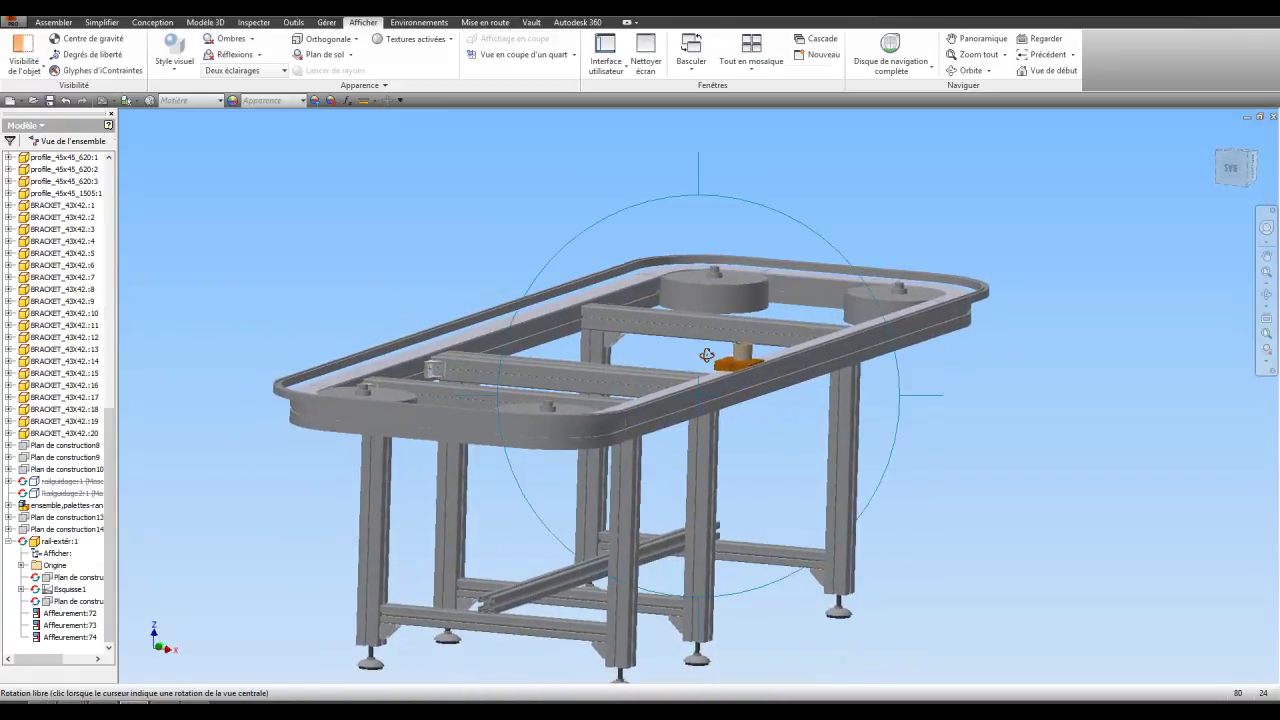